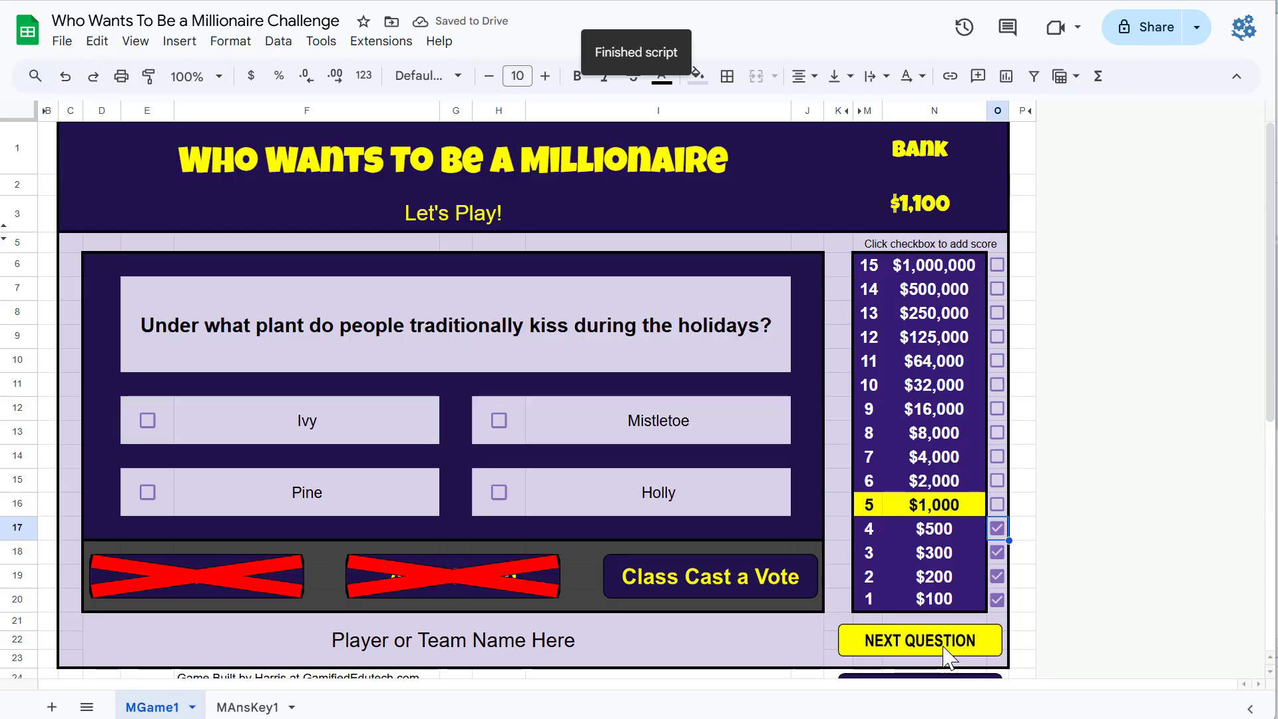
# Step: Answer Mistletoe on the holiday plant question and go to the next question, restarting the game
pyautogui.click(498, 420)
pyautogui.click(950, 649)
# Step: Answer December 25th on the Christmas date question, tick the $100 score box and go to the next question
pyautogui.click(147, 420)
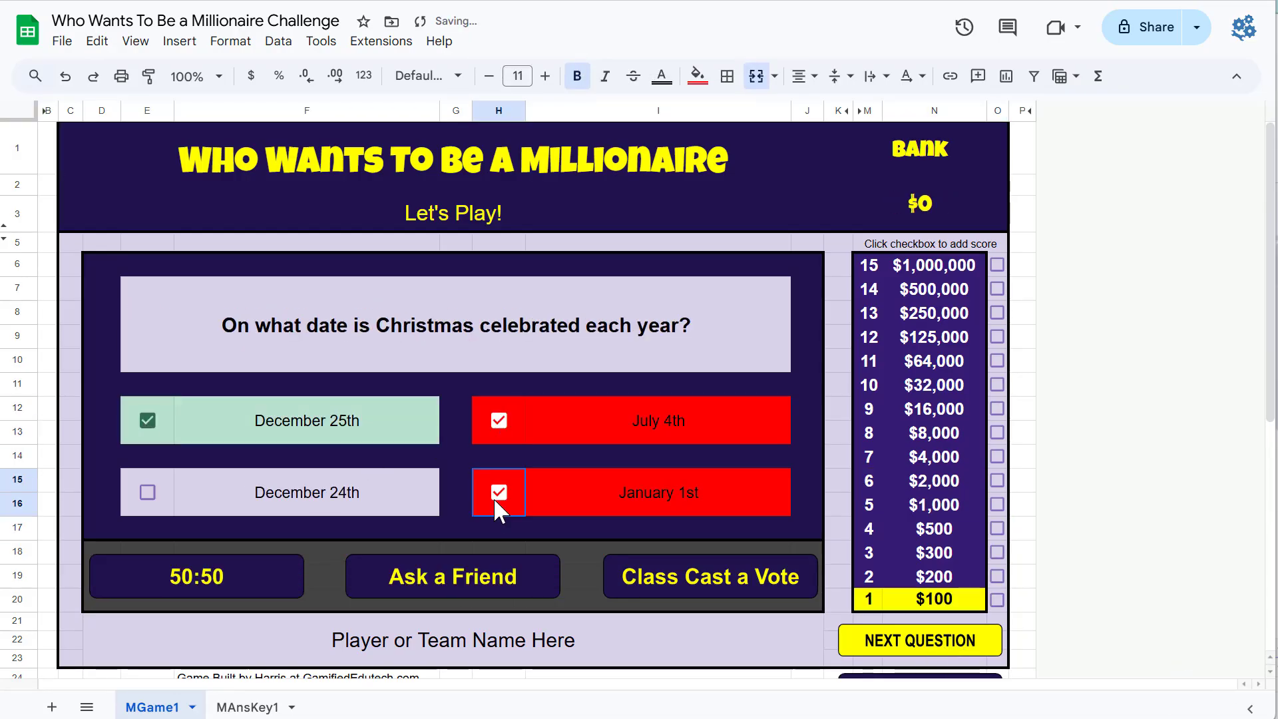
pyautogui.click(996, 599)
pyautogui.click(928, 643)
# Step: Mark Gnomes, Reindeer, Fairies and Elves on the Santa helper question, tick the $200 score box and advance
pyautogui.click(499, 420)
pyautogui.click(498, 492)
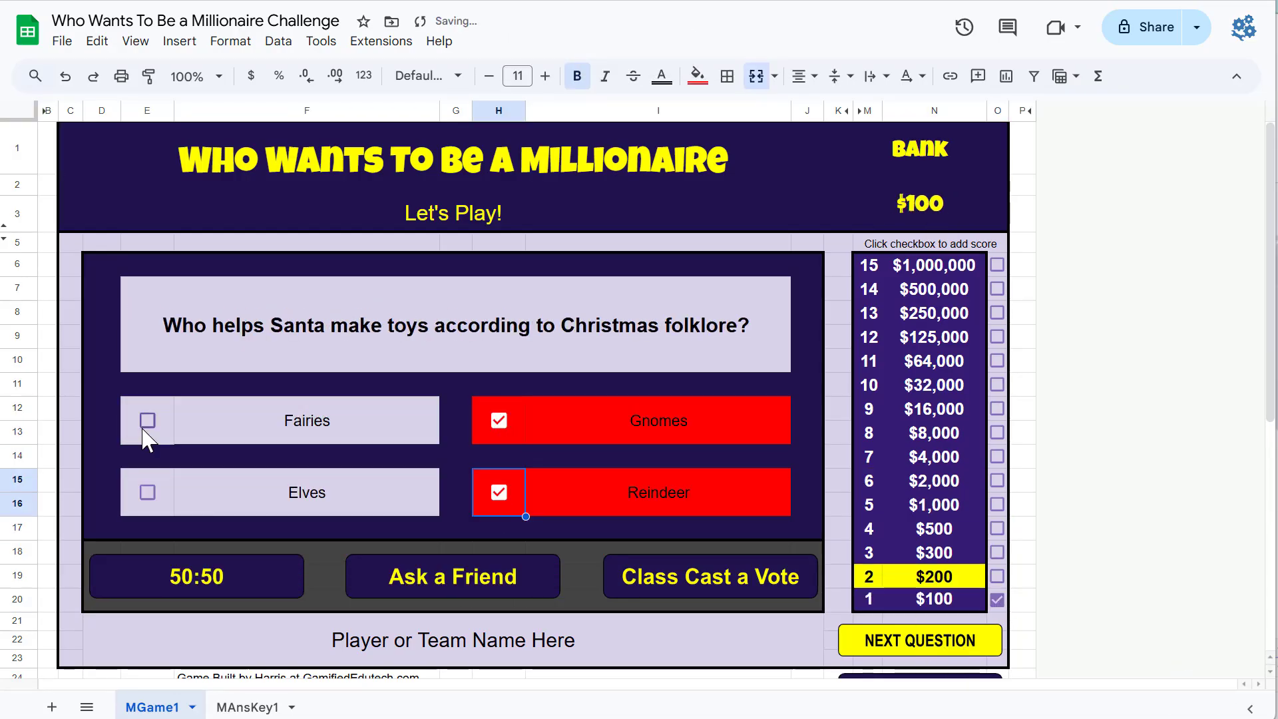
pyautogui.click(147, 420)
pyautogui.click(147, 492)
pyautogui.click(996, 576)
pyautogui.click(932, 640)
# Step: Use the 50:50 lifeline on the Santa suit question, mark Red, and go to the next question
pyautogui.click(192, 591)
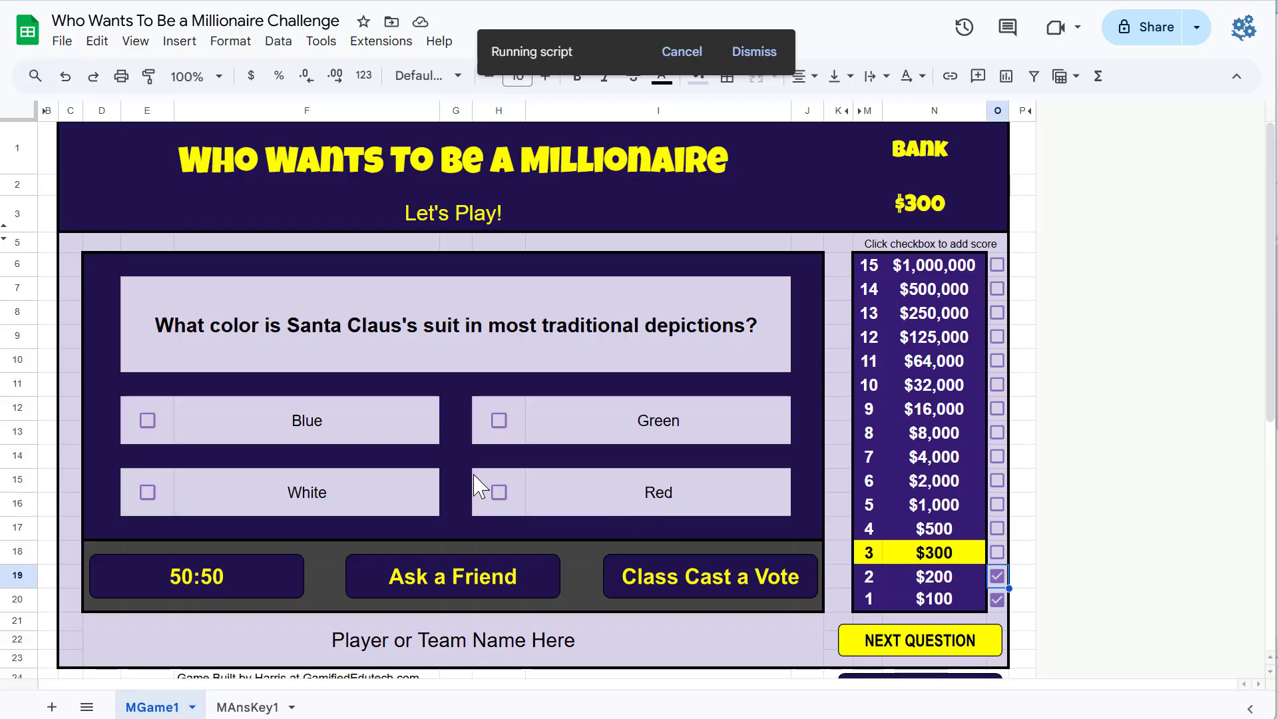
pyautogui.click(498, 492)
pyautogui.click(149, 492)
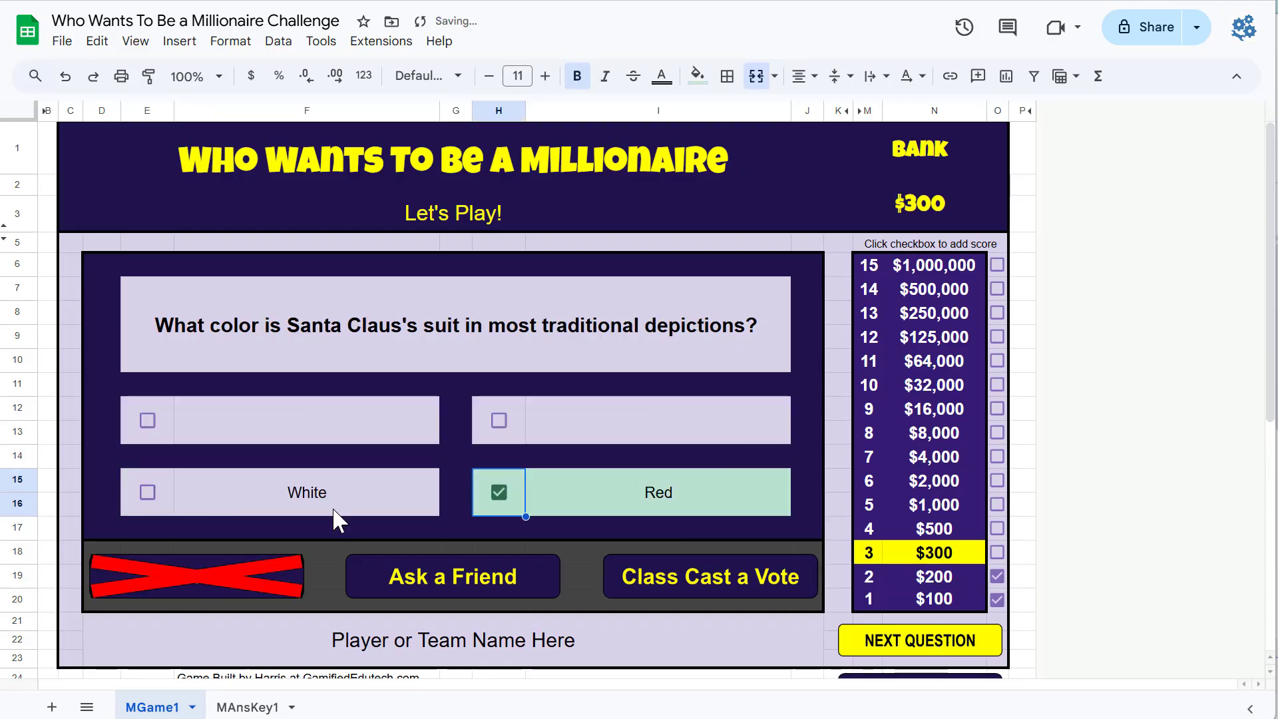
pyautogui.click(941, 633)
# Step: Use Ask a Friend on the Christmas Eve question, mark Candy and toys, Fruits and nuts, Milk and cookies, tick $500 and advance
pyautogui.click(518, 585)
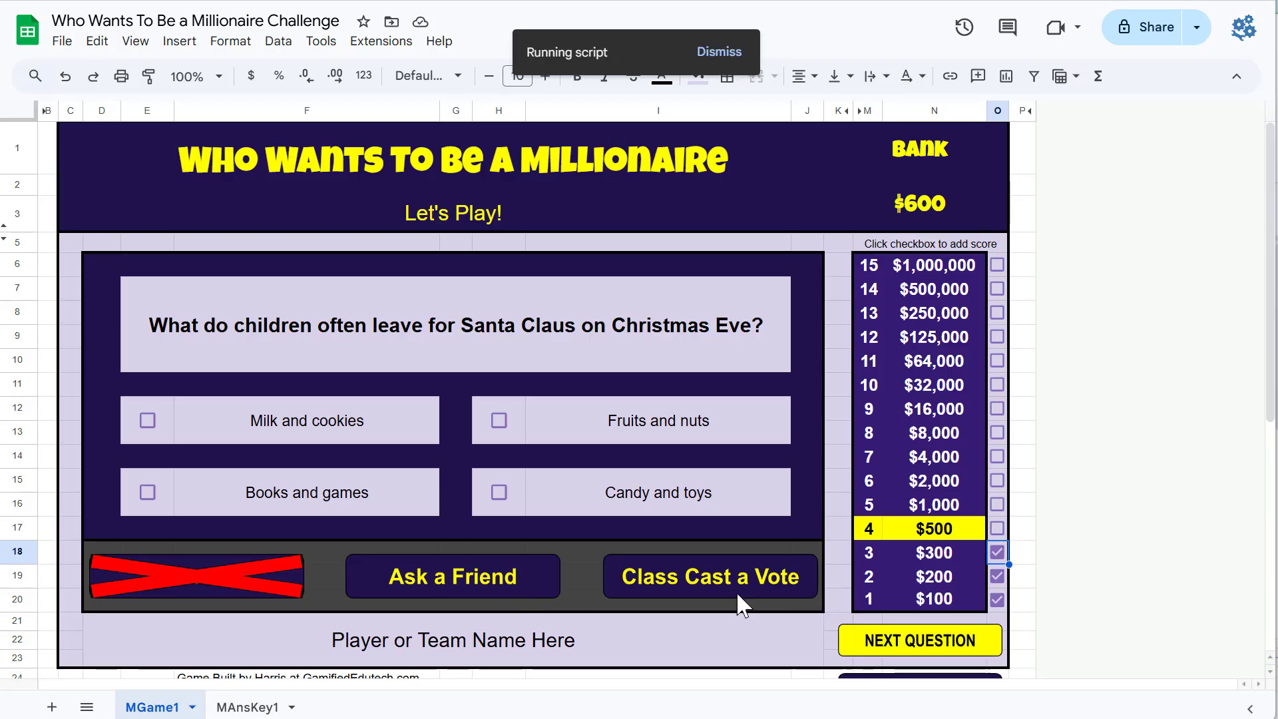
pyautogui.click(502, 494)
pyautogui.click(499, 422)
pyautogui.click(147, 421)
pyautogui.click(998, 529)
pyautogui.click(945, 647)
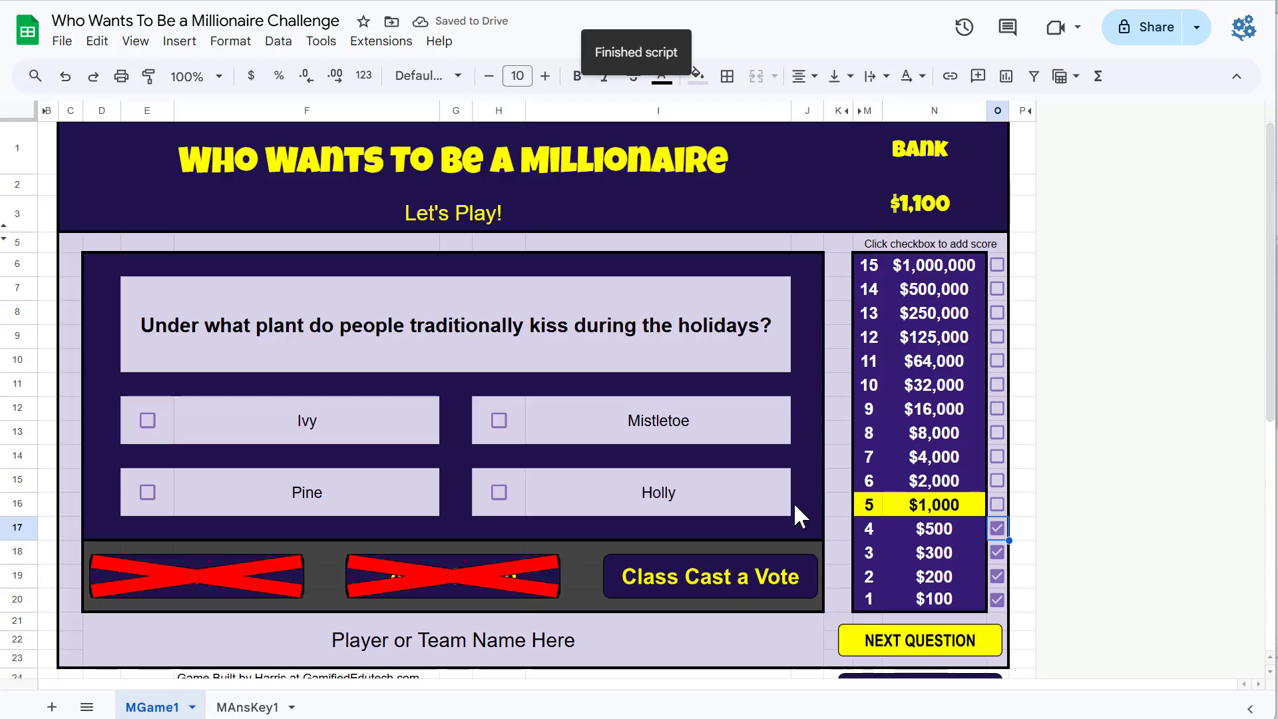
# Step: Answer Mistletoe on the holiday plant question, tick the $1,000 score box and go to the next question
pyautogui.click(500, 422)
pyautogui.click(1002, 509)
pyautogui.click(932, 645)
# Step: Mark the four answers on the Christmas date question, tick the $100 score box and go to the next question
pyautogui.click(148, 420)
pyautogui.click(498, 420)
pyautogui.click(499, 492)
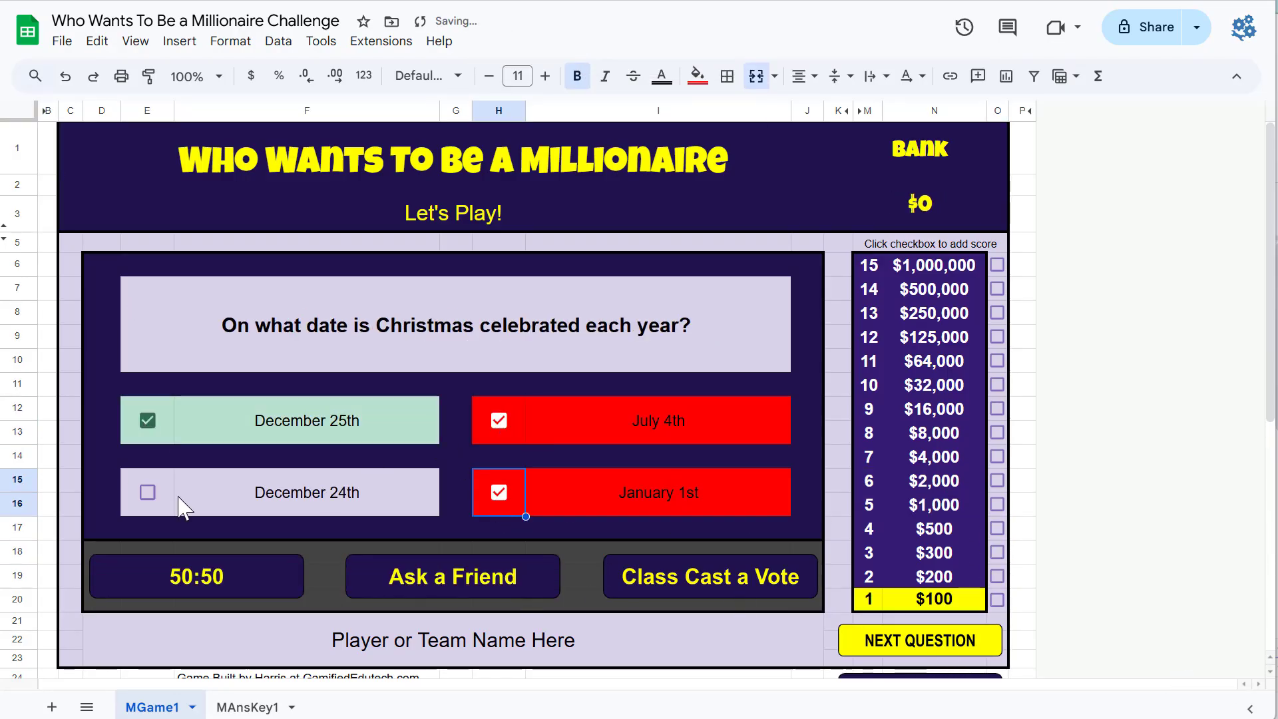
pyautogui.click(147, 492)
pyautogui.click(997, 599)
pyautogui.click(932, 640)
# Step: Mark Gnomes, Reindeer, Fairies and Elves on the Santa helper question, tick the $200 score box and advance
pyautogui.click(498, 420)
pyautogui.click(498, 492)
pyautogui.click(147, 420)
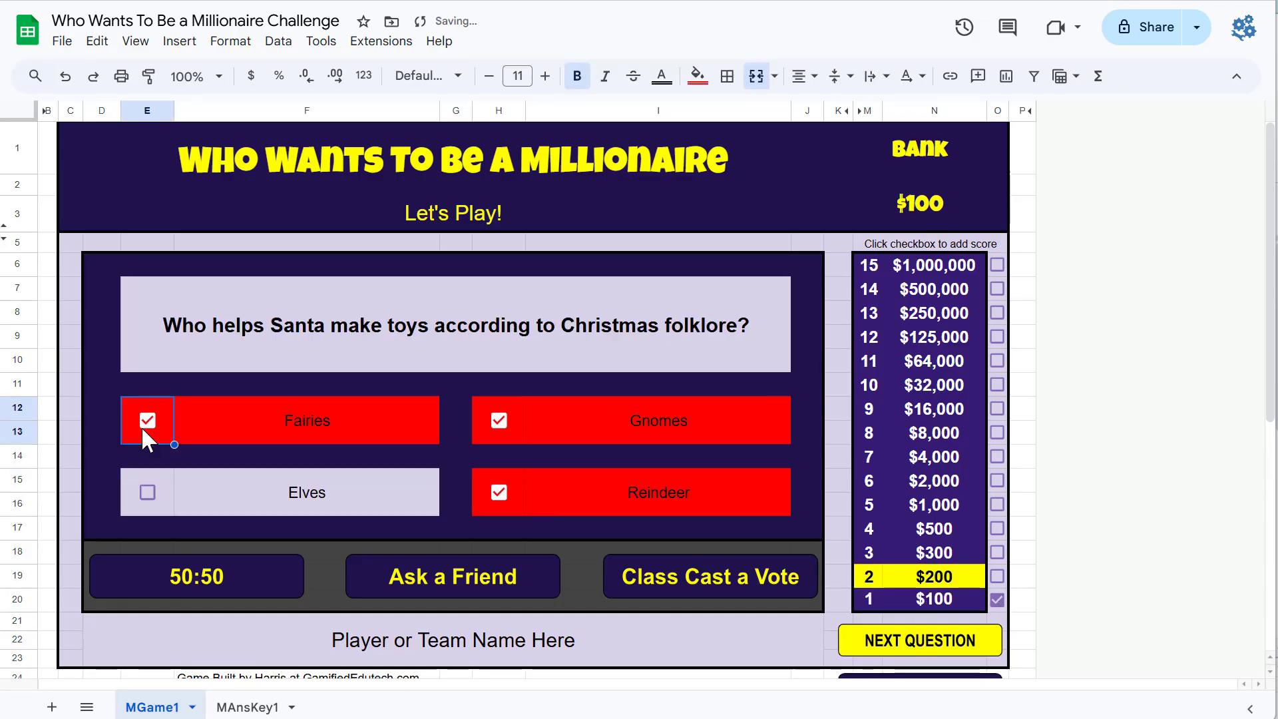
pyautogui.click(147, 492)
pyautogui.click(997, 576)
pyautogui.click(932, 640)
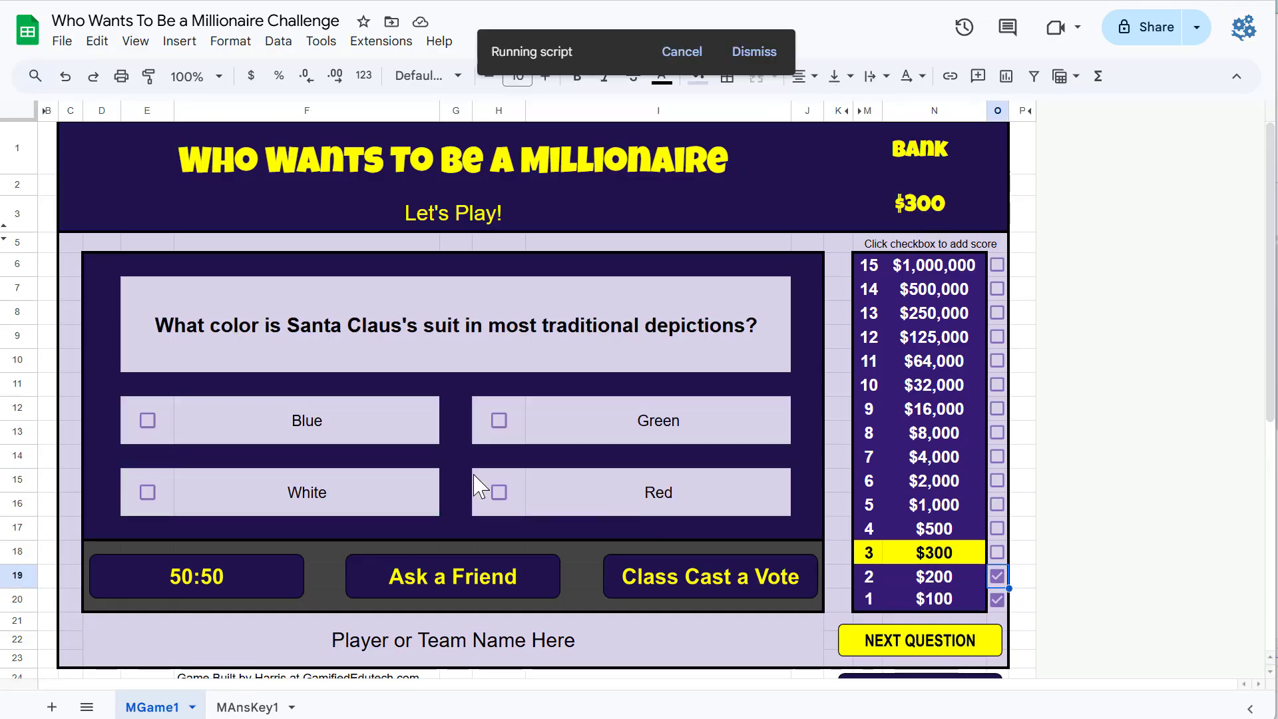
# Step: Answer Red on the Santa suit question after the 50:50 lifeline, tick the $300 box and advance
pyautogui.click(498, 492)
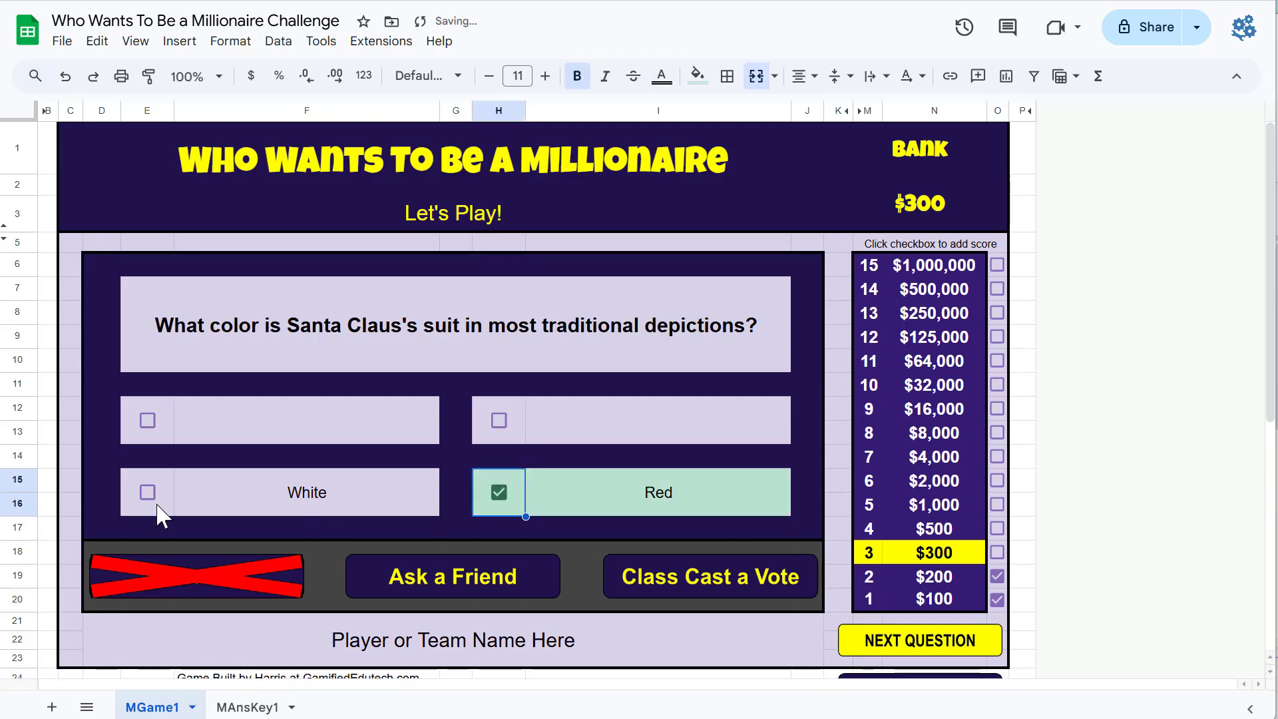
pyautogui.click(157, 513)
pyautogui.click(997, 552)
pyautogui.click(945, 641)
# Step: Use Ask a Friend on the Christmas Eve question, mark Candy and toys, Fruits and nuts, Milk and cookies, tick $500 and advance
pyautogui.click(517, 585)
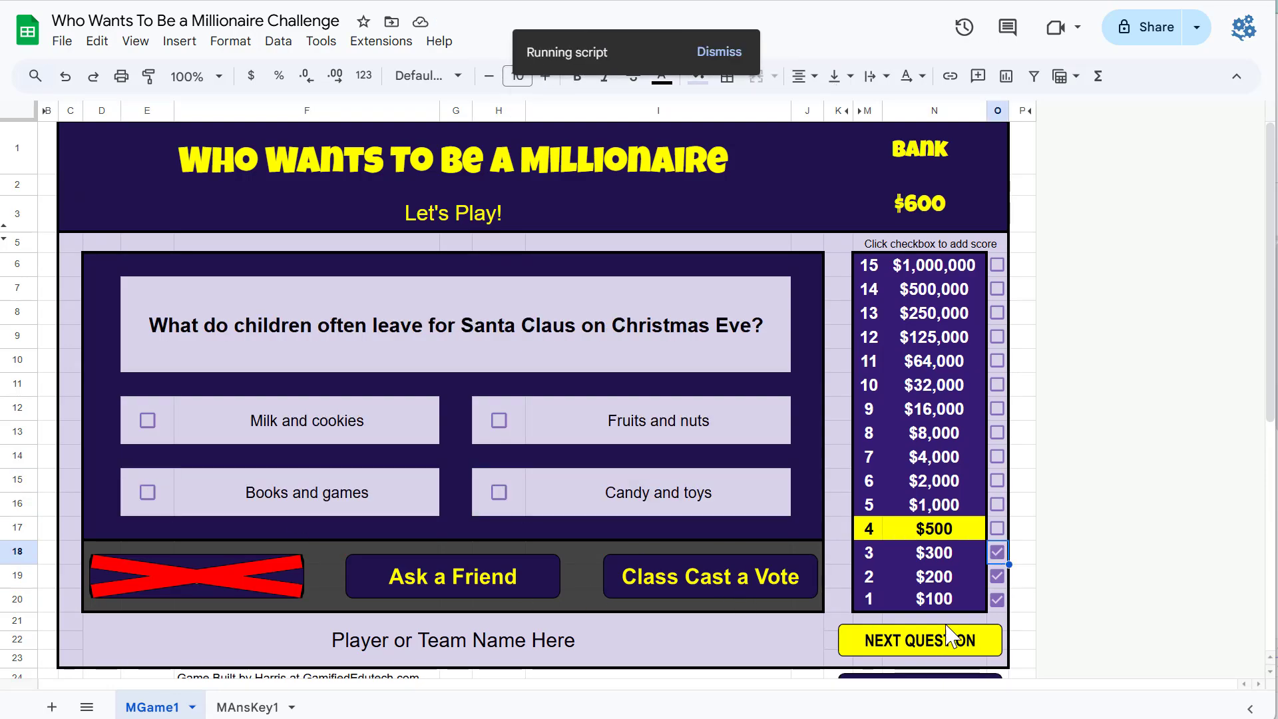
pyautogui.click(501, 493)
pyautogui.click(499, 421)
pyautogui.click(146, 422)
pyautogui.click(997, 529)
pyautogui.click(945, 645)
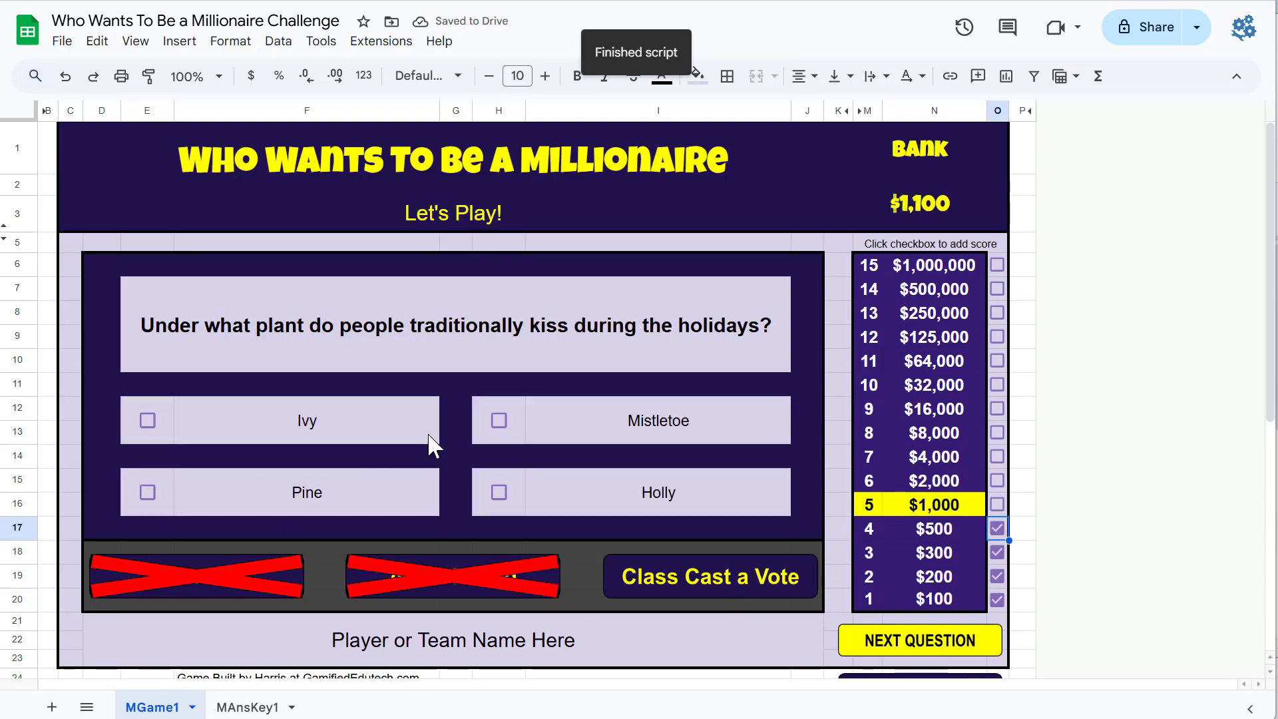
# Step: Answer Mistletoe on the holiday plant question, tick the $1,000 score box and go to the next question
pyautogui.click(499, 420)
pyautogui.click(997, 505)
pyautogui.click(933, 641)
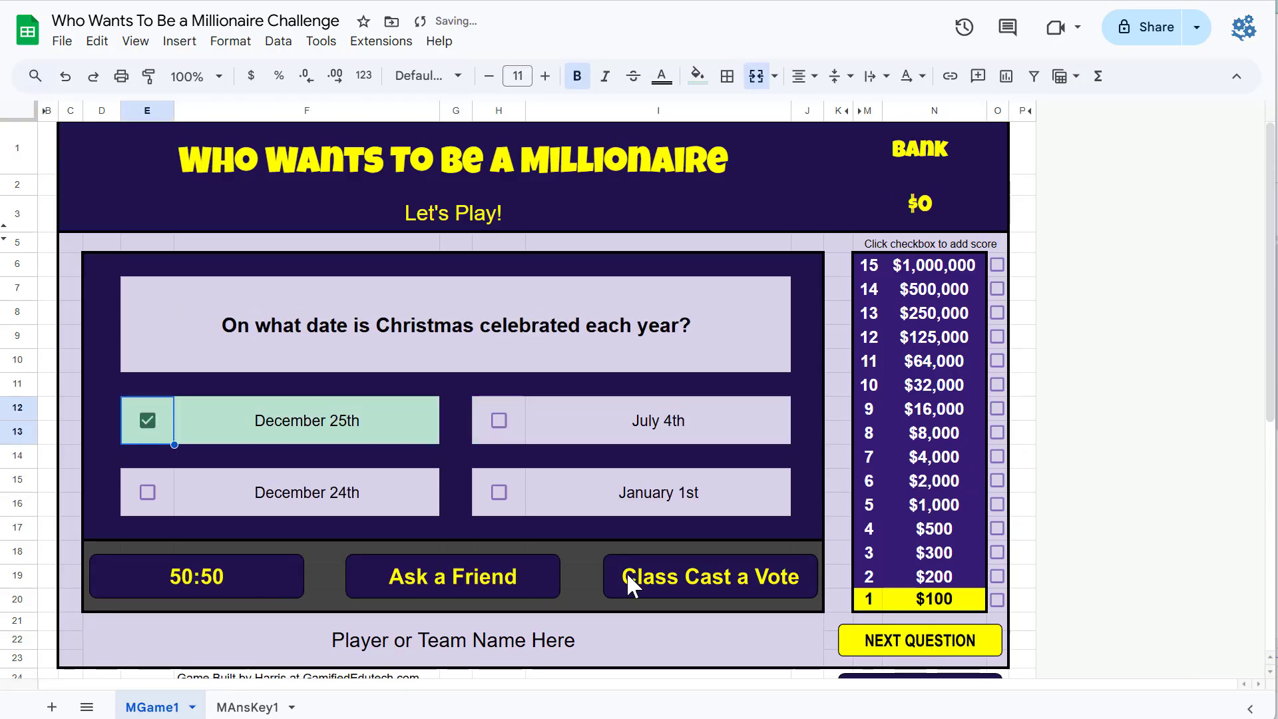
# Step: Mark the answers on the Christmas date question, tick the $100 score box and go to the next question
pyautogui.click(498, 420)
pyautogui.click(498, 492)
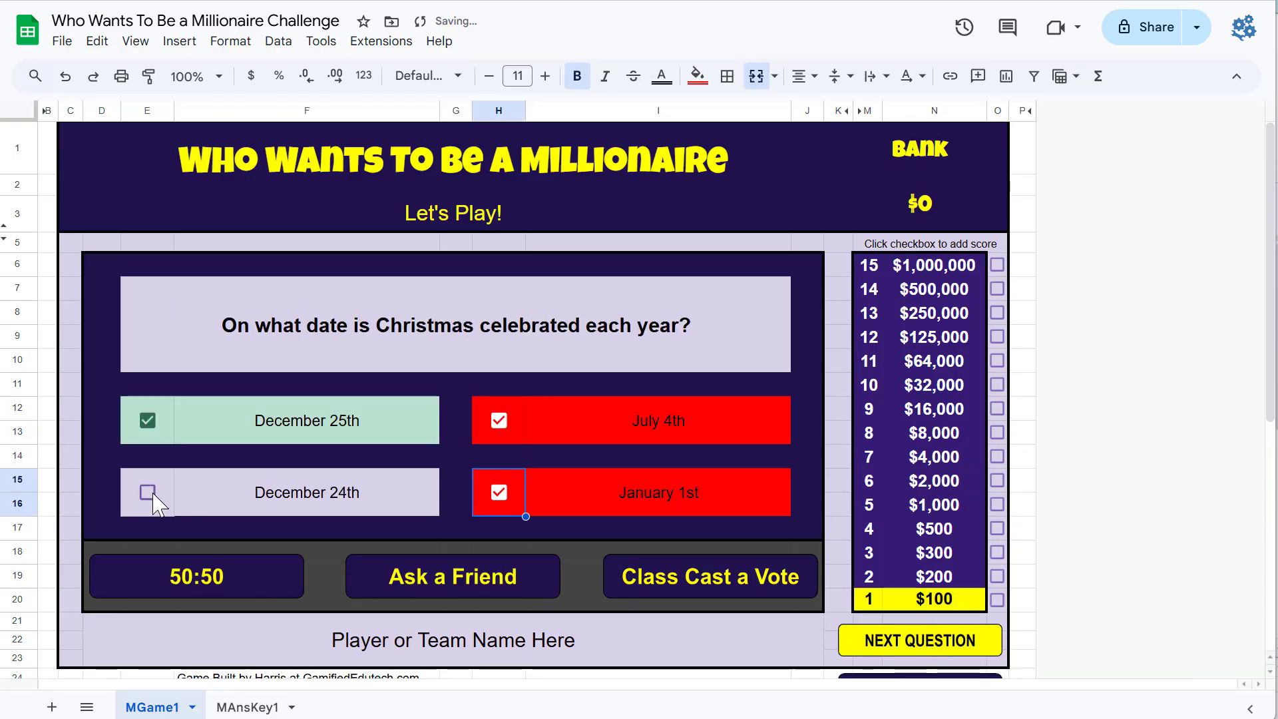
pyautogui.click(147, 492)
pyautogui.click(996, 599)
pyautogui.click(929, 640)
# Step: Mark Gnomes, Reindeer, Fairies and Elves on the Santa helper question, tick the $200 score box and advance
pyautogui.click(498, 420)
pyautogui.click(499, 491)
pyautogui.click(147, 420)
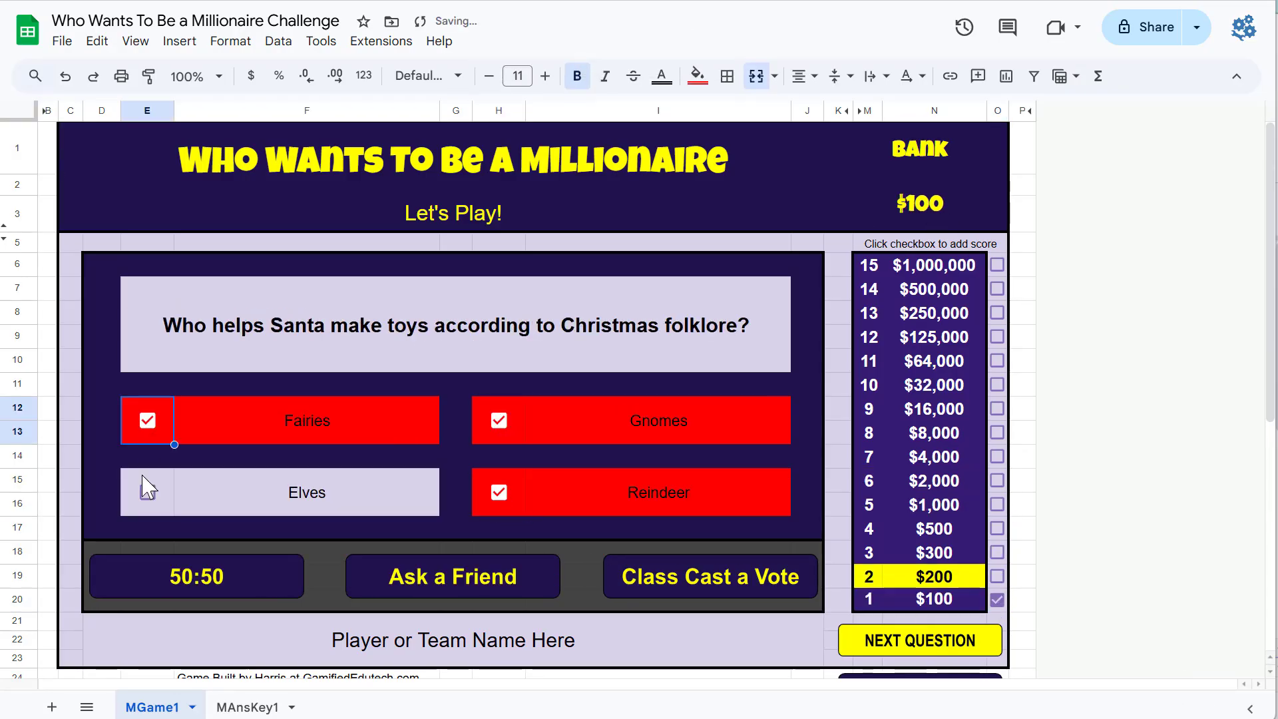
pyautogui.click(147, 492)
pyautogui.click(996, 576)
pyautogui.click(945, 639)
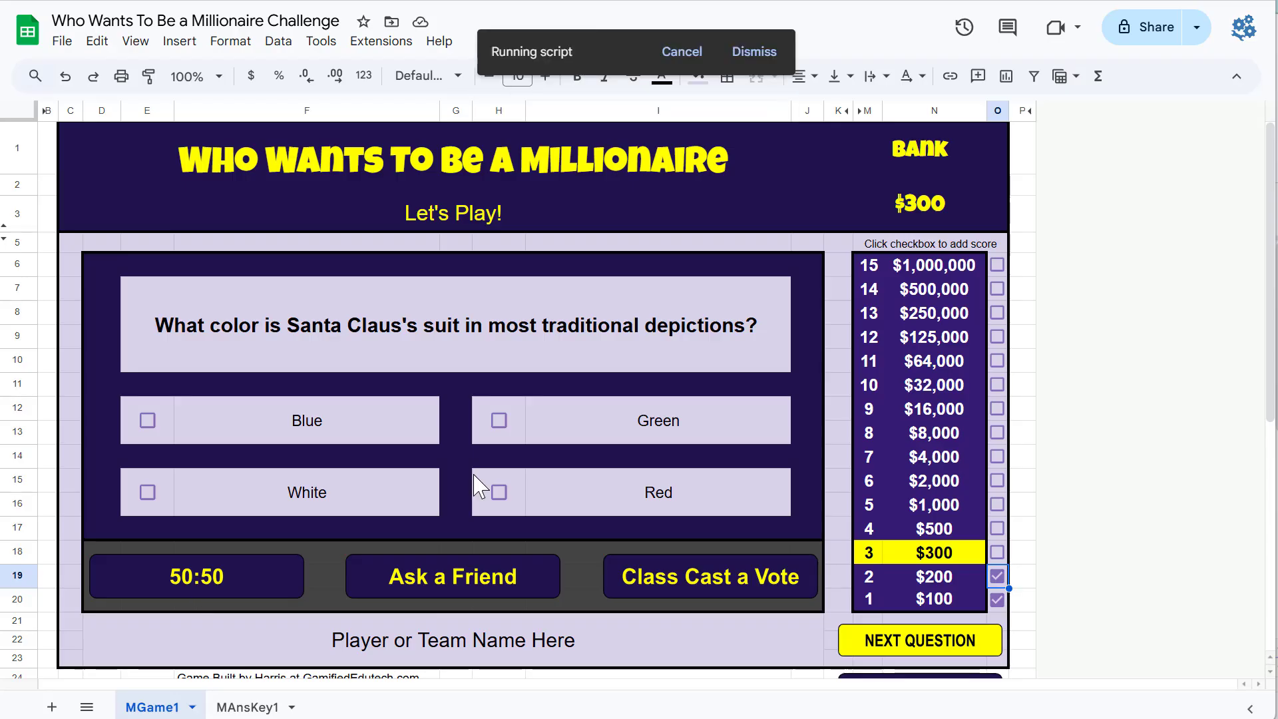
# Step: Mark Red and White on the Santa suit question, tick the $300 box and go to the next question
pyautogui.click(498, 492)
pyautogui.click(147, 491)
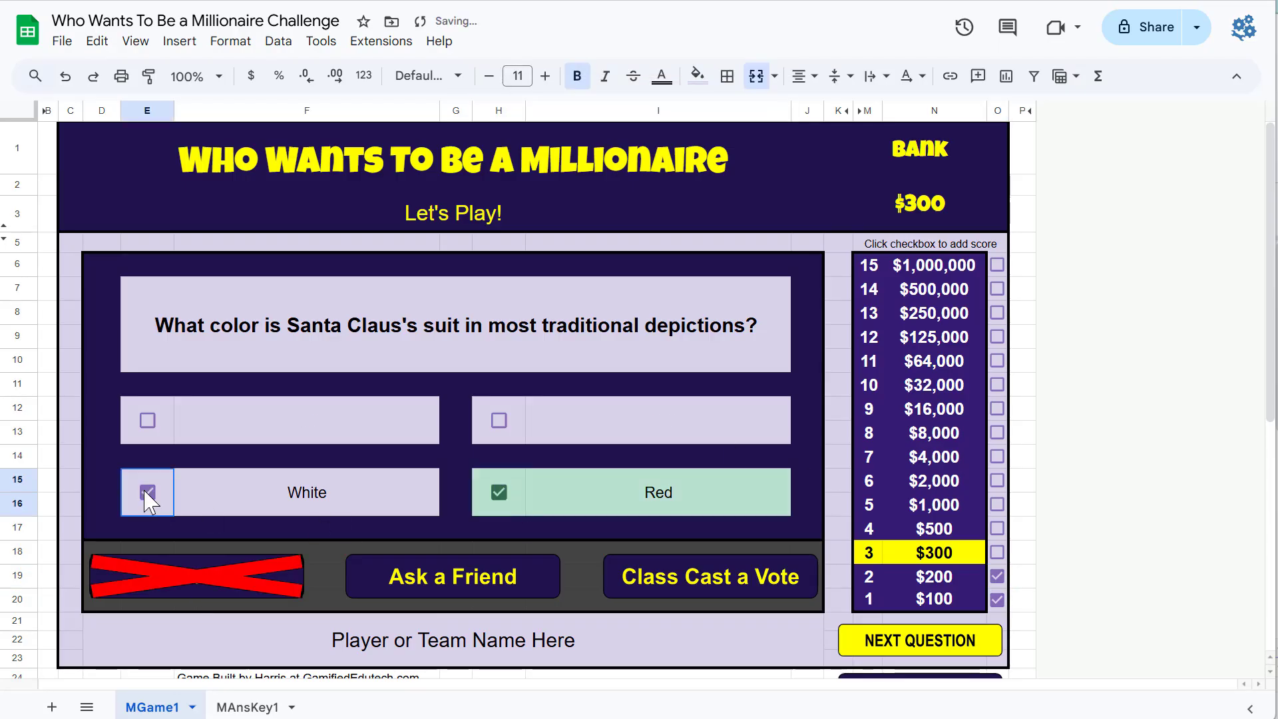
pyautogui.click(996, 553)
pyautogui.click(959, 649)
# Step: Use Ask a Friend on the Christmas Eve question, mark Candy and toys, Fruits and nuts, Milk and cookies, tick $500 and advance
pyautogui.click(518, 584)
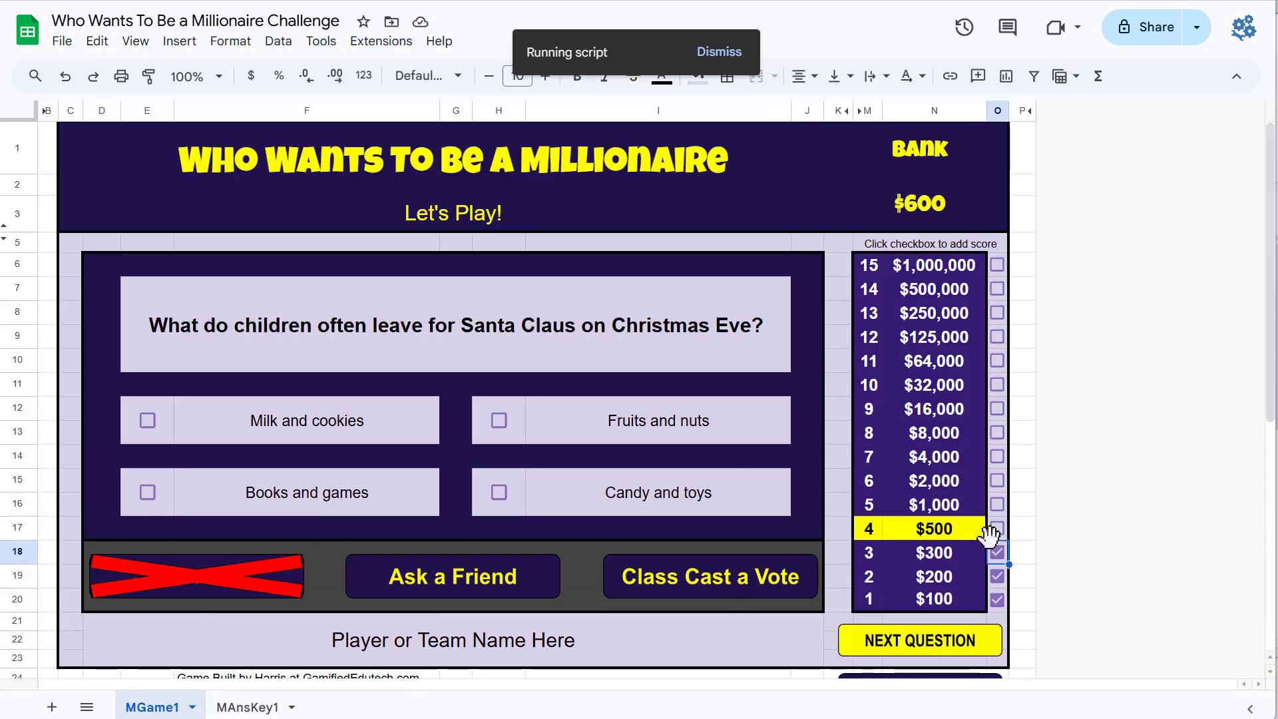
pyautogui.click(499, 493)
pyautogui.click(499, 420)
pyautogui.click(147, 420)
pyautogui.click(996, 528)
pyautogui.click(945, 648)
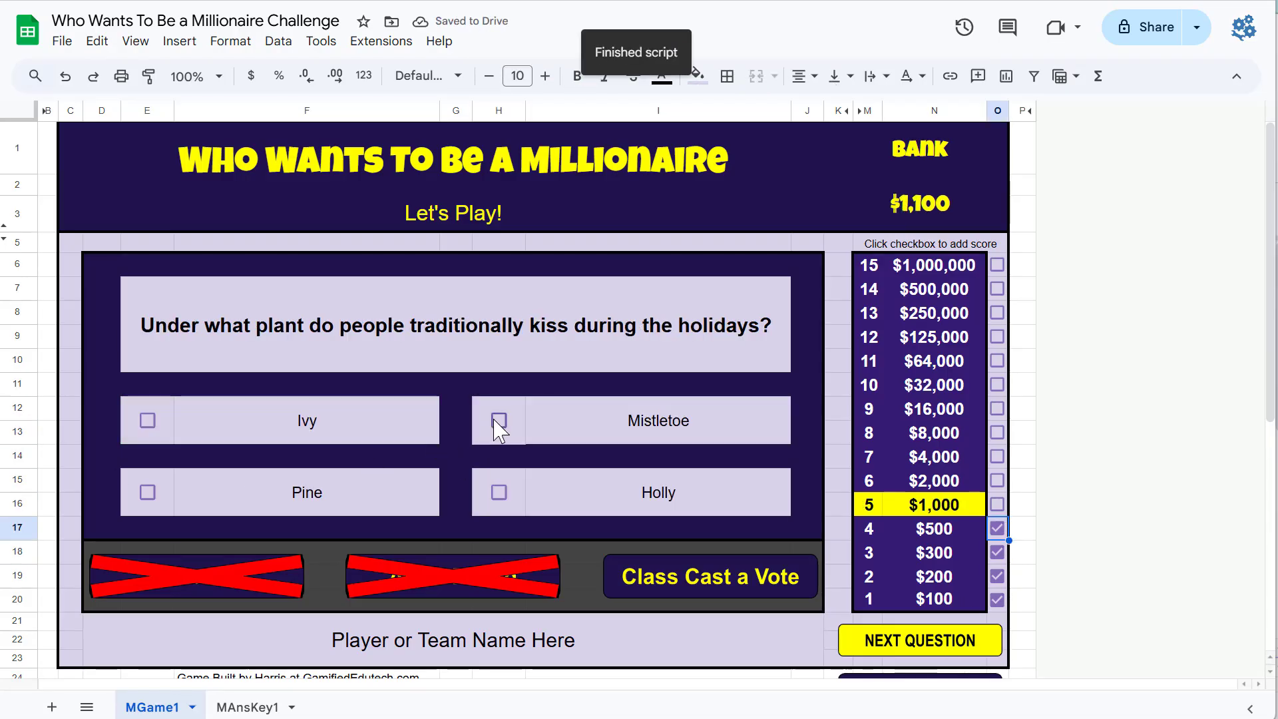
# Step: Answer Mistletoe on the holiday plant question, tick the $1,000 score box and go to the next question
pyautogui.click(499, 420)
pyautogui.click(997, 504)
pyautogui.click(932, 649)
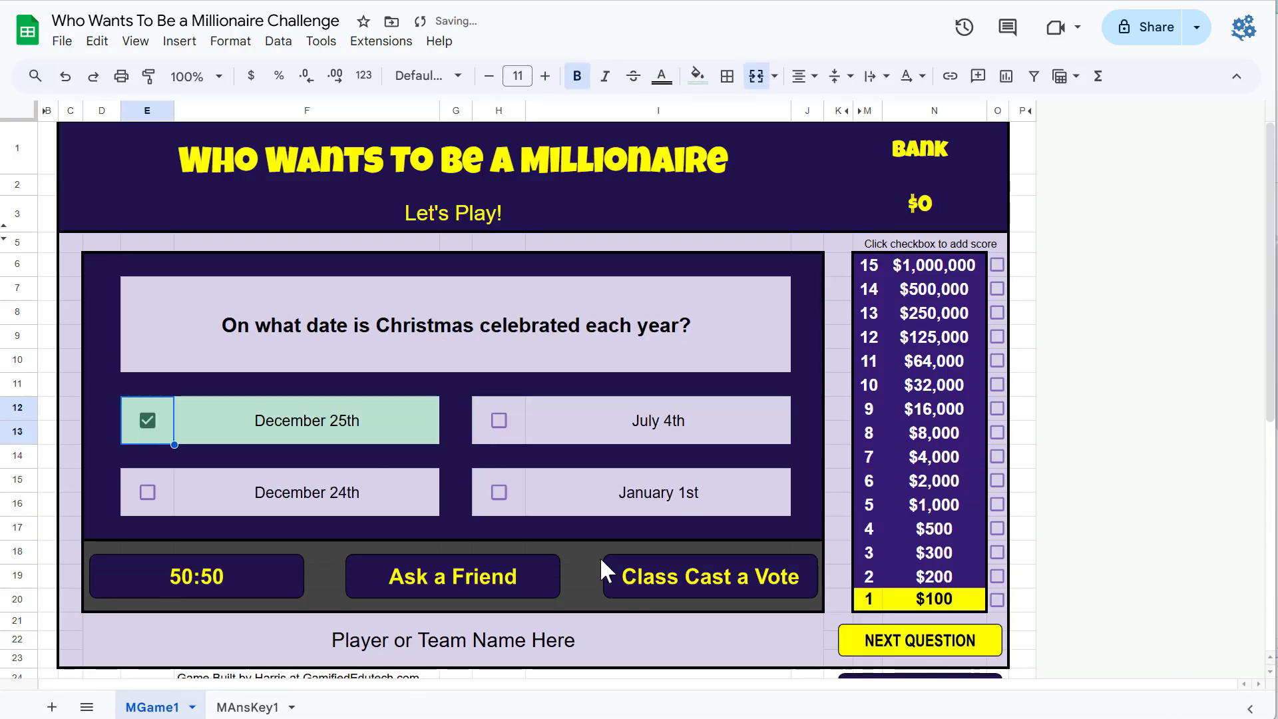
# Step: Mark the four answers on the Christmas date question, tick the $100 score box and go to the next question
pyautogui.click(499, 420)
pyautogui.click(147, 492)
pyautogui.click(498, 492)
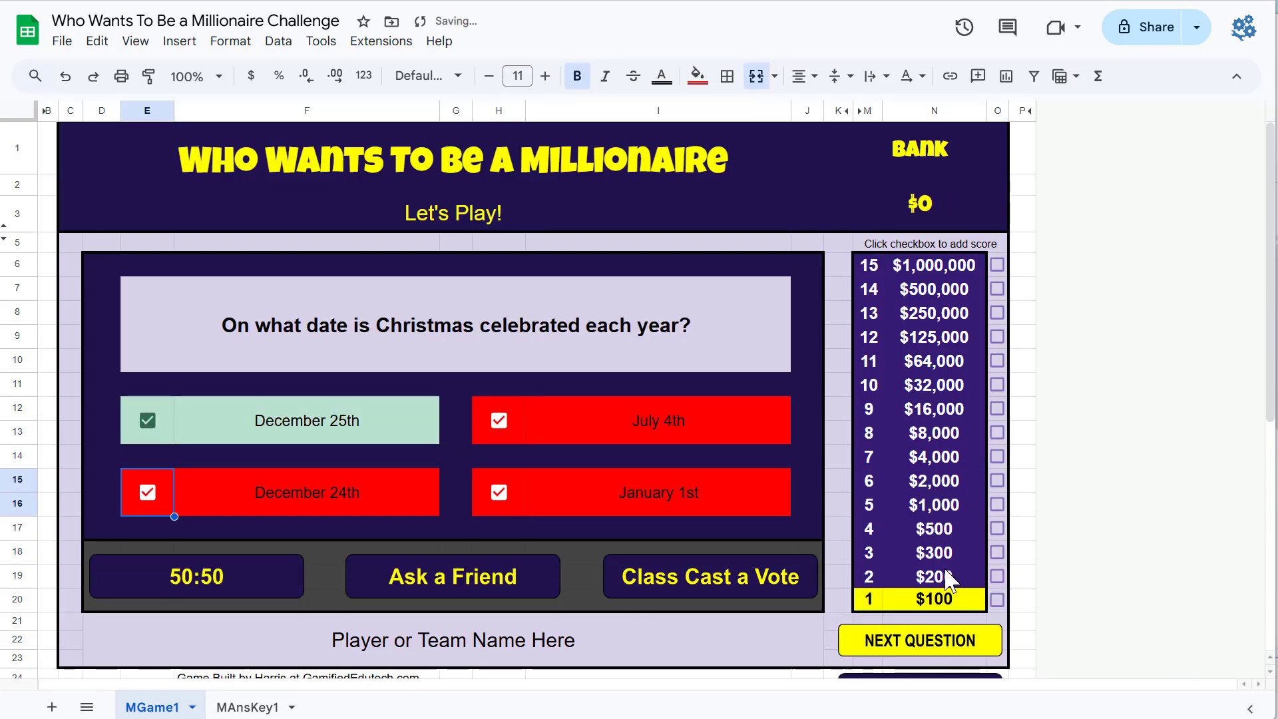
pyautogui.click(996, 598)
pyautogui.click(929, 640)
# Step: Mark Gnomes, Reindeer, Fairies and Elves on the Santa helper question, tick the $200 score box and advance
pyautogui.click(499, 421)
pyautogui.click(498, 492)
pyautogui.click(147, 421)
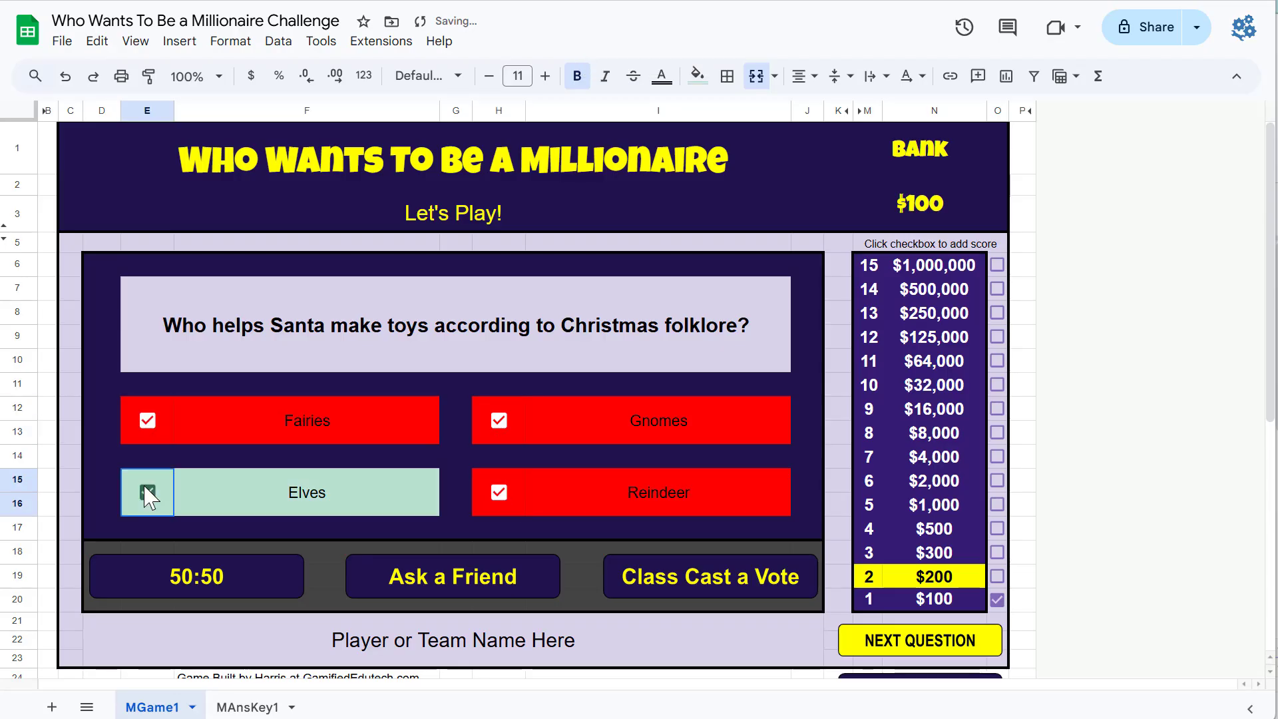
pyautogui.click(148, 492)
pyautogui.click(996, 576)
pyautogui.click(934, 641)
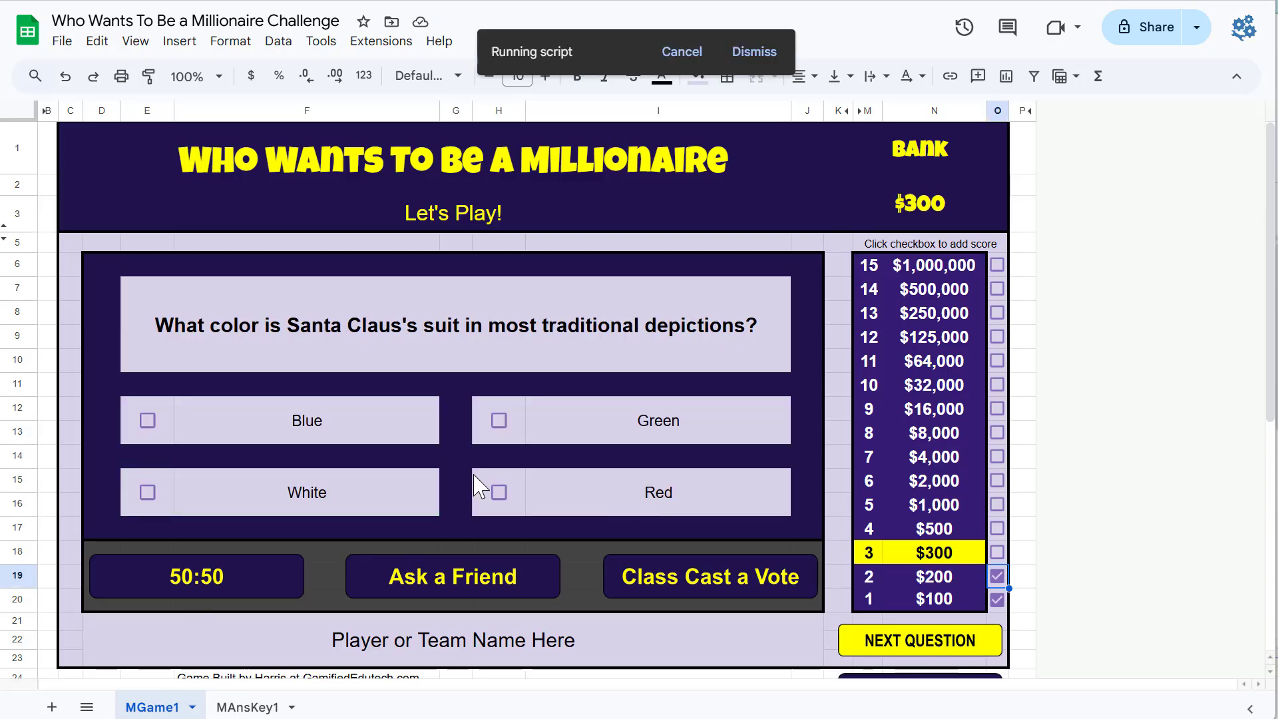
# Step: Mark Red and White on the Santa suit question, tick the $300 box and go to the next question
pyautogui.click(498, 492)
pyautogui.click(147, 491)
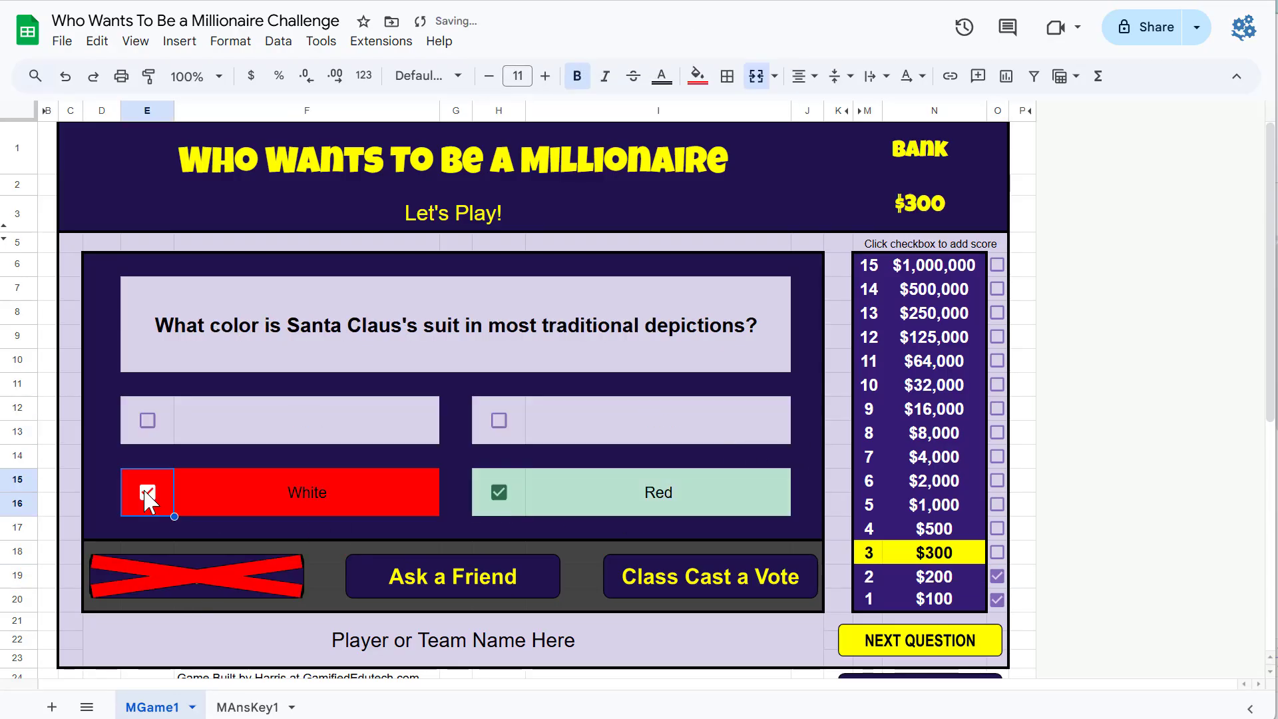
pyautogui.click(147, 492)
pyautogui.click(996, 552)
pyautogui.click(958, 640)
# Step: Use Ask a Friend on the Christmas Eve question, mark Candy and toys, Fruits and nuts, Milk and cookies, tick $500 and advance
pyautogui.click(522, 588)
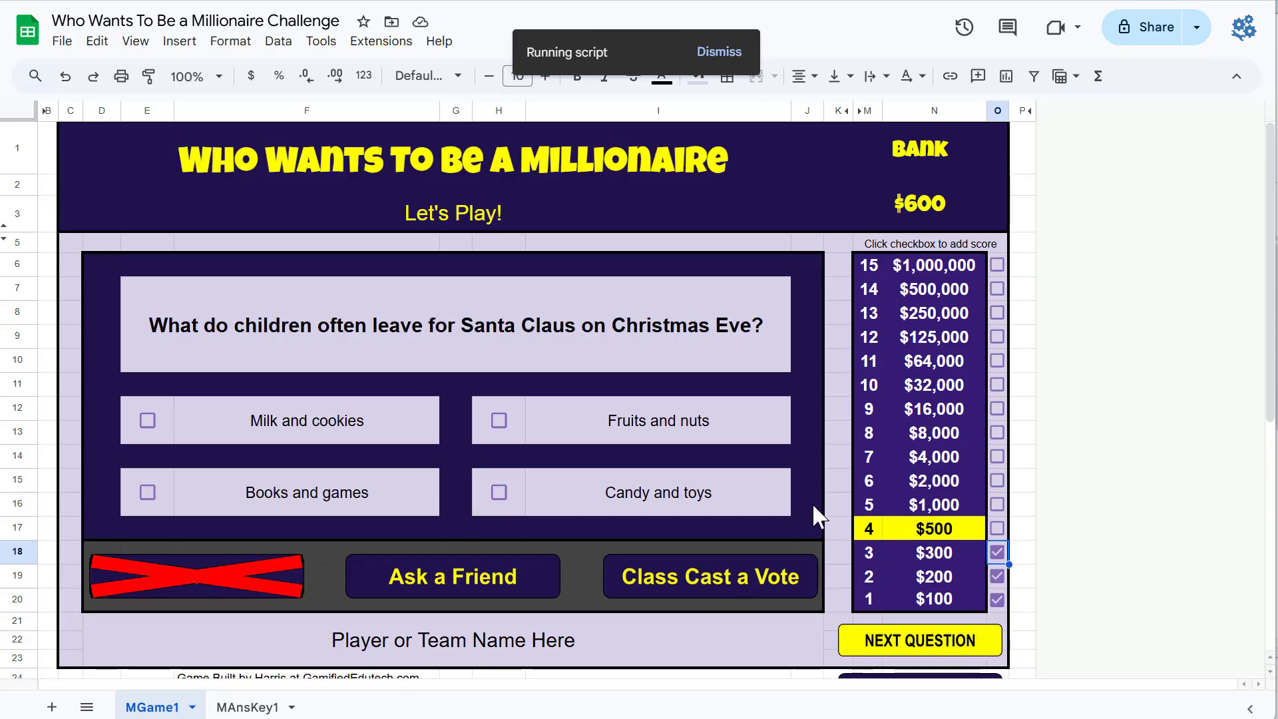
pyautogui.click(498, 491)
pyautogui.click(498, 420)
pyautogui.click(147, 421)
pyautogui.click(996, 528)
pyautogui.click(946, 646)
# Step: Answer Mistletoe on the holiday plant question, tick the $1,000 score box and go to the next question
pyautogui.click(498, 421)
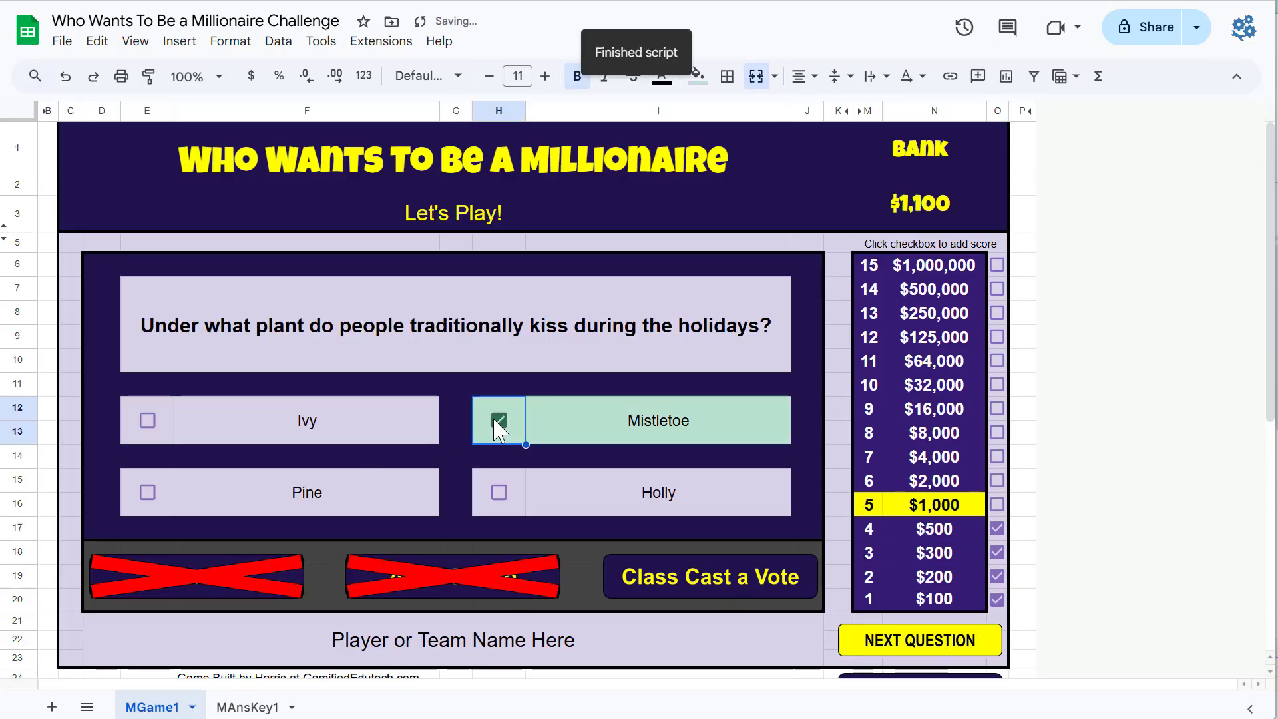
pyautogui.click(996, 505)
pyautogui.click(927, 644)
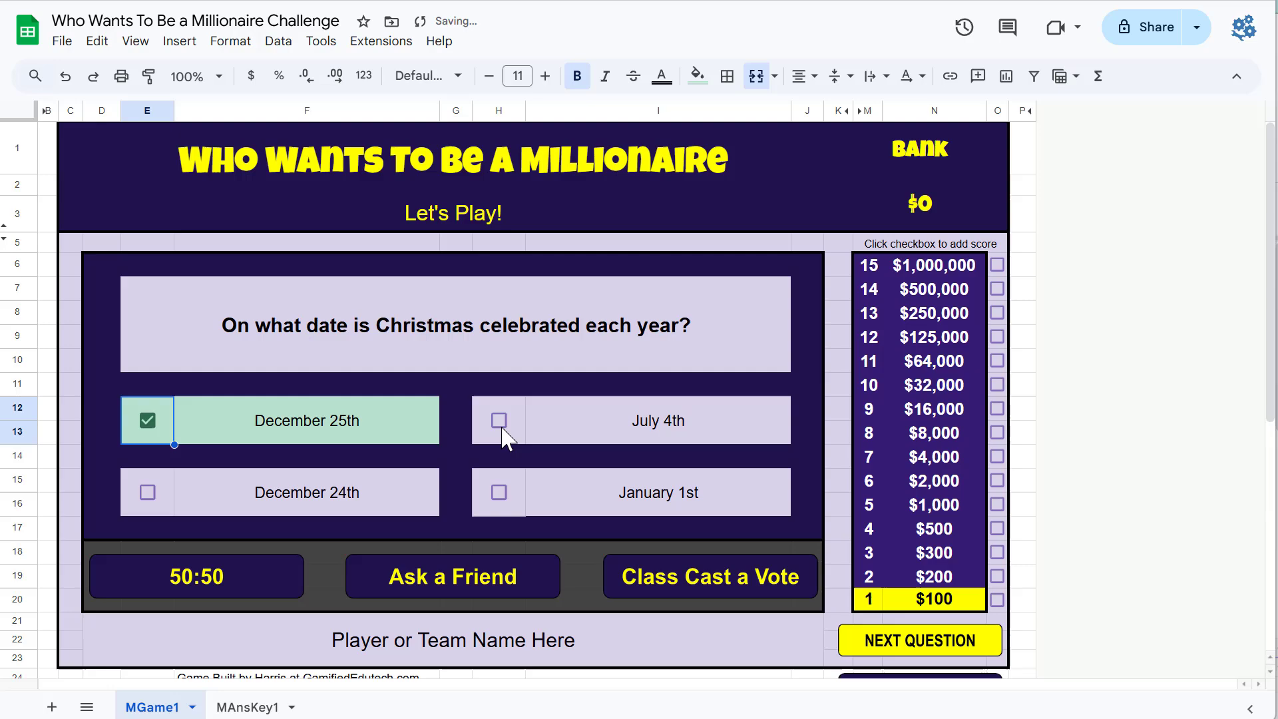
# Step: Mark the answers on the Christmas date question, tick the $100 score box and go to the next question
pyautogui.click(499, 420)
pyautogui.click(498, 492)
pyautogui.click(147, 492)
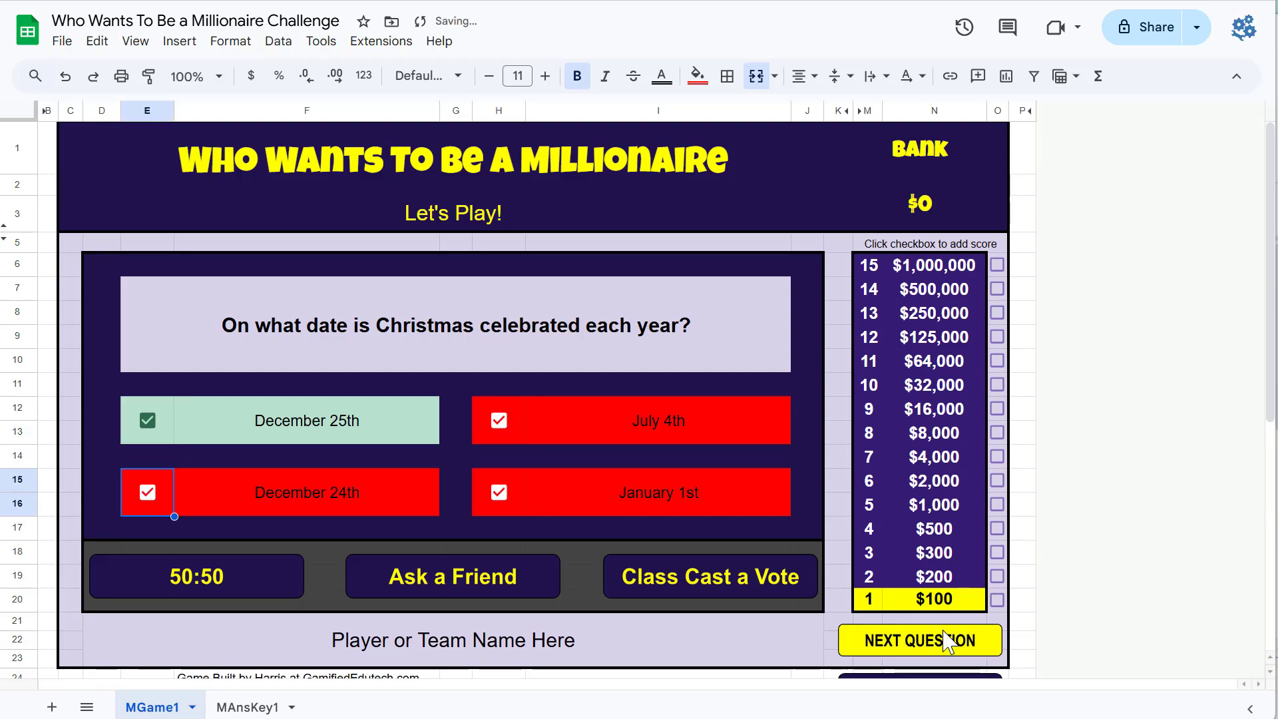
pyautogui.click(996, 599)
pyautogui.click(920, 640)
# Step: Mark Gnomes on the Santa helper question
pyautogui.click(499, 420)
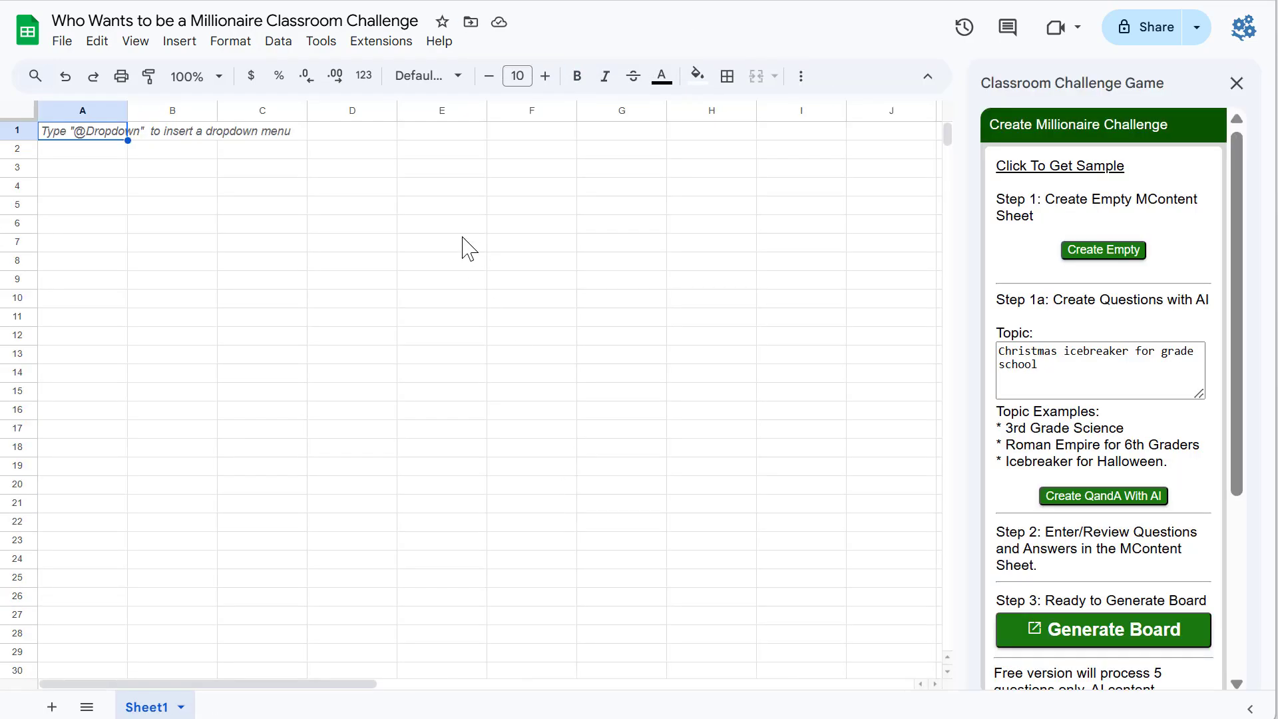
# Step: Examine the Classroom Challenge Game add-on's Create Challenges options and the Create Millionaire Challenge sidebar steps
pyautogui.click(388, 44)
pyautogui.moveTo(465, 256)
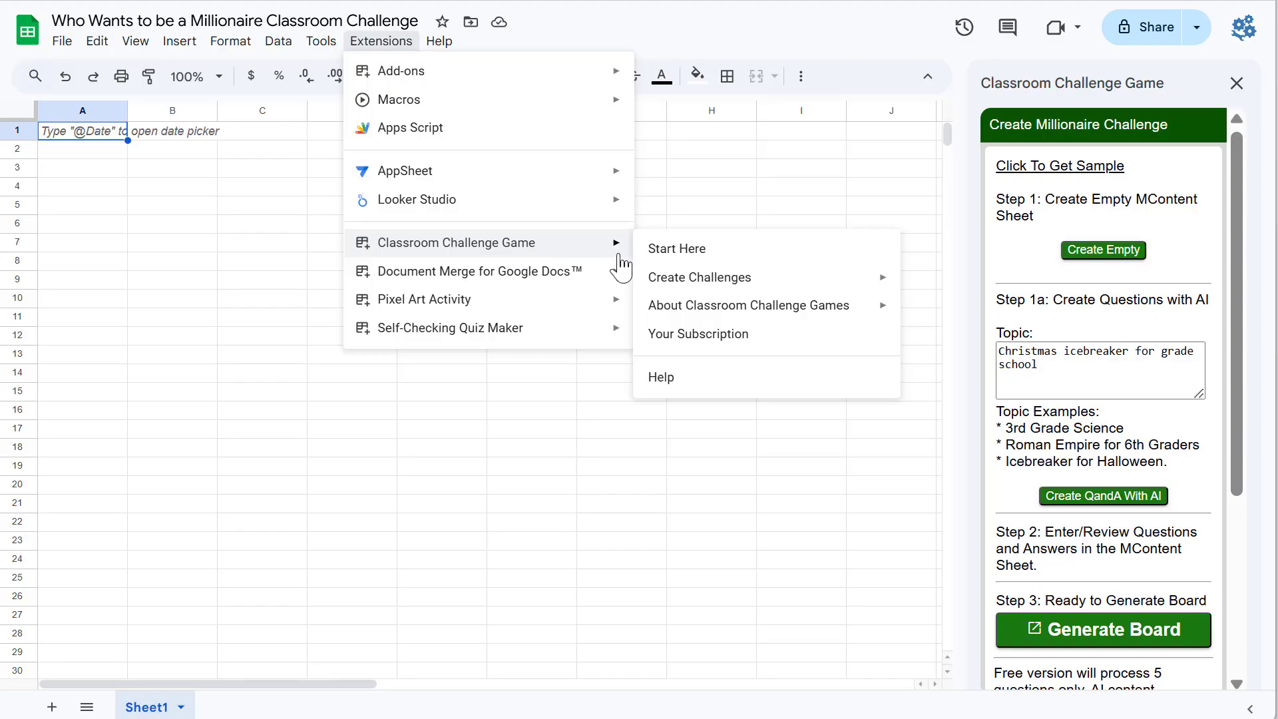
pyautogui.moveTo(709, 288)
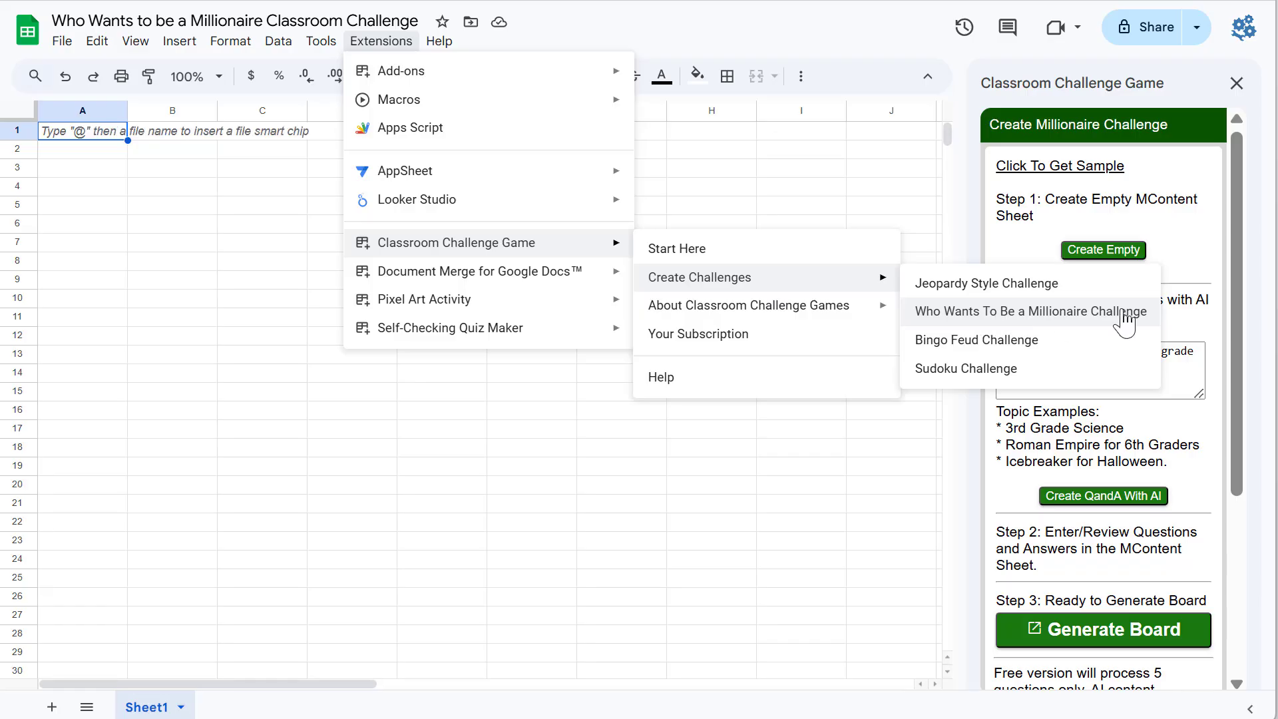
pyautogui.click(1197, 199)
pyautogui.scroll(-4, 1180, 384)
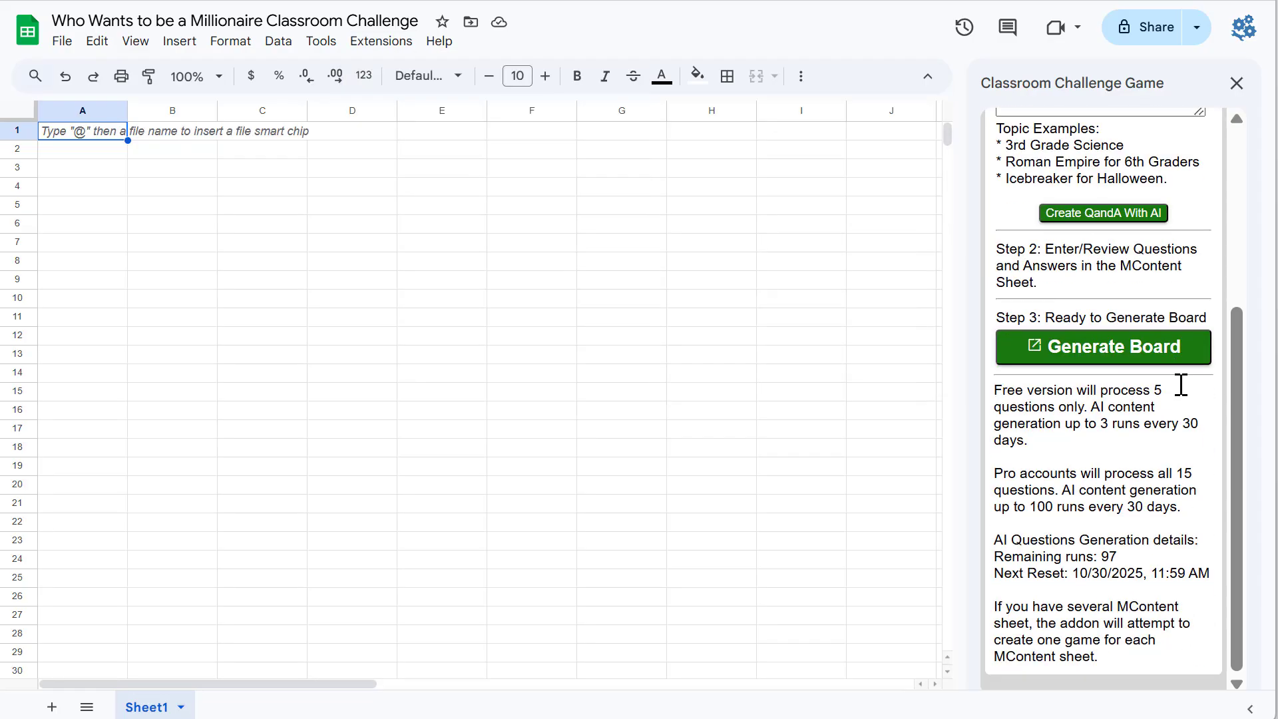
pyautogui.scroll(4, 1180, 384)
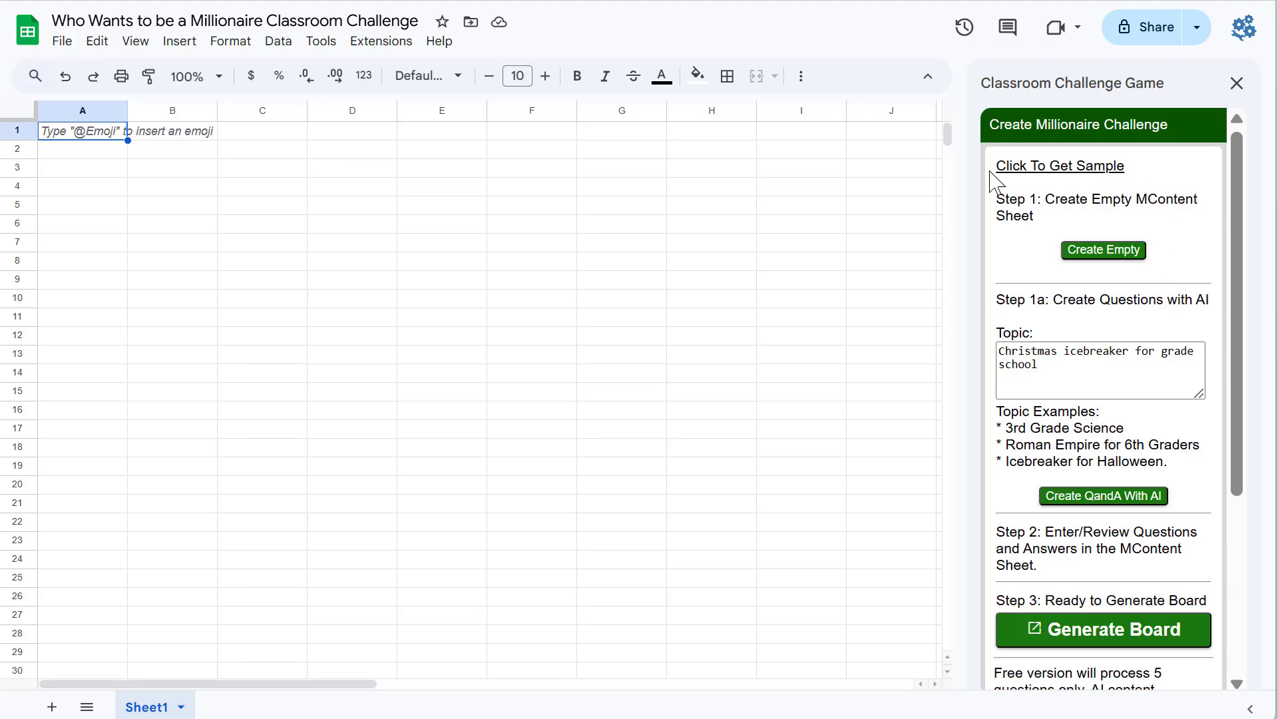
pyautogui.moveTo(1050, 200); pyautogui.dragTo(1197, 225)
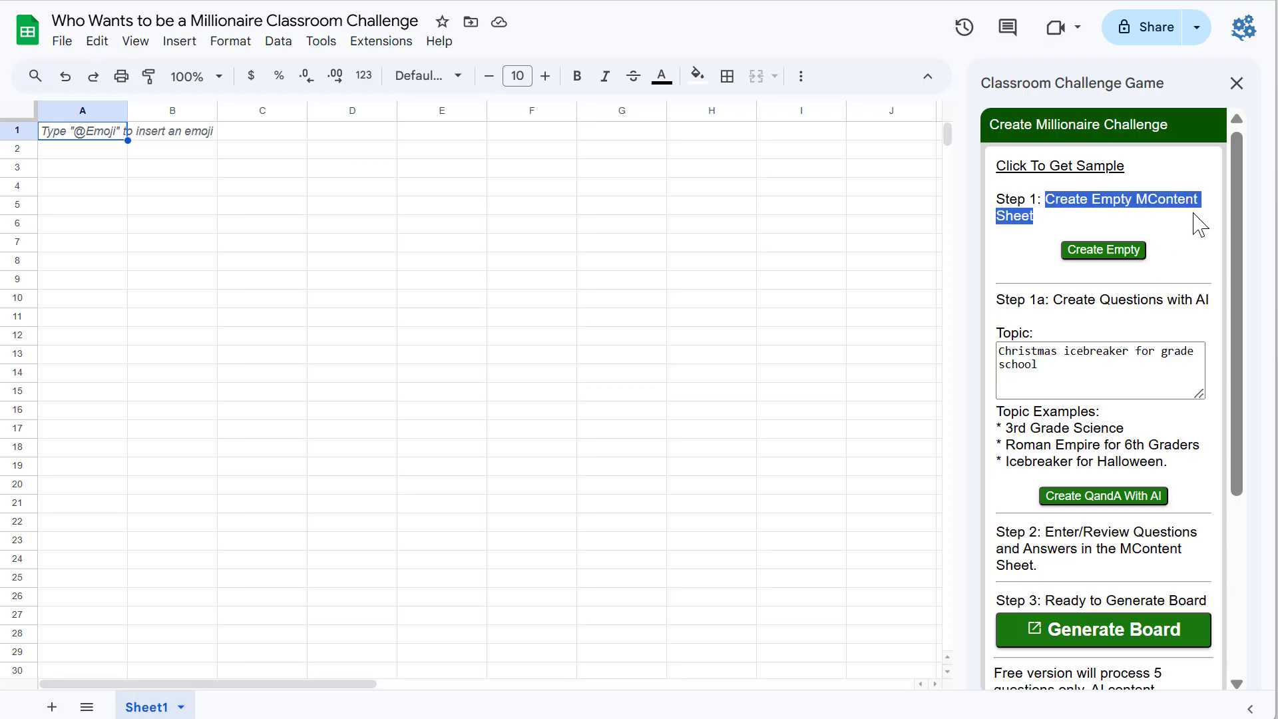
# Step: Create an empty MContent sheet from the Create Millionaire Challenge sidebar
pyautogui.click(1104, 251)
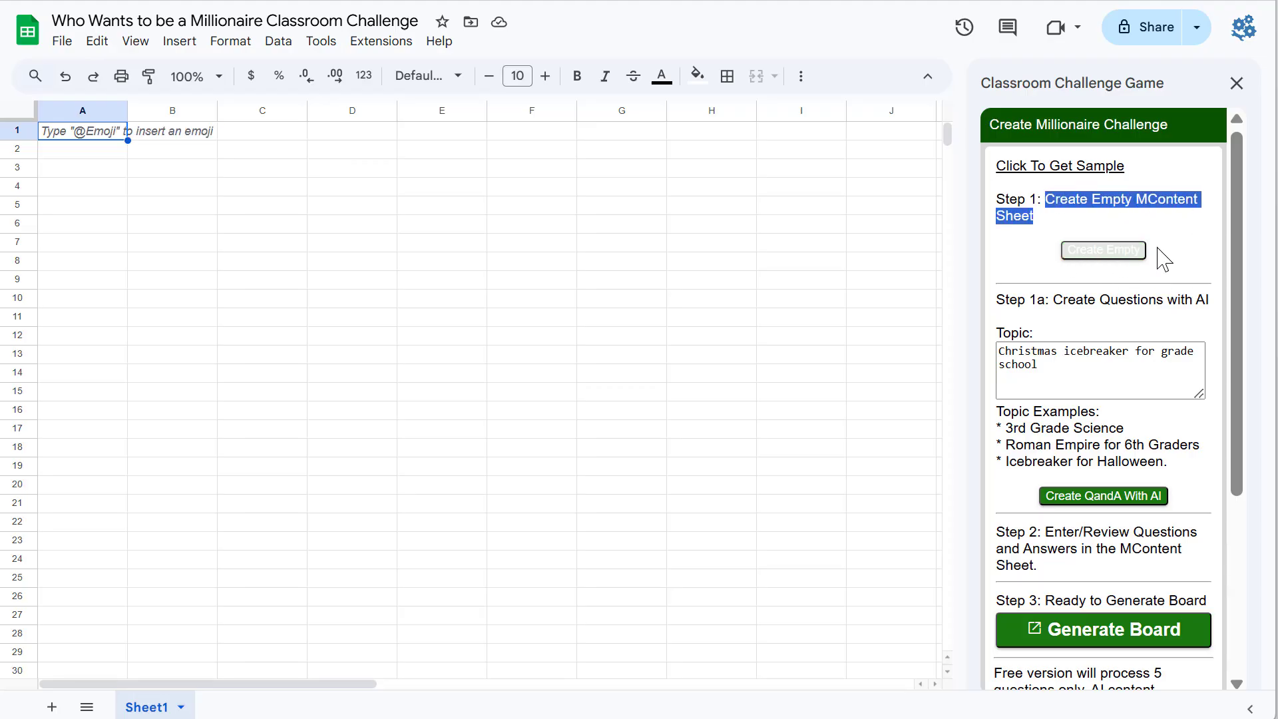
pyautogui.click(1113, 354)
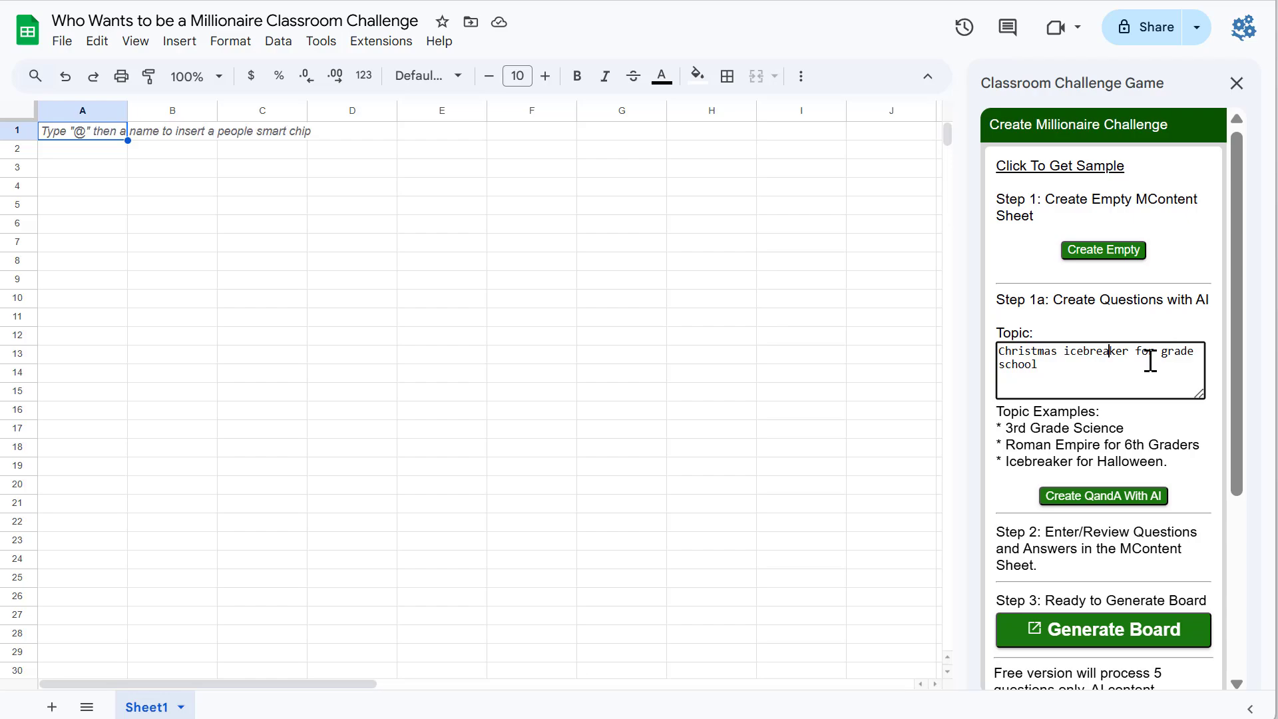
pyautogui.click(1101, 435)
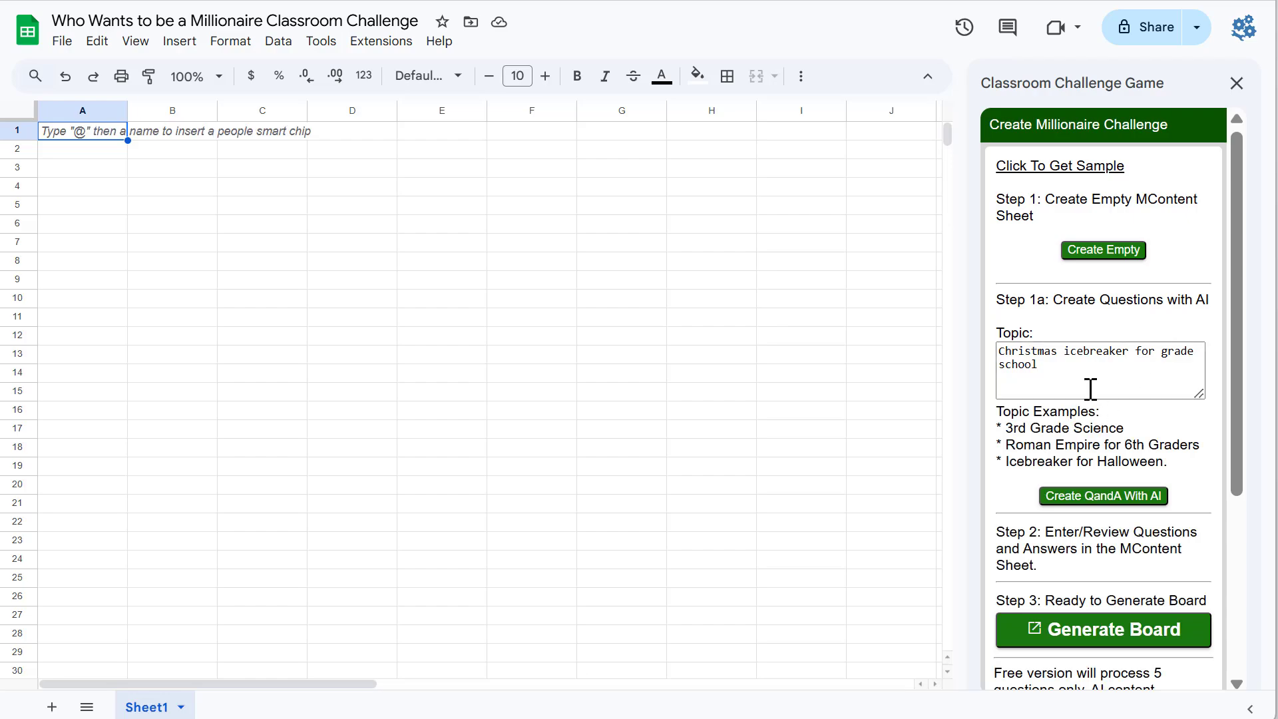
pyautogui.click(1056, 364)
pyautogui.doubleClick(1022, 332)
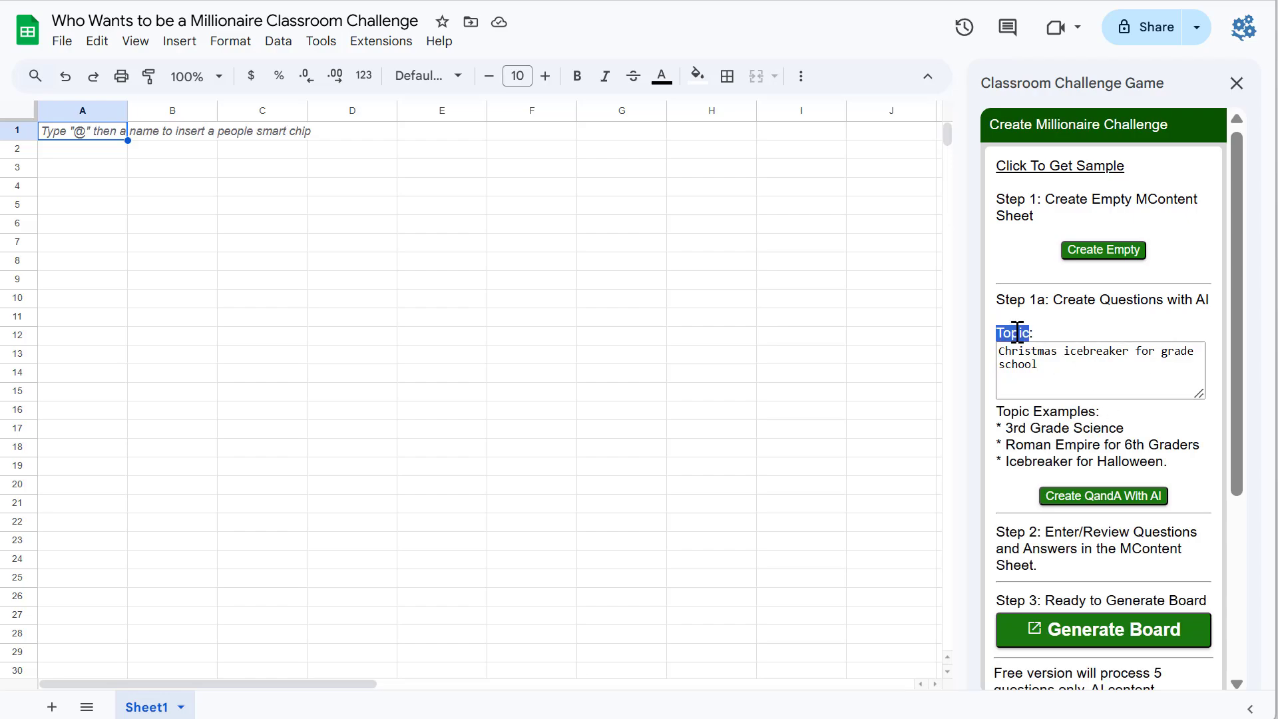
# Step: Generate questions with AI for the topic "Christmas icebreaker for grade school" and close the result dialog
pyautogui.click(1052, 365)
pyautogui.doubleClick(1027, 351)
pyautogui.doubleClick(1091, 351)
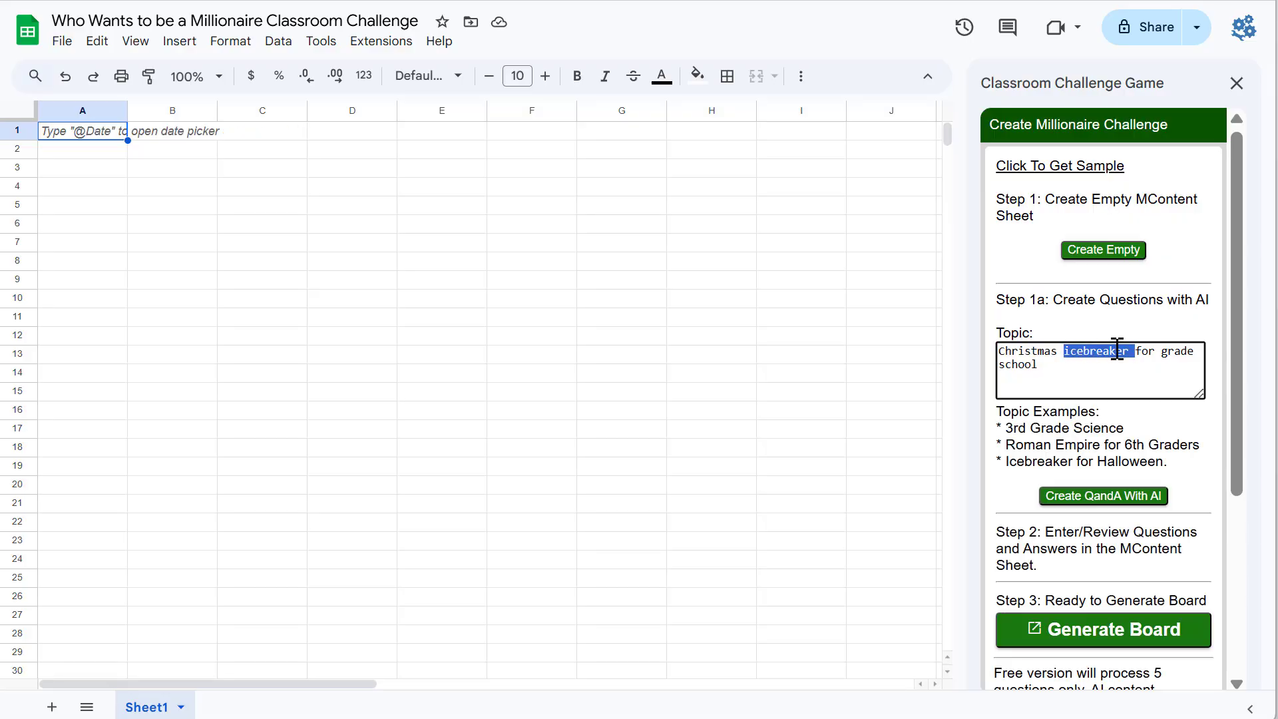
pyautogui.click(1182, 350)
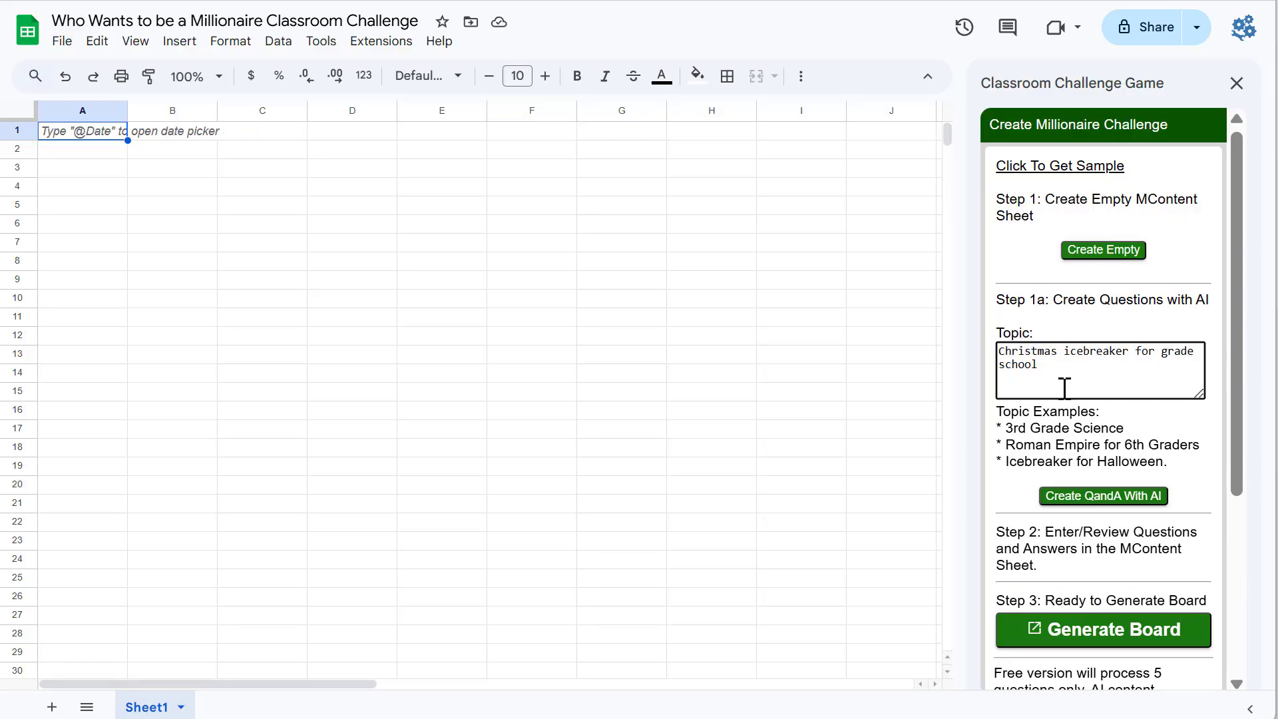
pyautogui.click(1153, 494)
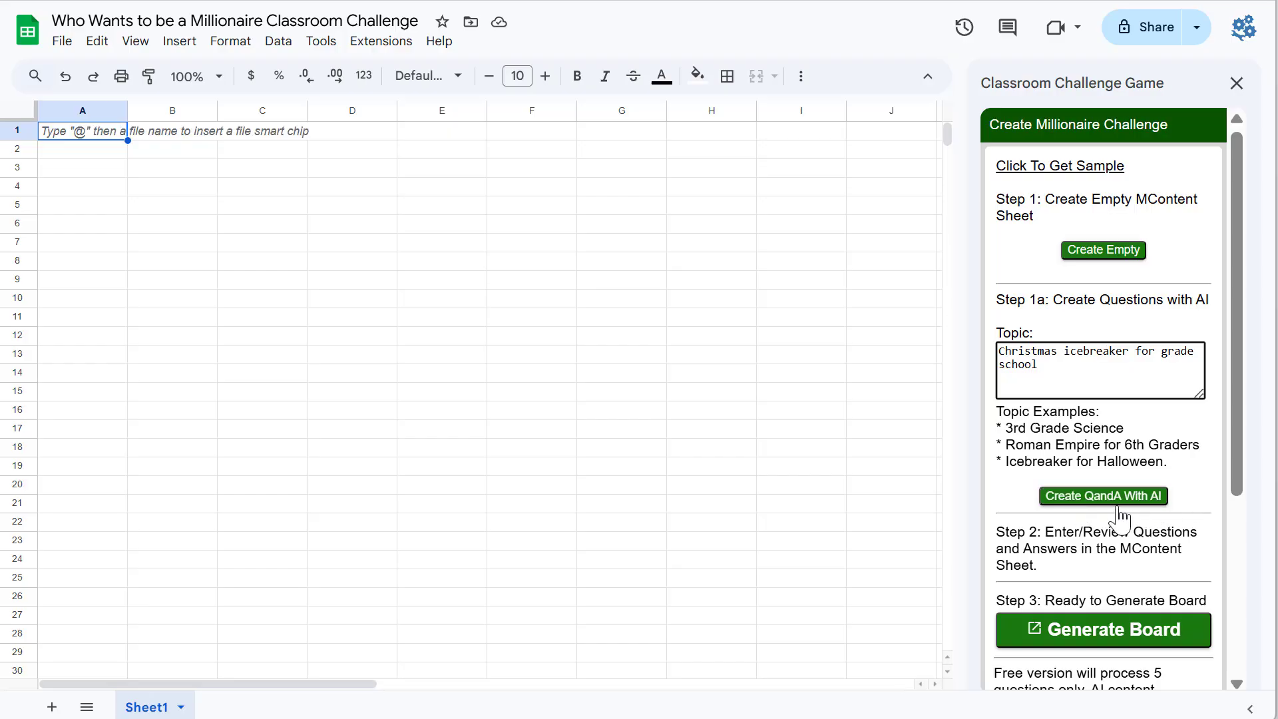
pyautogui.click(1108, 496)
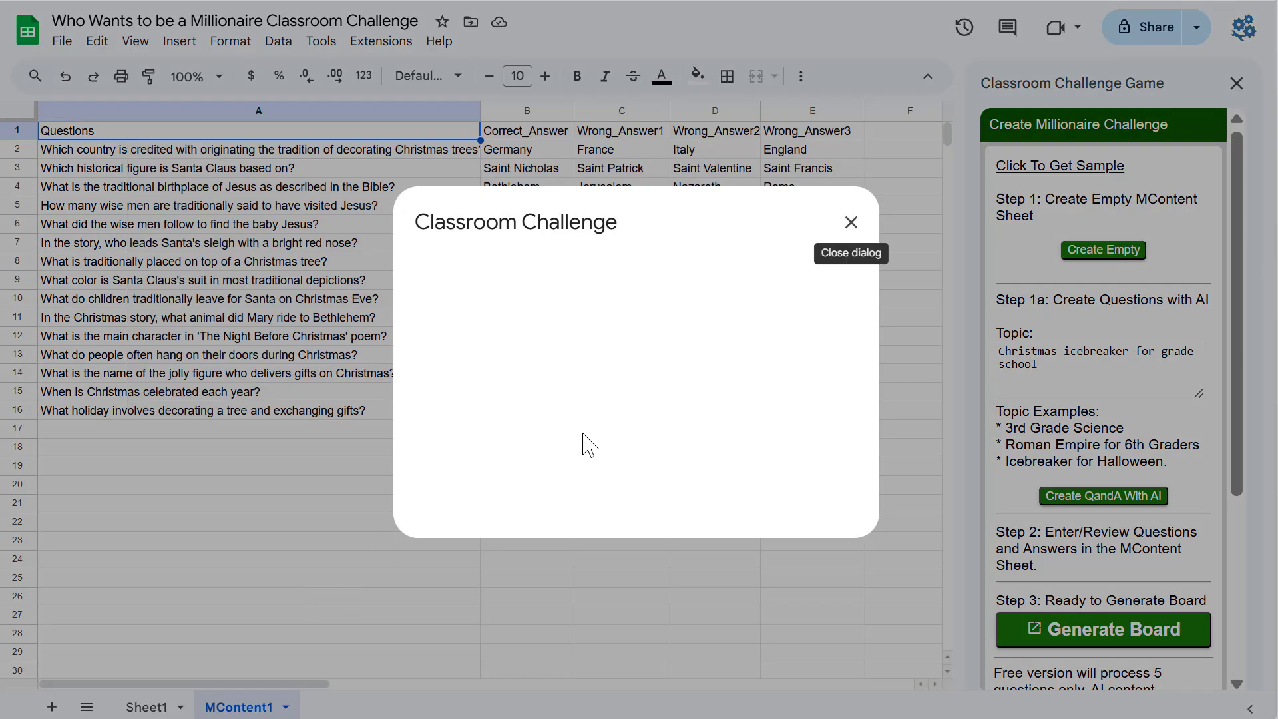
pyautogui.click(851, 222)
pyautogui.click(649, 453)
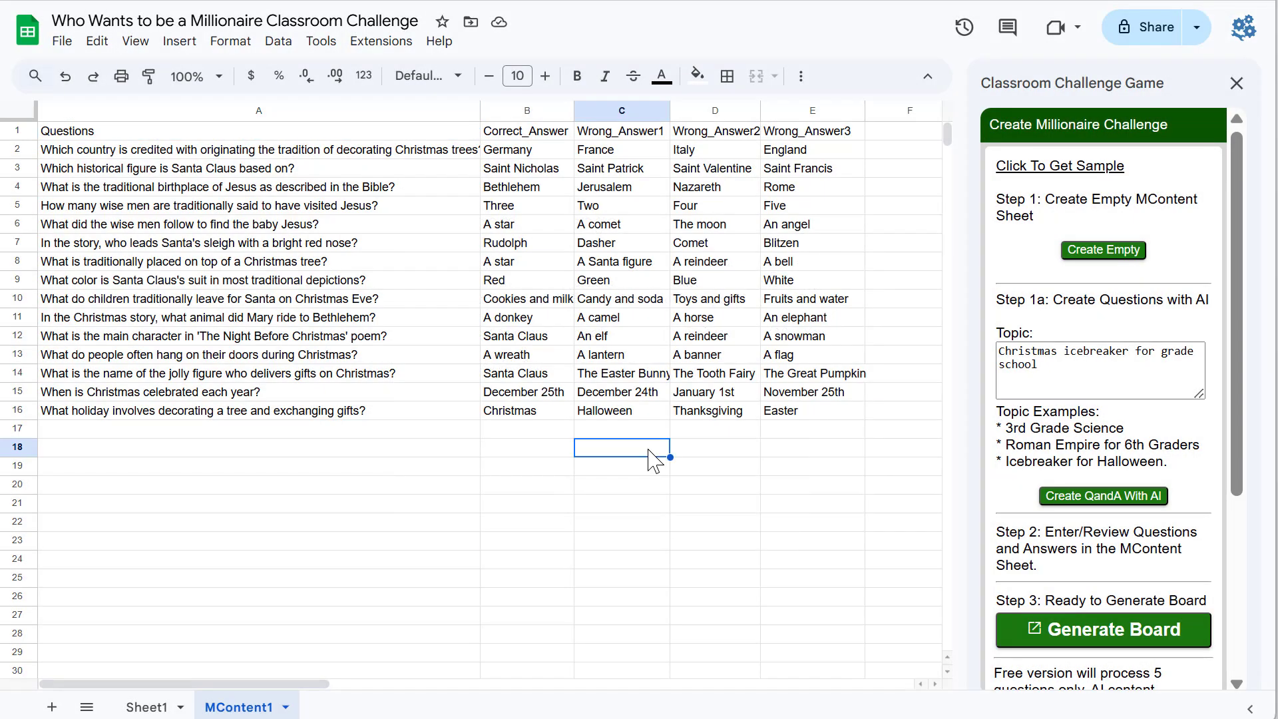
# Step: Examine the generated questions, correct answers and wrong answers in the MContent1 sheet
pyautogui.moveTo(526, 131); pyautogui.dragTo(529, 418)
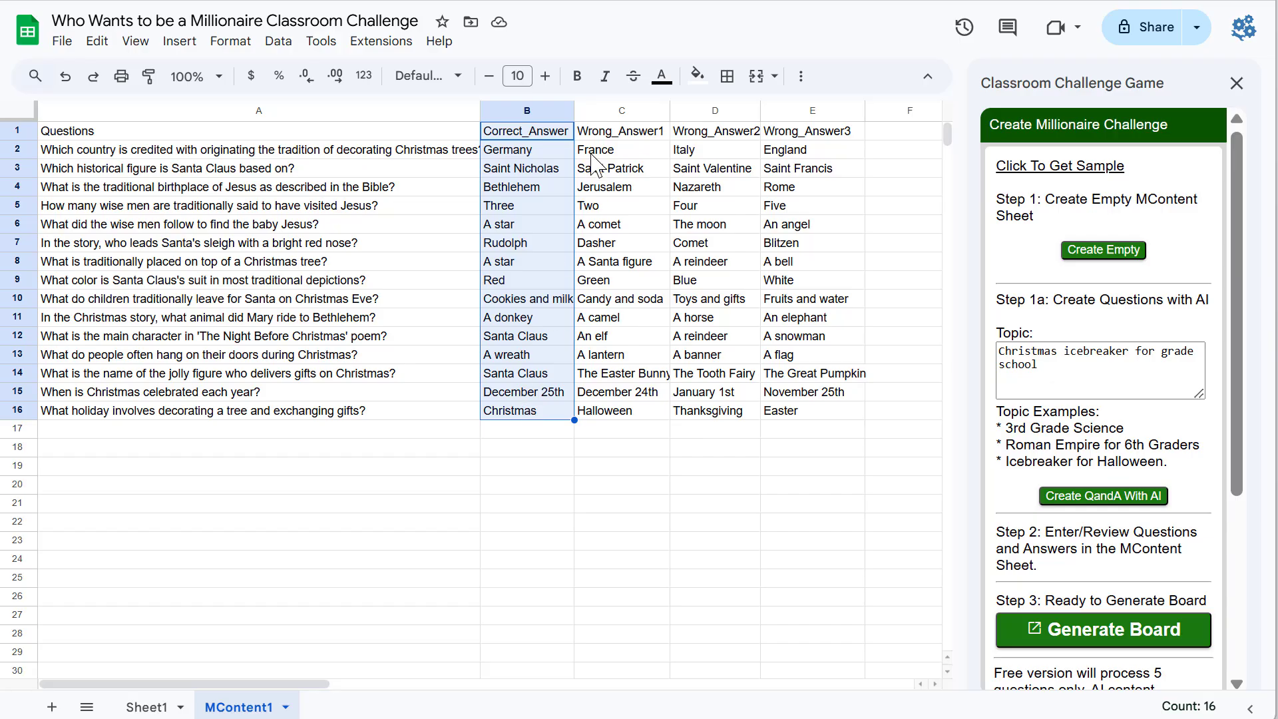
pyautogui.moveTo(599, 140); pyautogui.dragTo(847, 141)
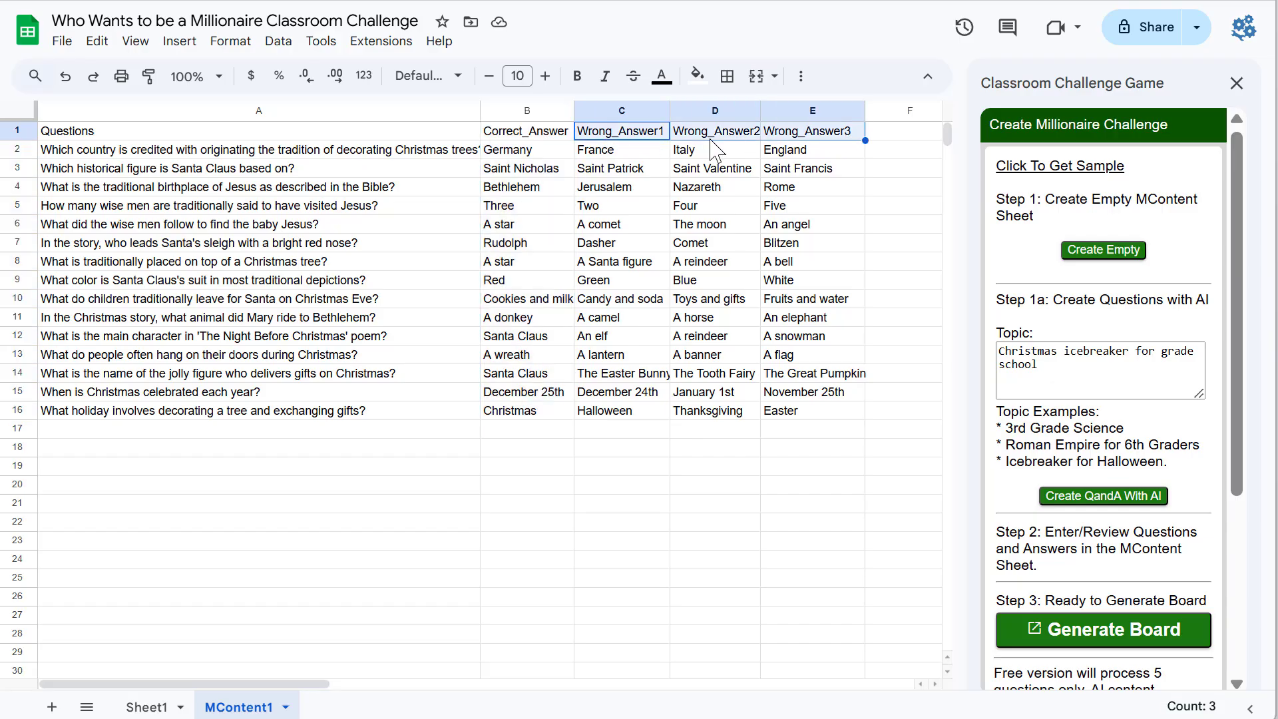
pyautogui.click(612, 412)
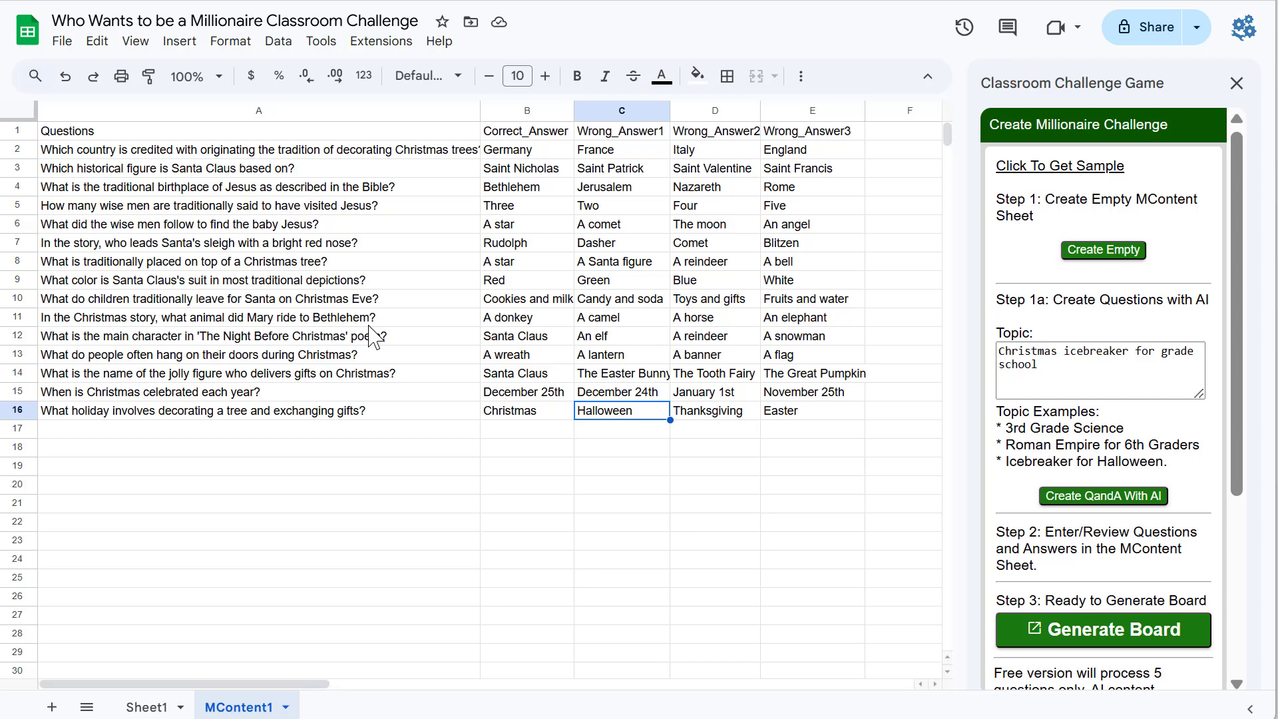
pyautogui.click(488, 465)
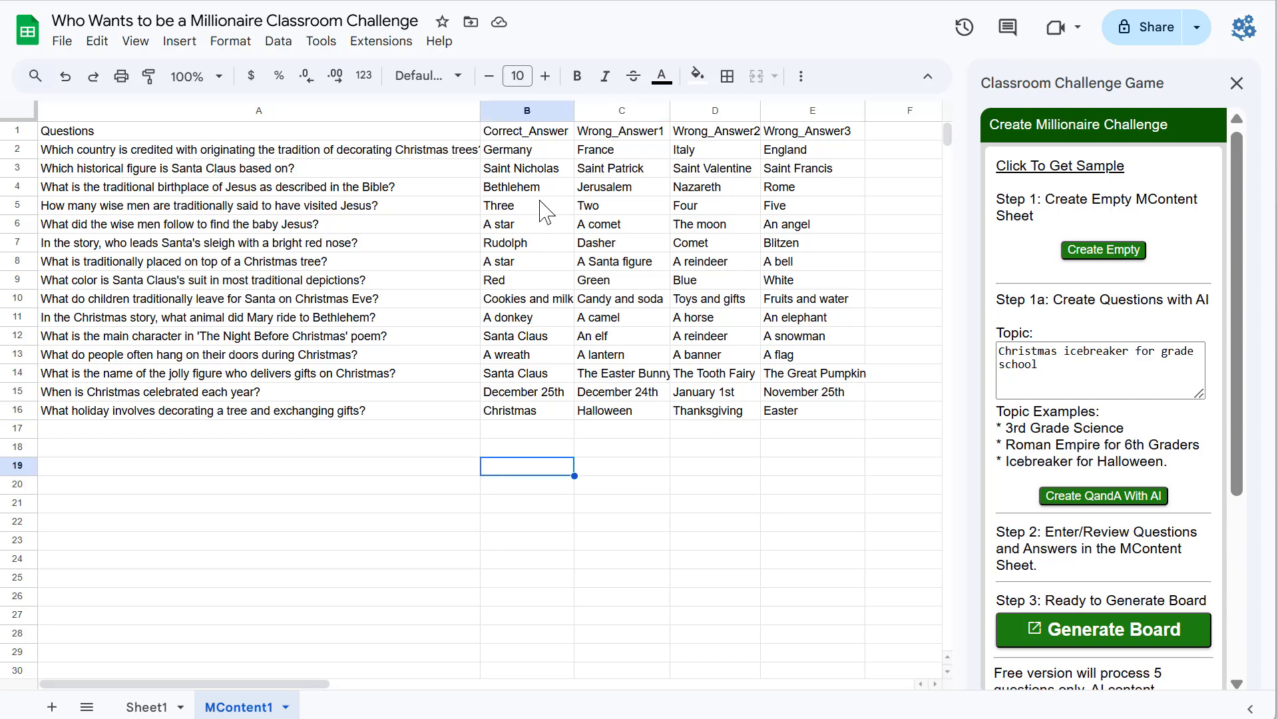
pyautogui.moveTo(515, 136); pyautogui.dragTo(529, 416)
pyautogui.click(326, 374)
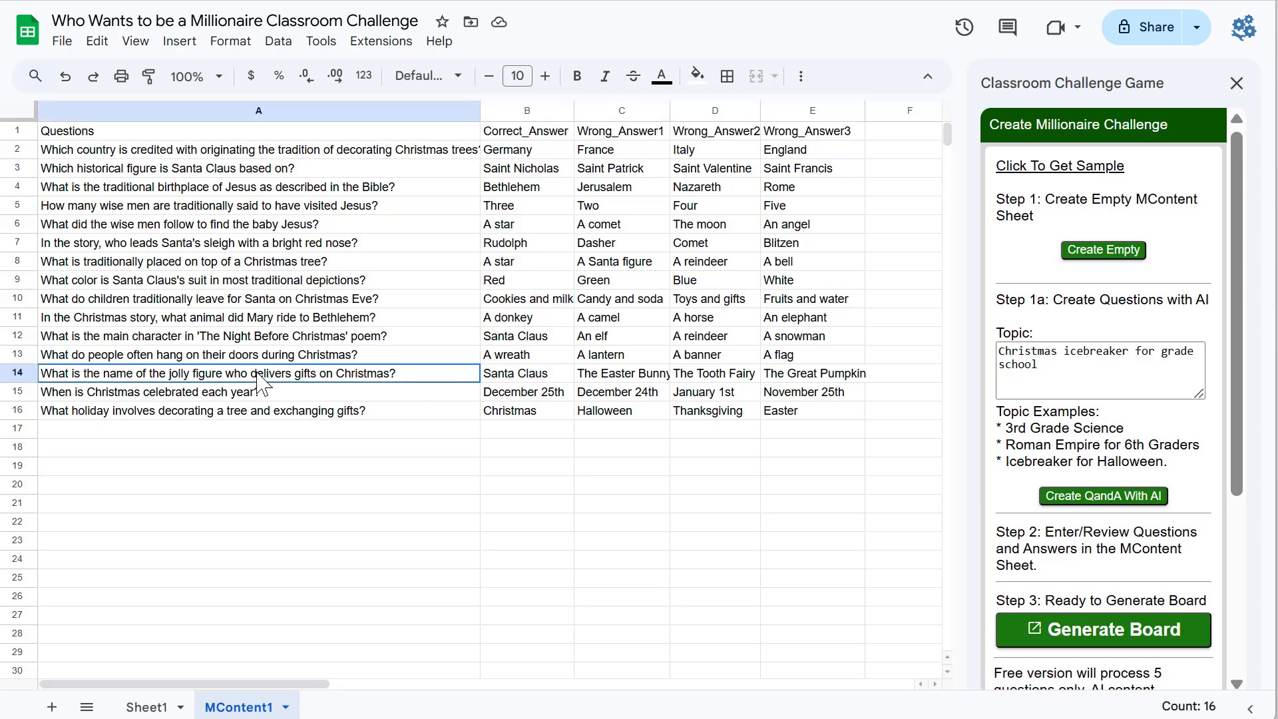
pyautogui.moveTo(254, 154); pyautogui.dragTo(254, 457)
pyautogui.click(391, 486)
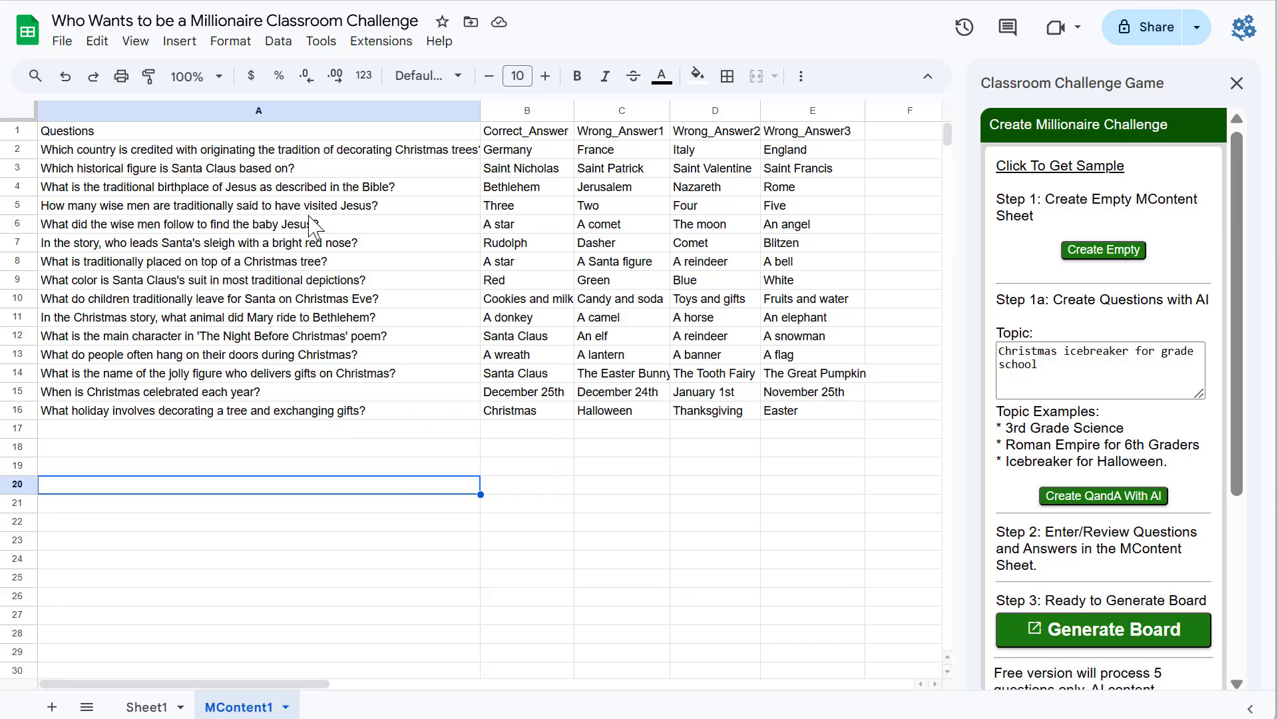
pyautogui.moveTo(303, 152); pyautogui.dragTo(301, 411)
pyautogui.click(303, 525)
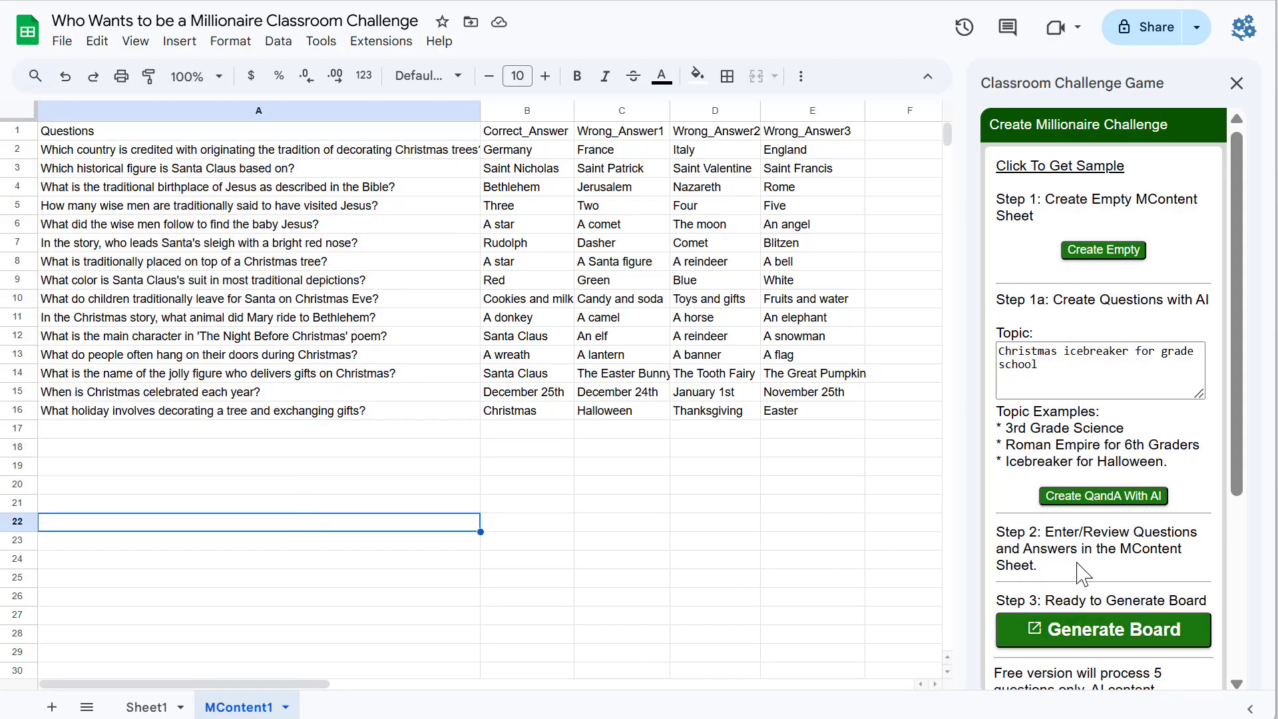
# Step: Generate the Millionaire board from the MContent sheet and open the new Classroom Challenge game
pyautogui.moveTo(1019, 538); pyautogui.dragTo(1208, 573)
pyautogui.click(1126, 573)
pyautogui.moveTo(1041, 602); pyautogui.dragTo(1156, 641)
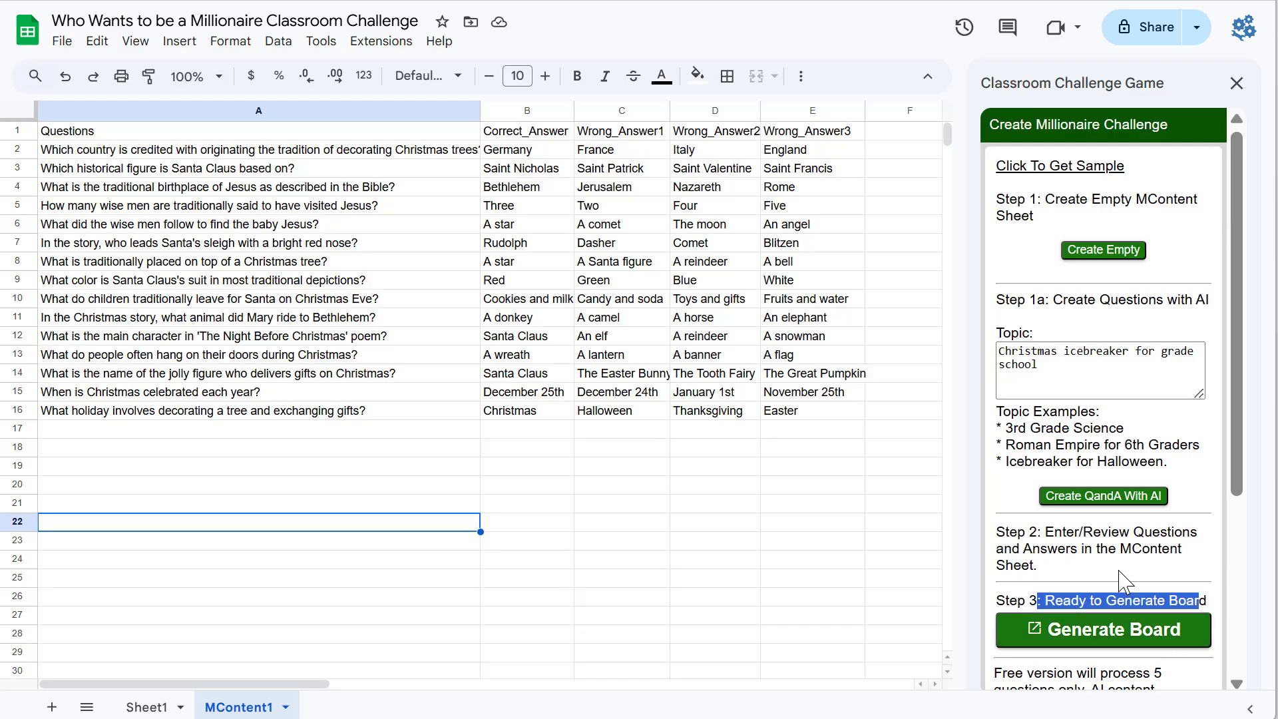
pyautogui.click(1125, 582)
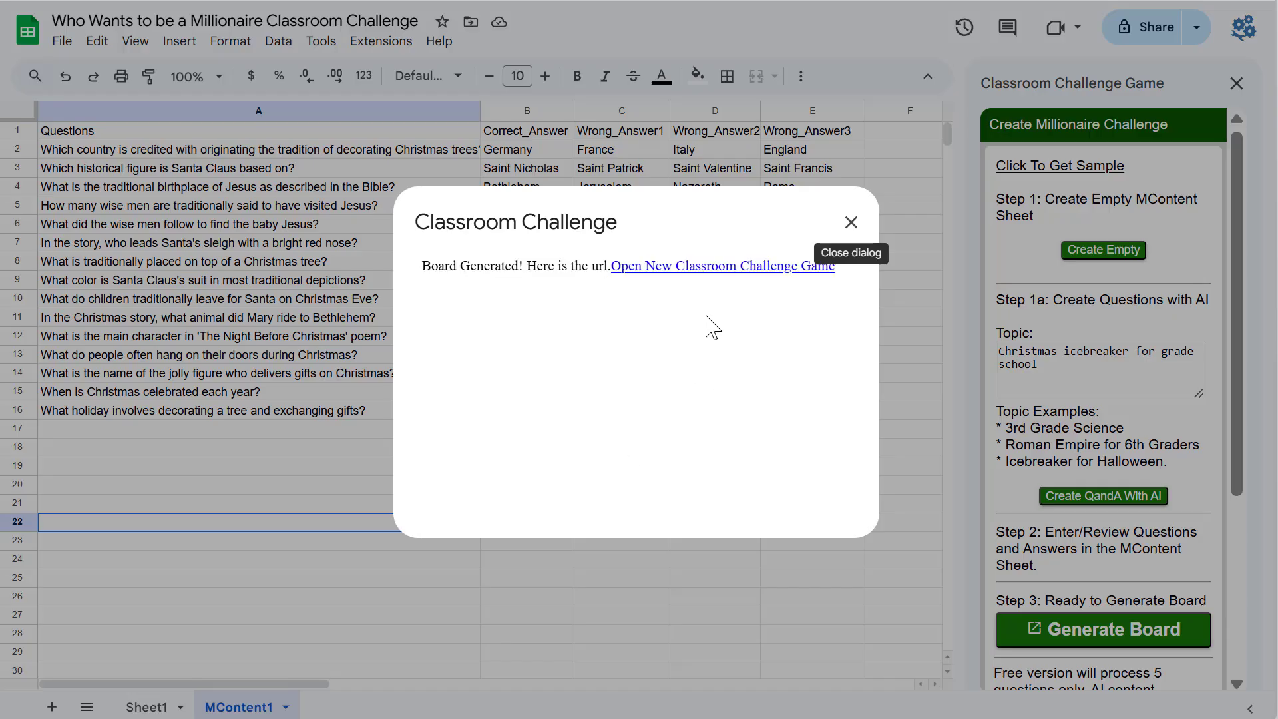
pyautogui.click(759, 267)
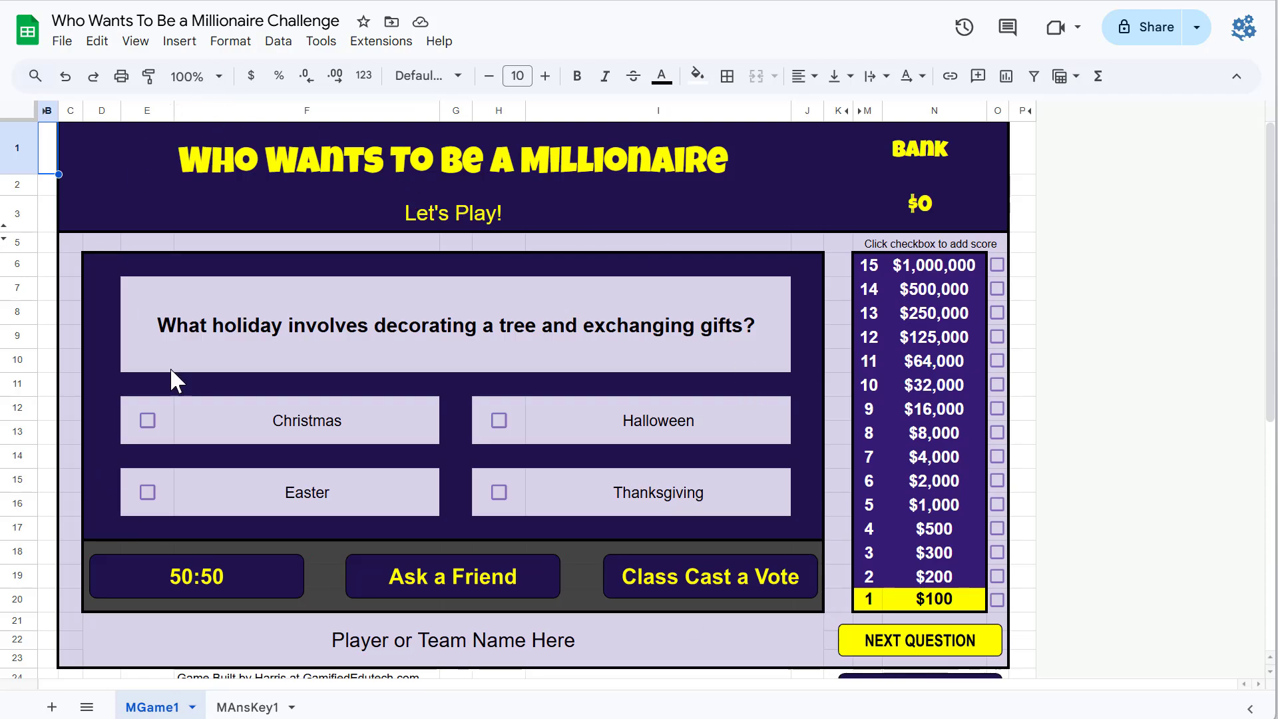
# Step: Authorize the game's script with the Google account to view and manage spreadsheets
pyautogui.scroll(-4, 1006, 573)
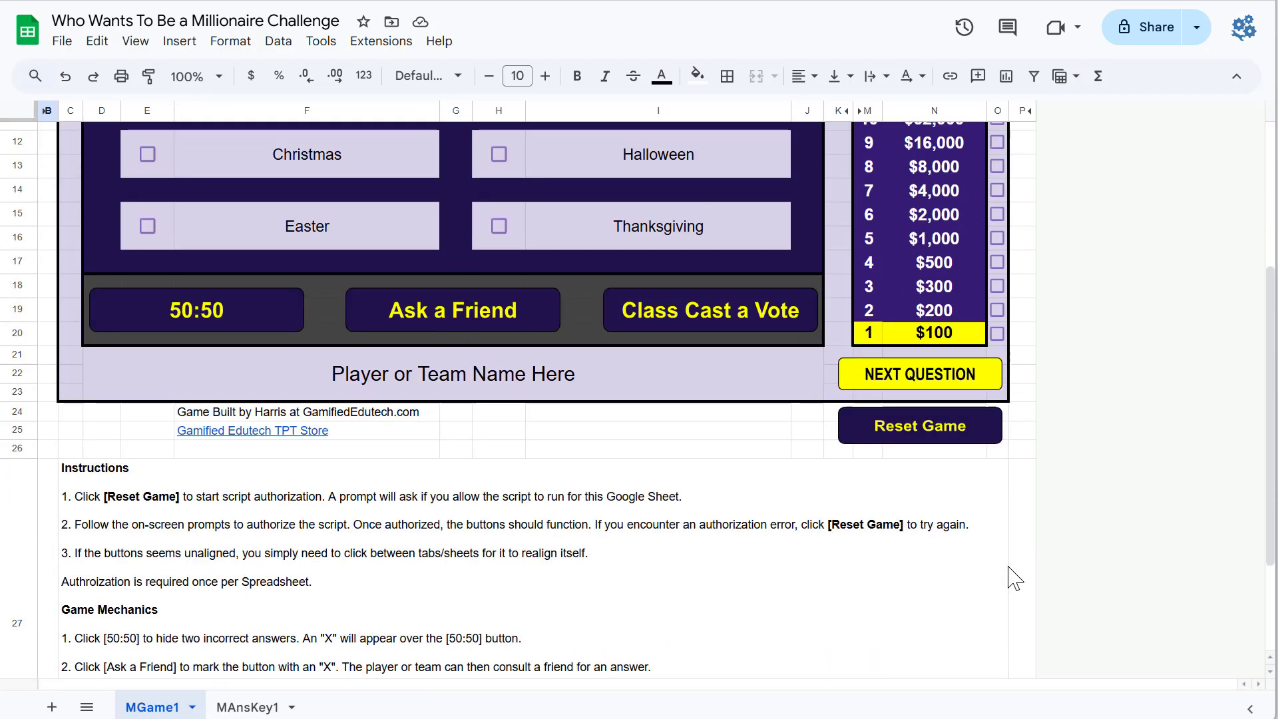
pyautogui.scroll(4, 857, 523)
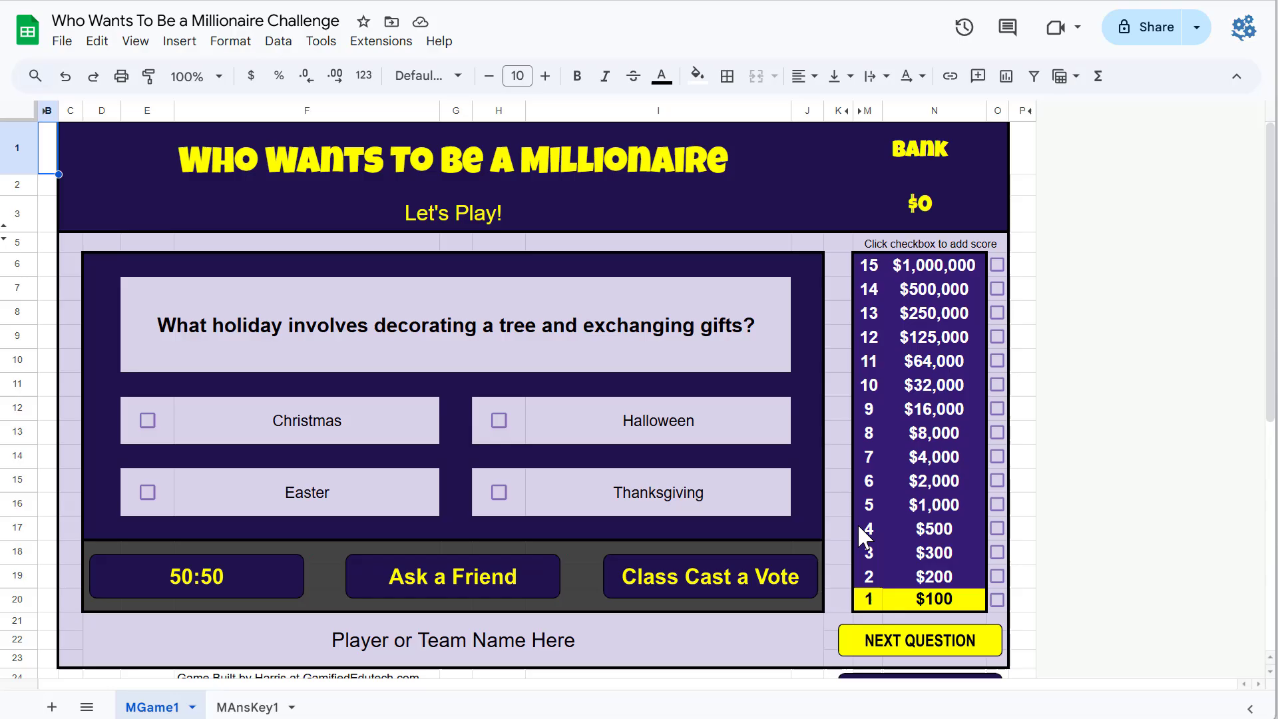
pyautogui.click(553, 649)
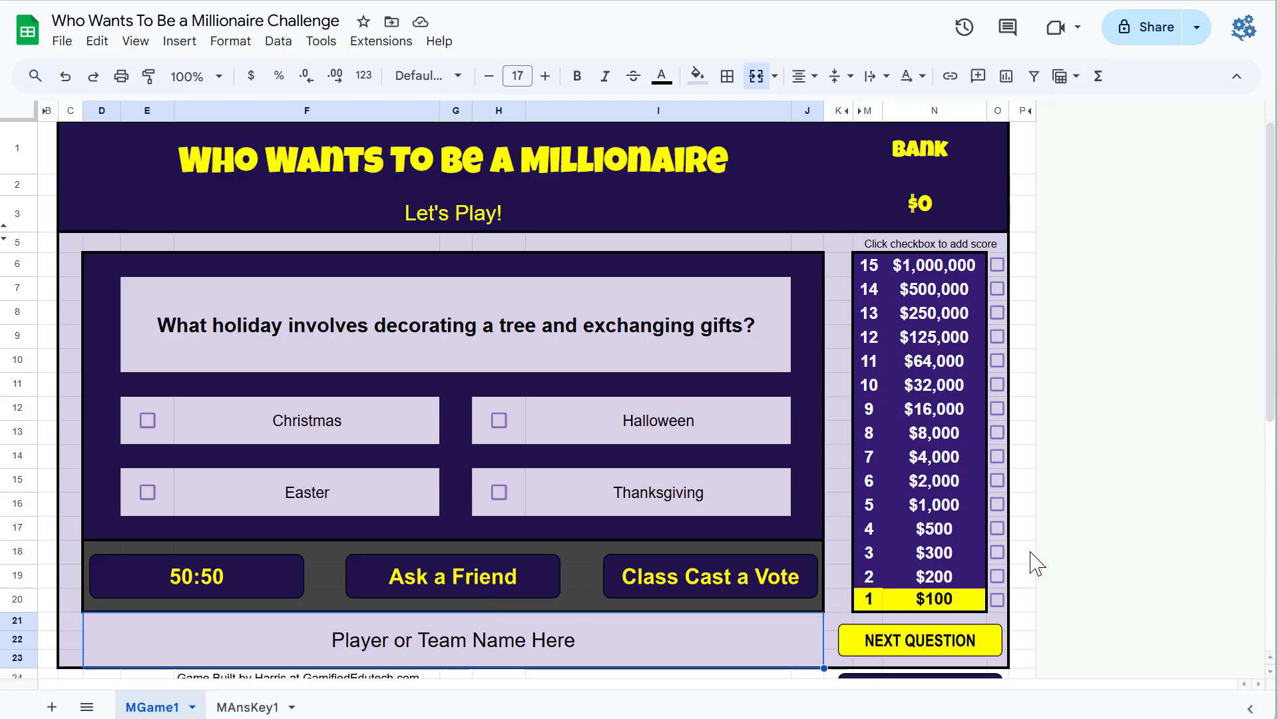
pyautogui.scroll(-2, 1019, 546)
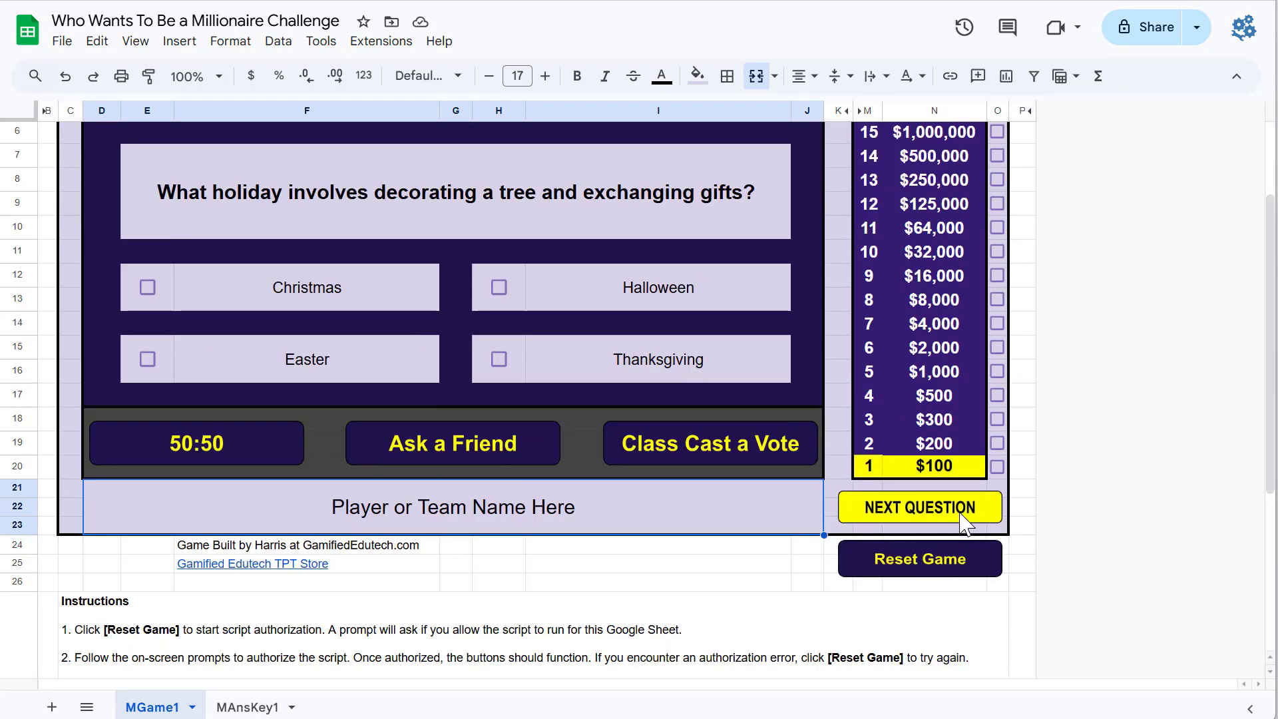
pyautogui.scroll(2, 725, 465)
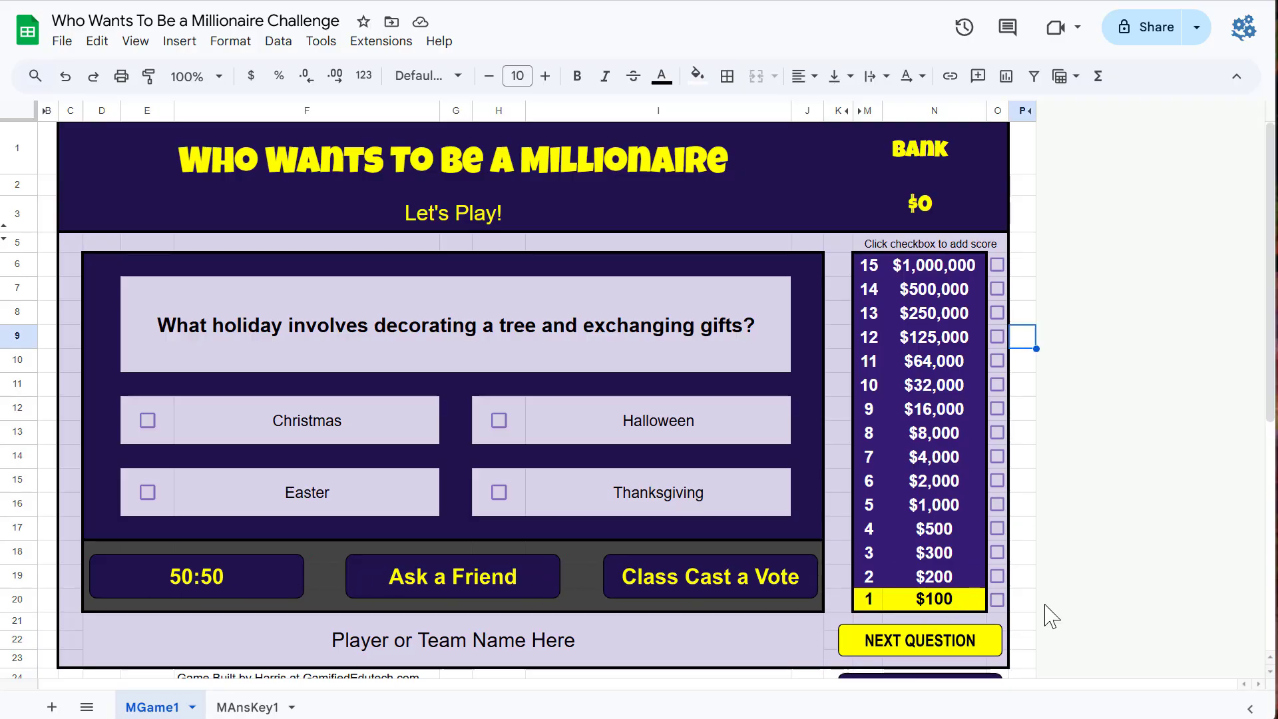
pyautogui.click(921, 643)
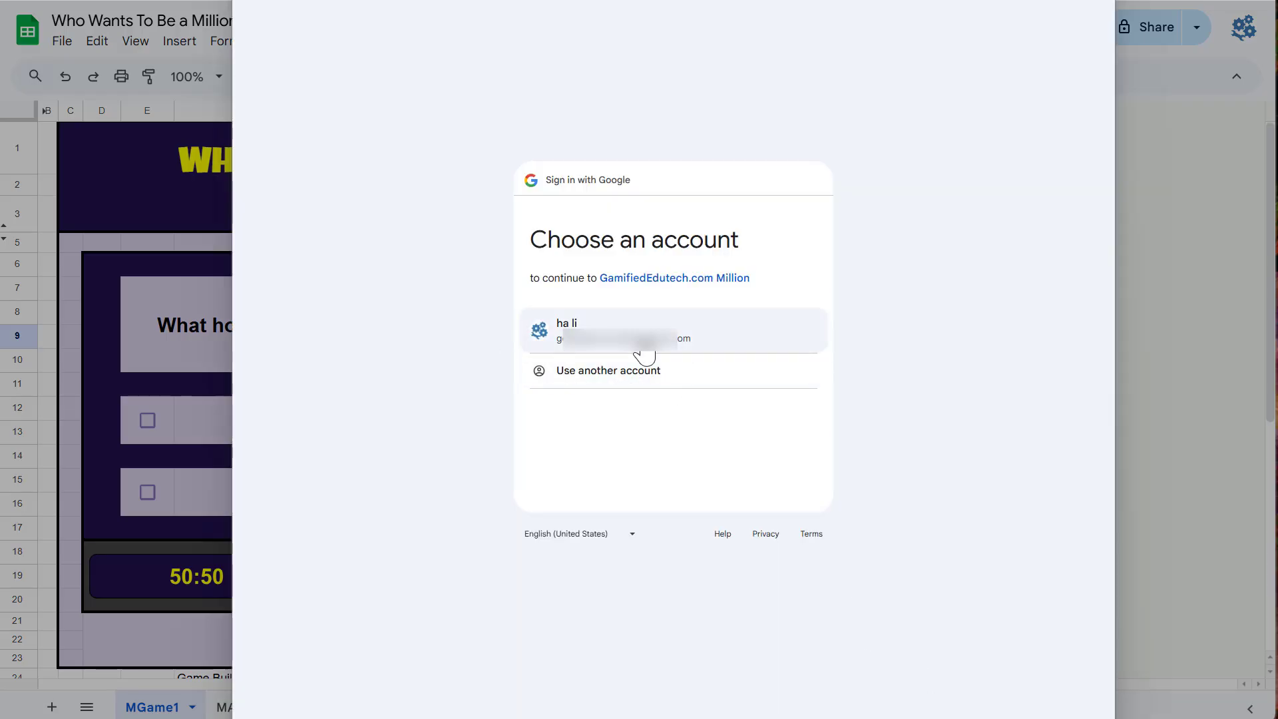
pyautogui.click(643, 352)
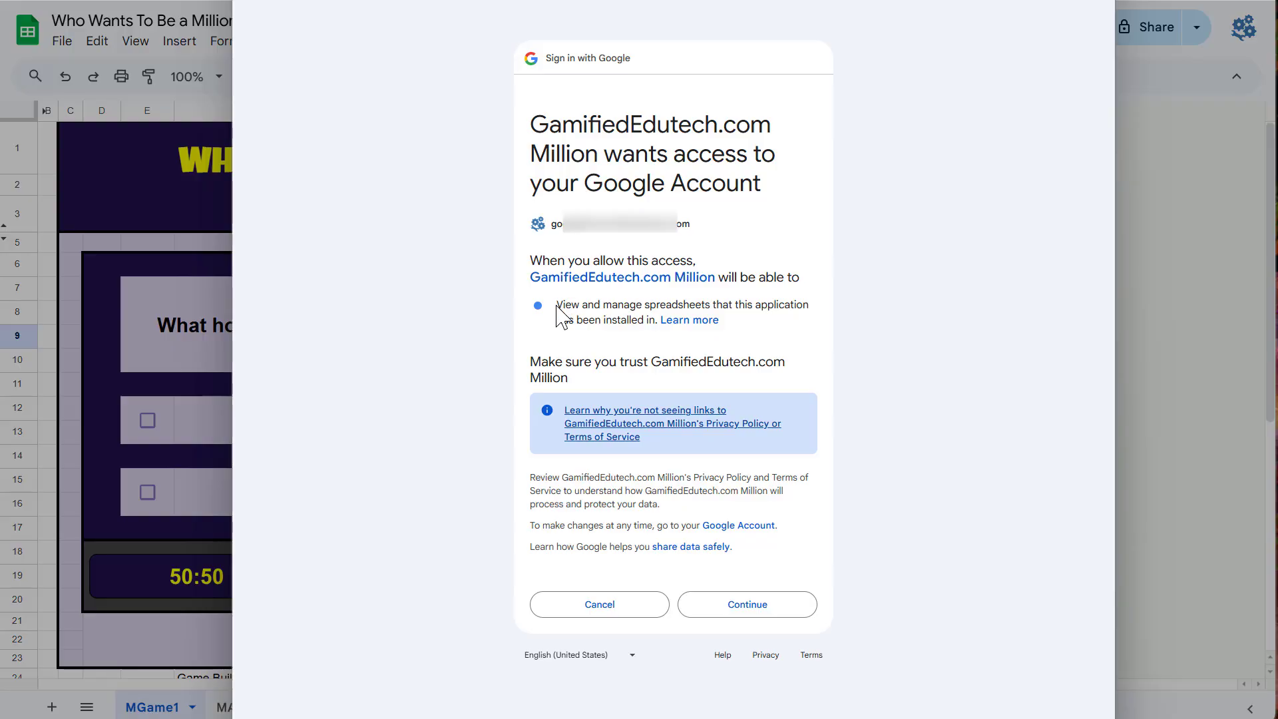
pyautogui.moveTo(556, 306); pyautogui.dragTo(787, 320)
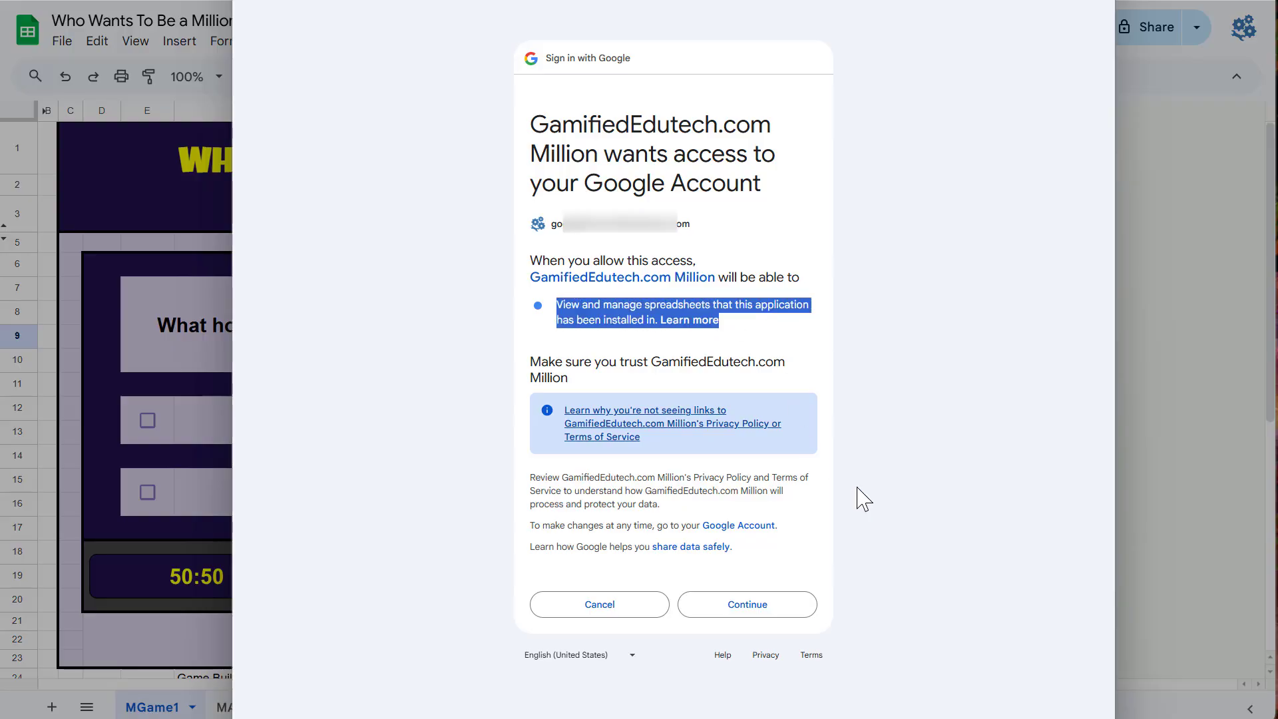
pyautogui.click(748, 606)
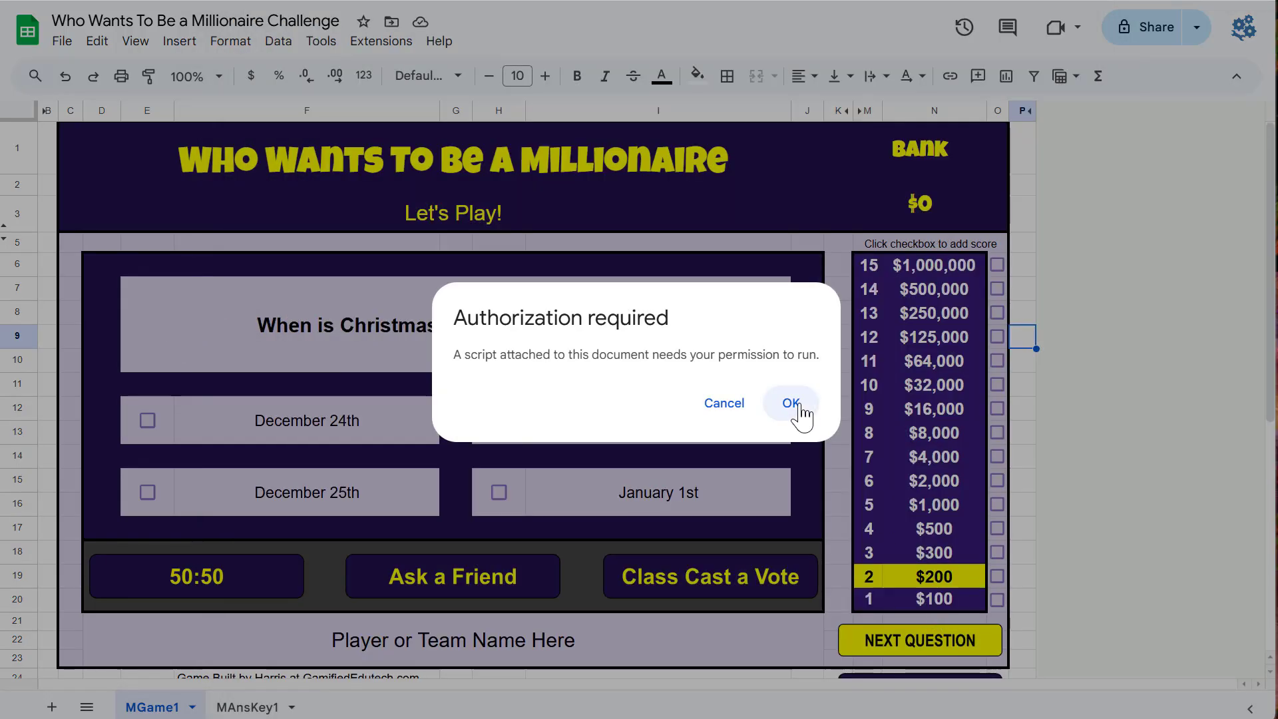
# Step: Dismiss the authorization prompt, advance to the next question and use the 50:50 lifeline
pyautogui.click(715, 413)
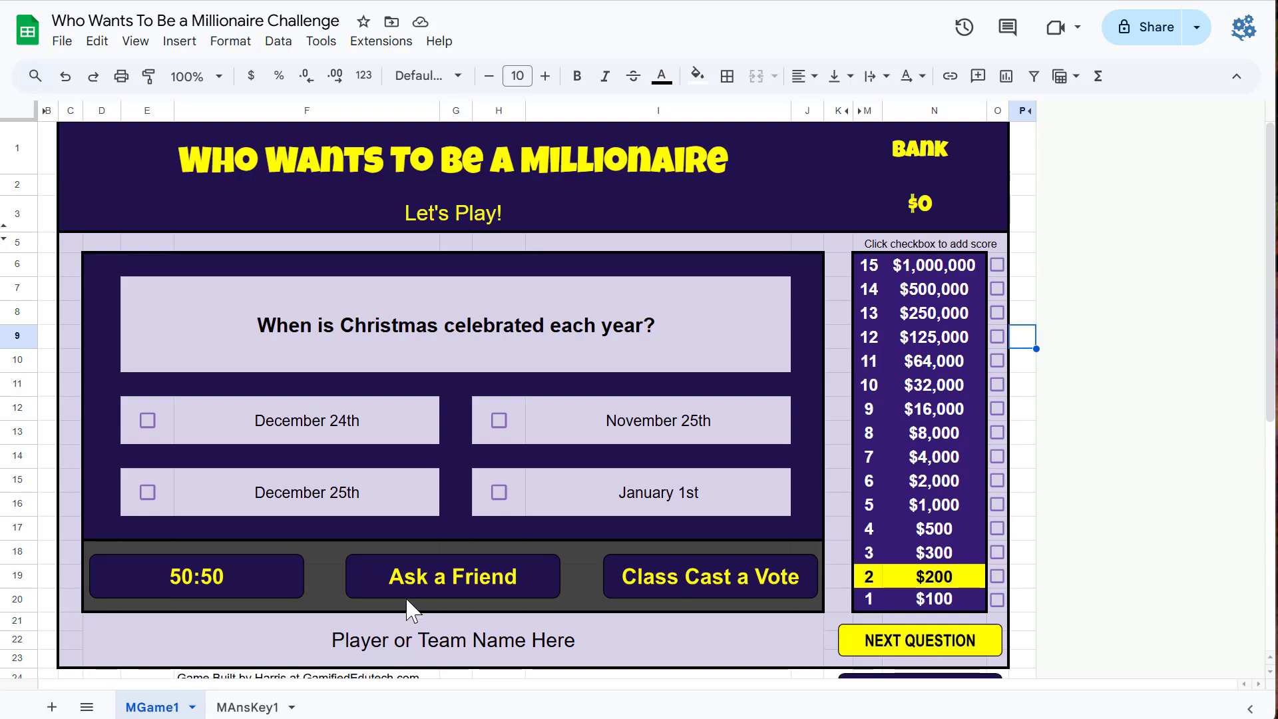
pyautogui.click(971, 645)
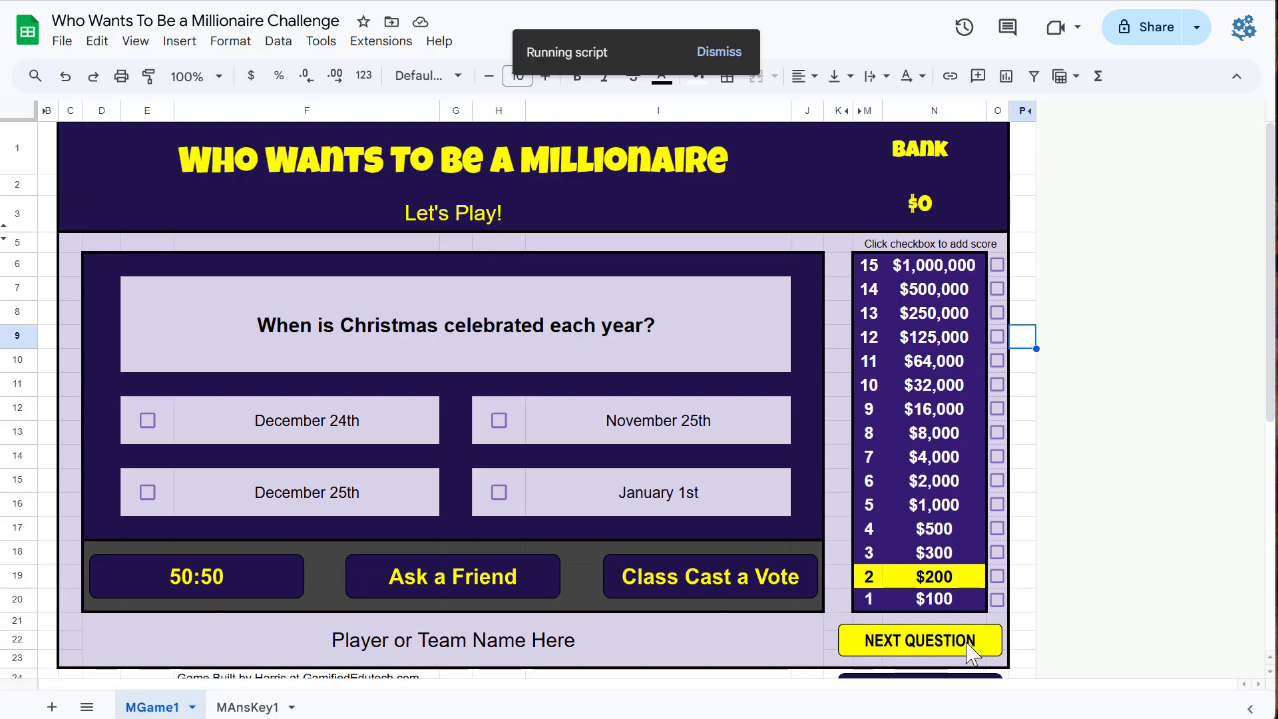
pyautogui.click(242, 578)
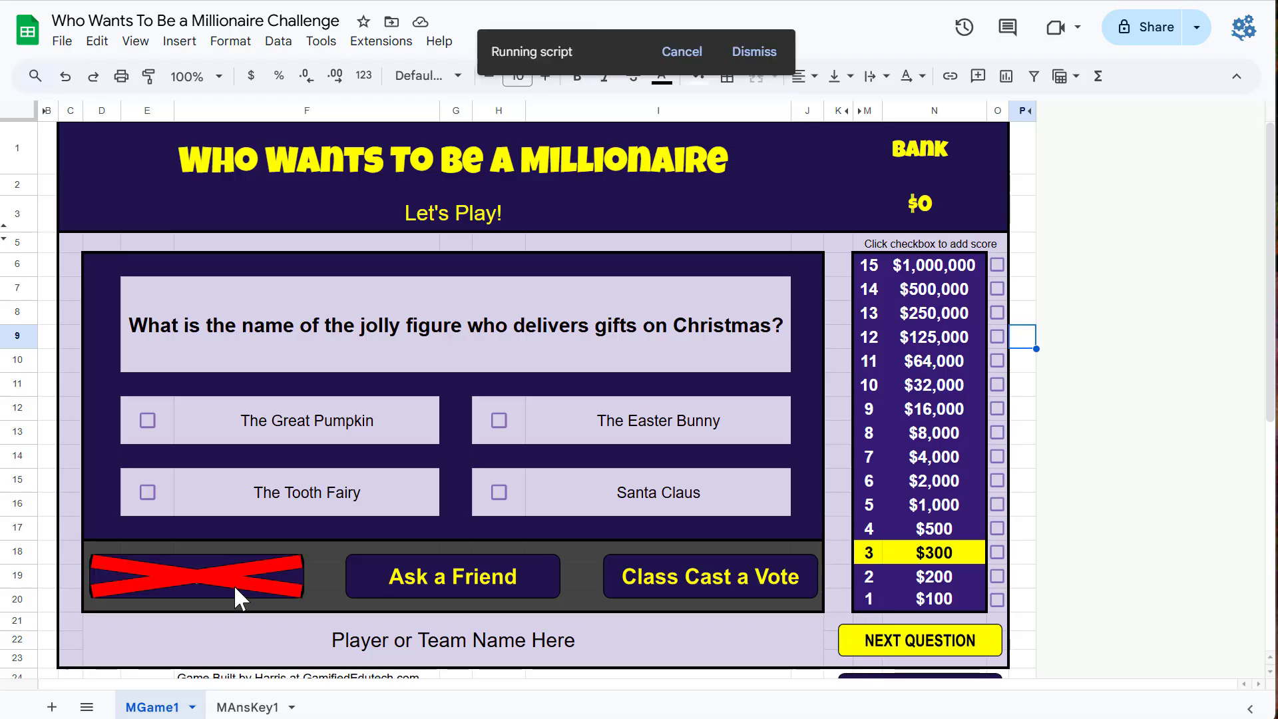
# Step: Reset the game and mark Easter, Halloween, Thanksgiving and Christmas on the holiday question
pyautogui.scroll(-4, 825, 539)
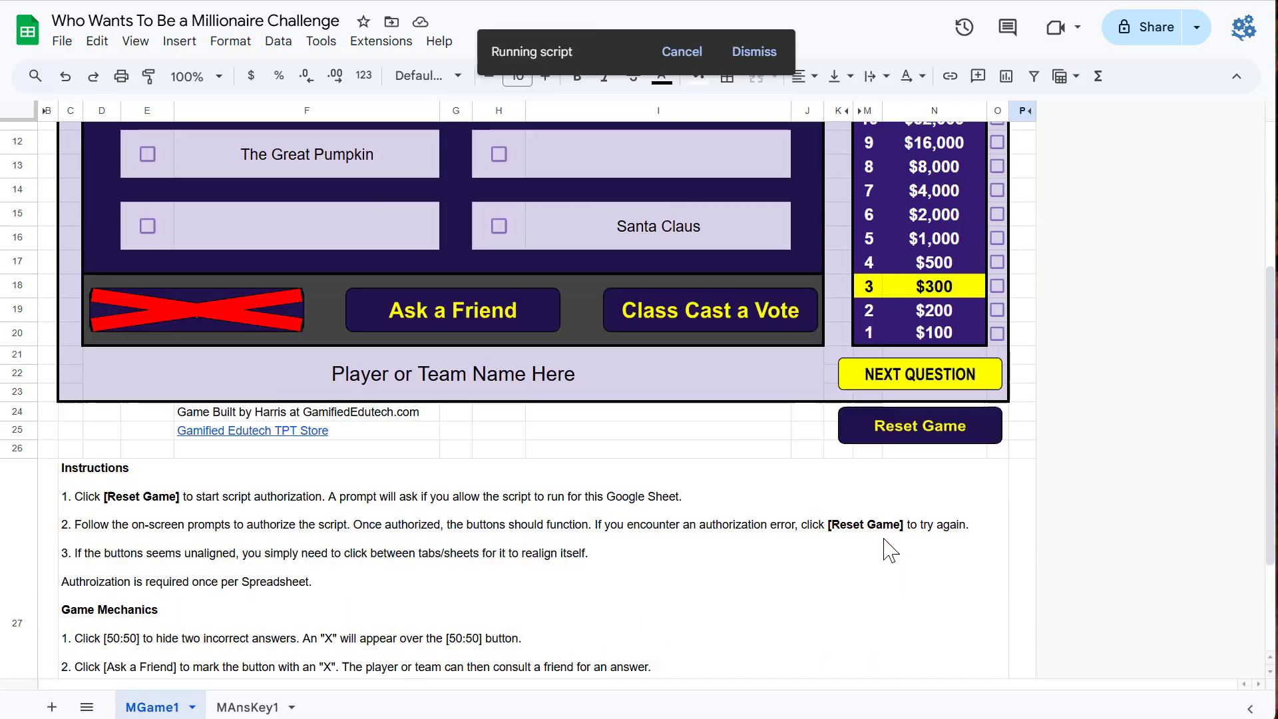
pyautogui.click(921, 432)
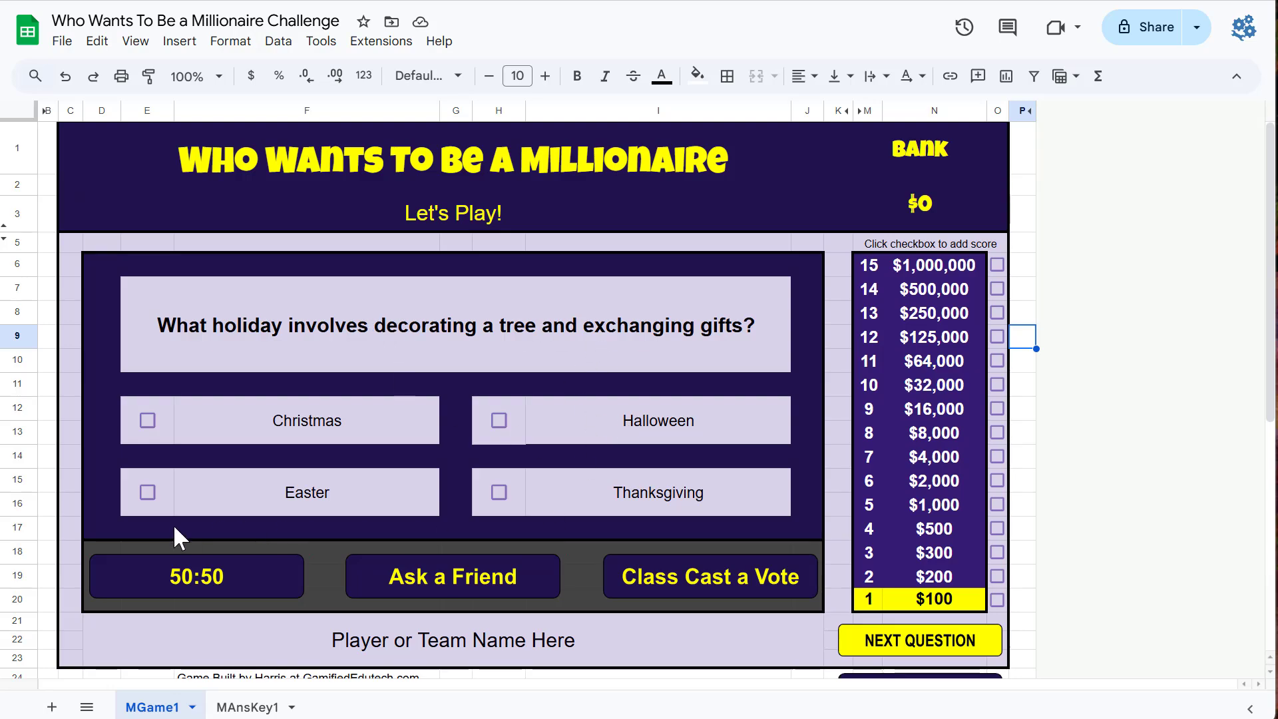
pyautogui.click(147, 492)
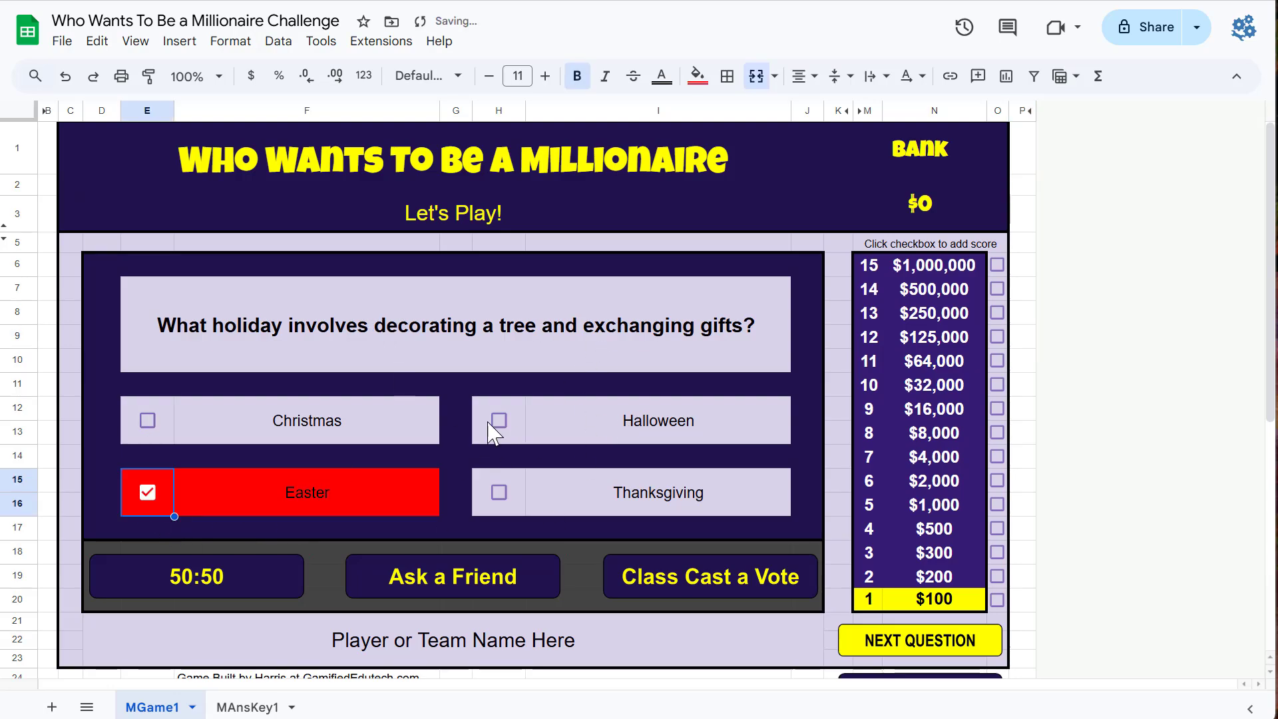
pyautogui.click(499, 420)
pyautogui.click(498, 492)
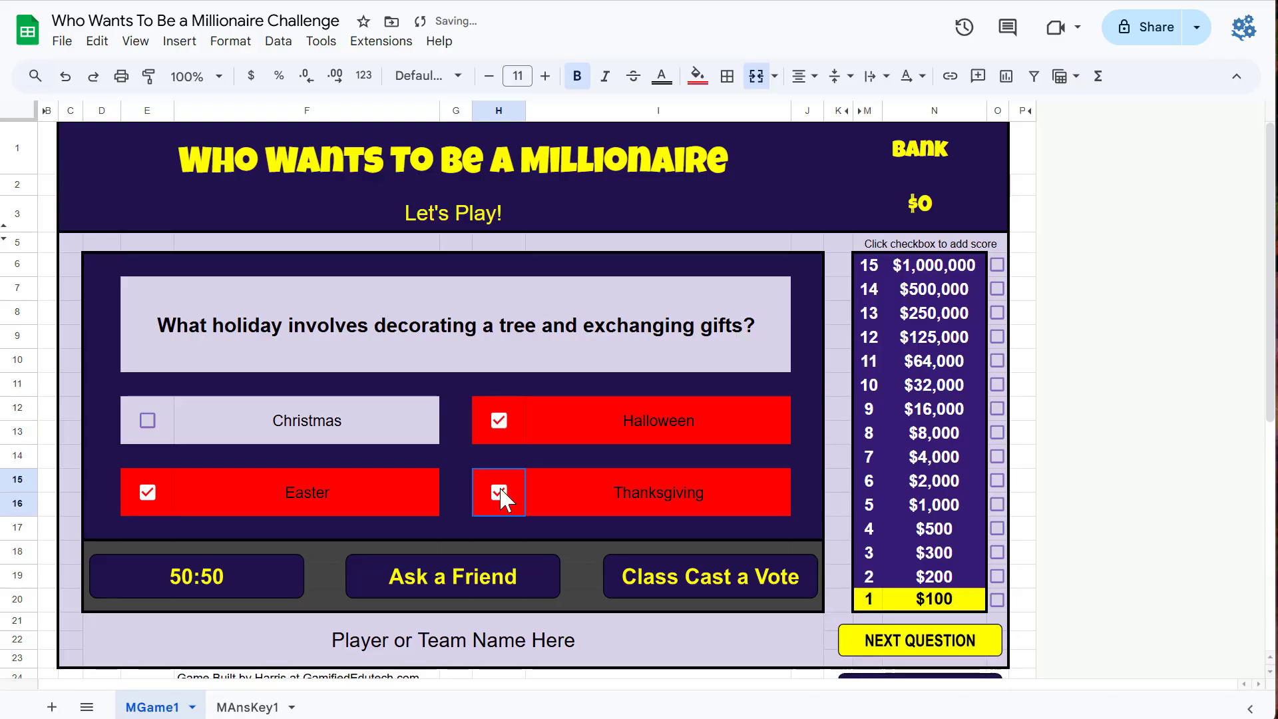
pyautogui.click(148, 420)
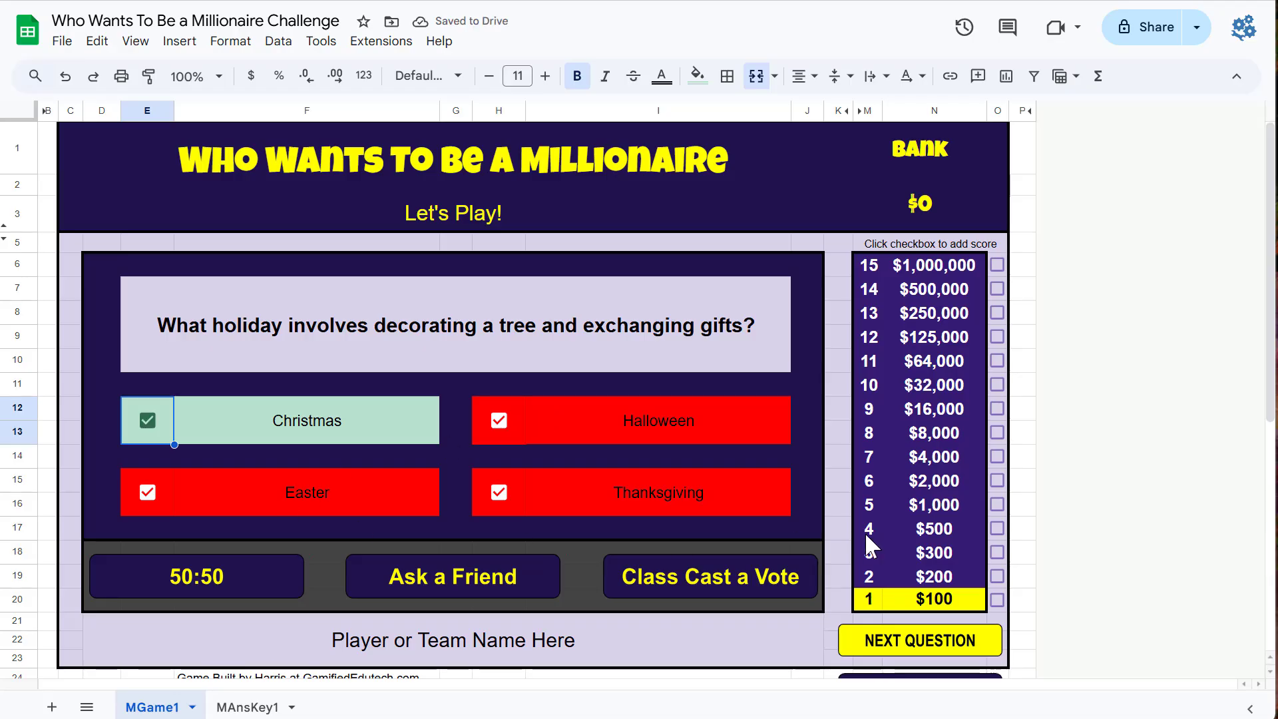
# Step: Tick the $100 score box, go to the next question, and mark December 25th and January 1st
pyautogui.click(996, 600)
pyautogui.click(933, 637)
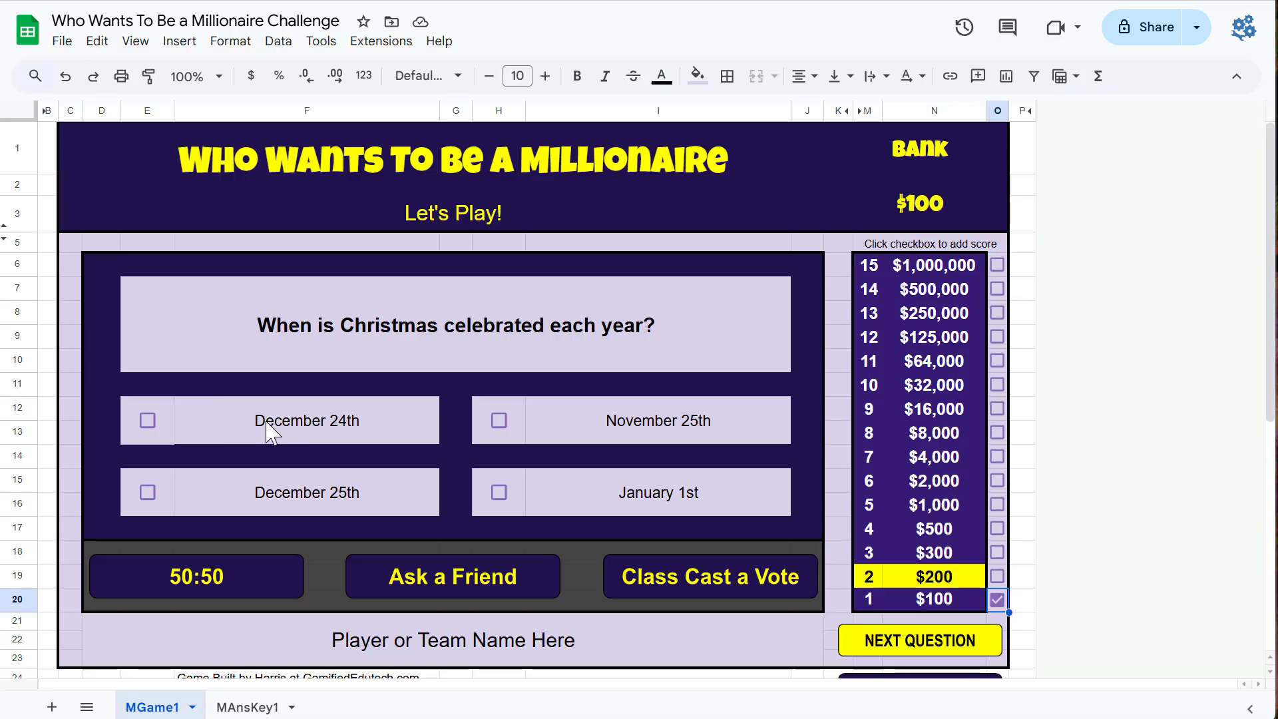
pyautogui.click(150, 494)
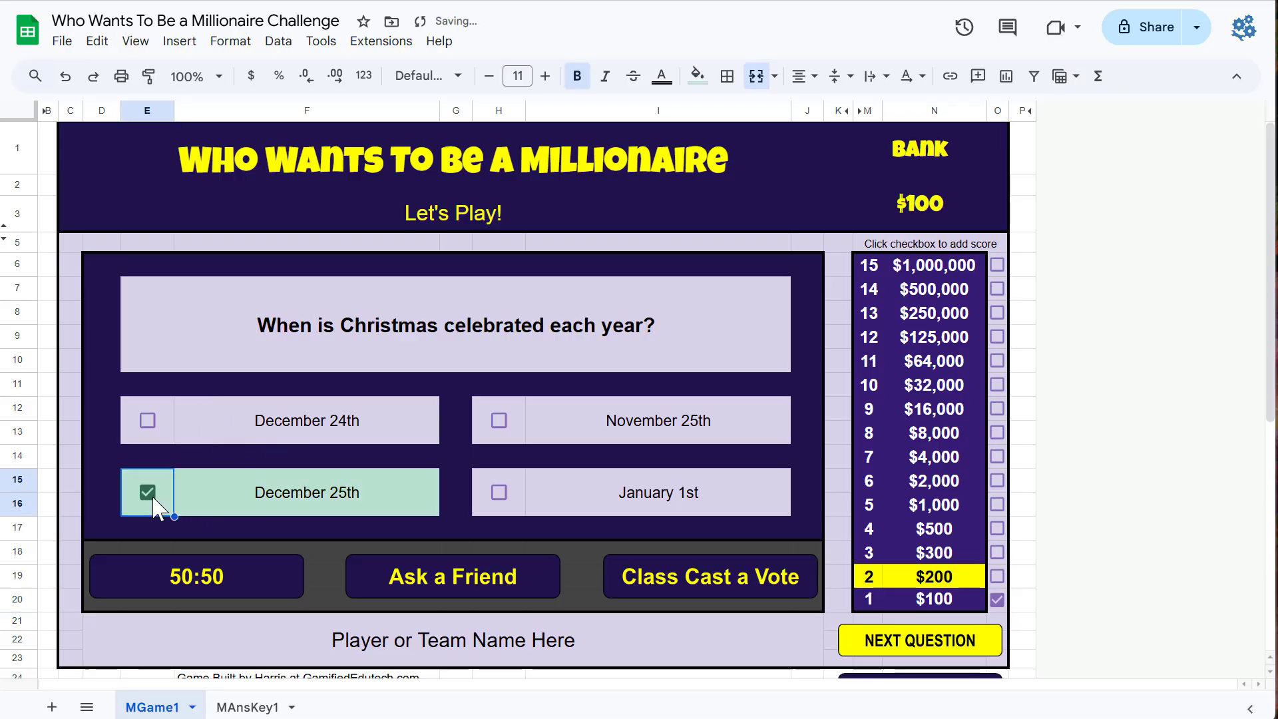
pyautogui.click(499, 492)
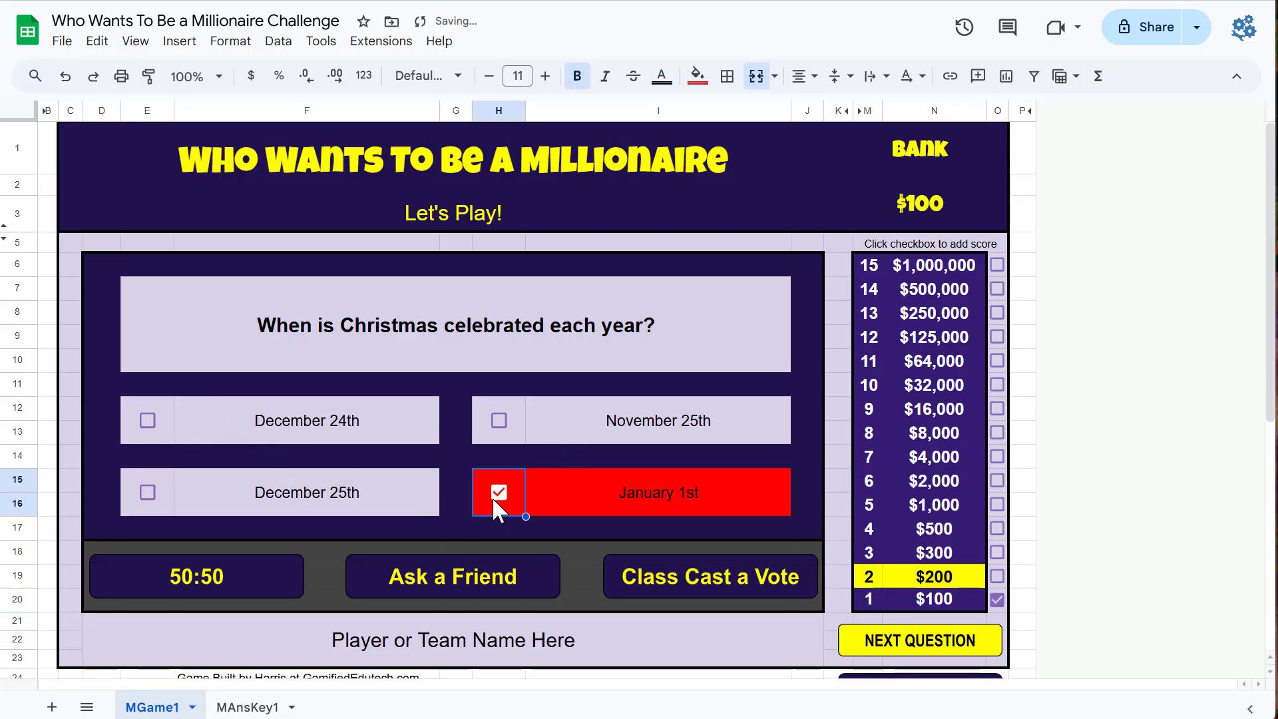
# Step: Clear the January 1st and November 25th answers and use the 50:50 lifeline on the Christmas question
pyautogui.click(495, 498)
pyautogui.click(505, 434)
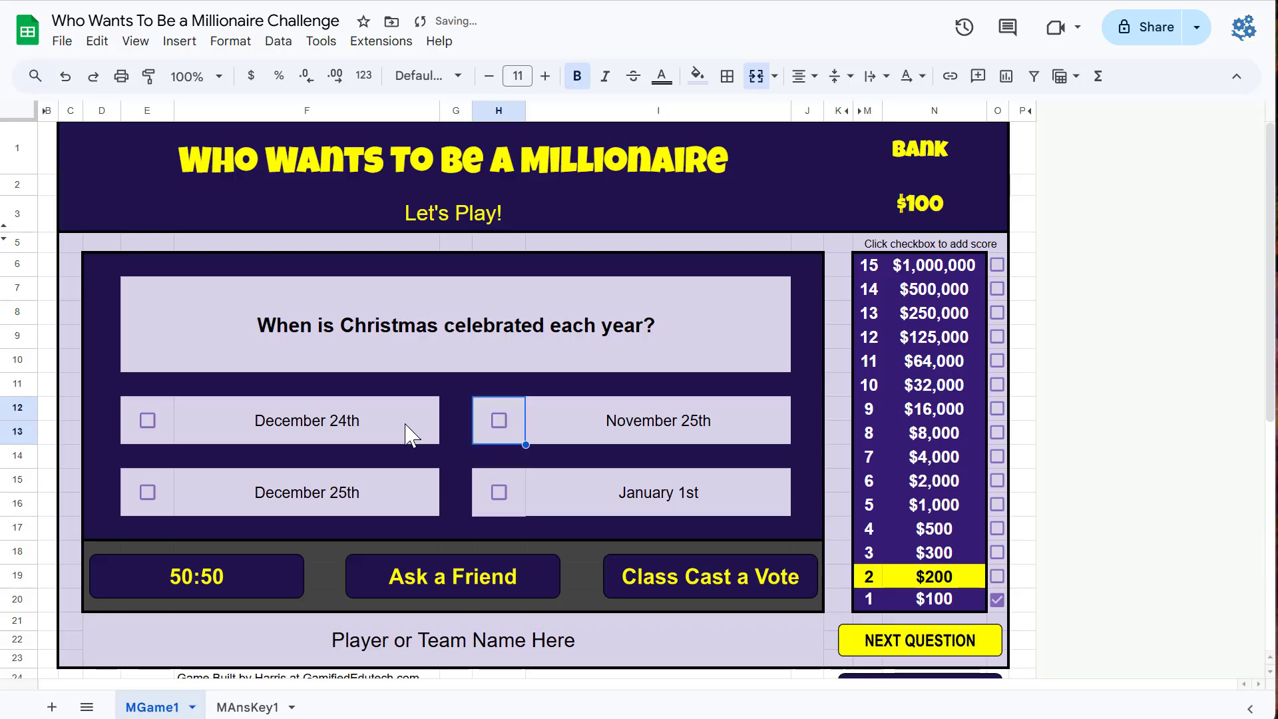
pyautogui.click(500, 426)
pyautogui.click(192, 592)
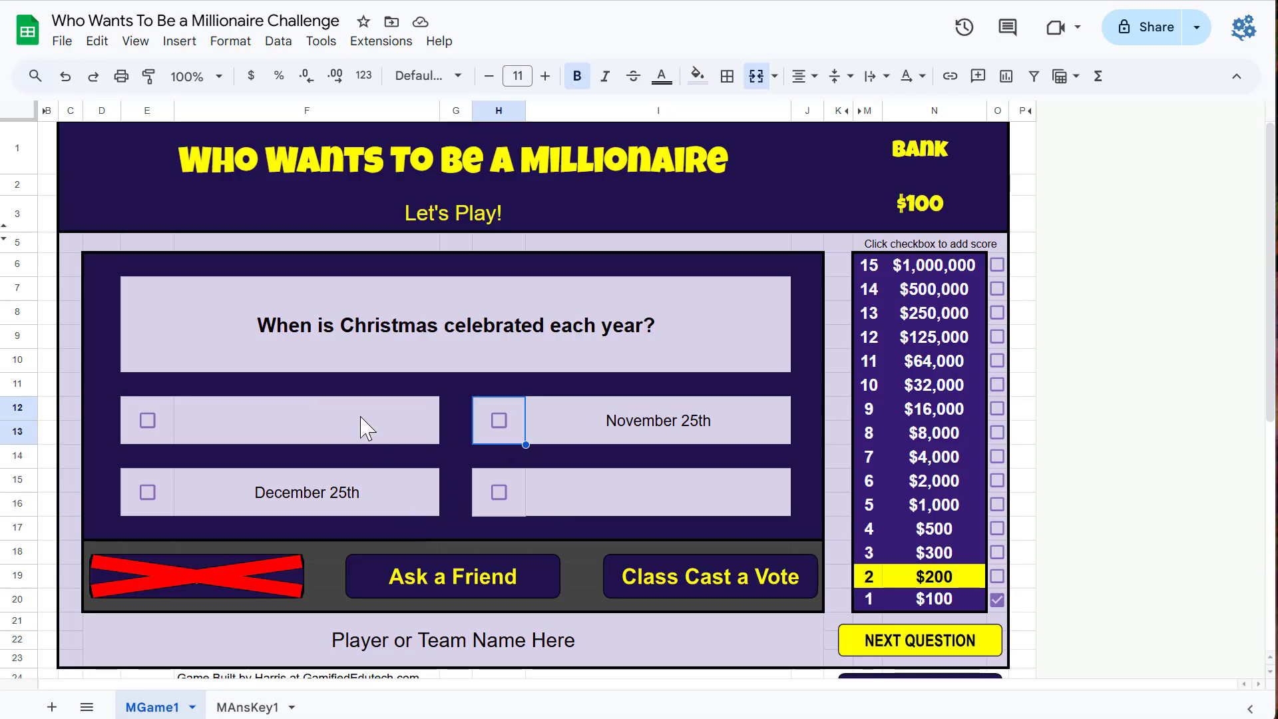
# Step: Mark December 25th, tick the $200 score box and advance to the next question
pyautogui.click(148, 493)
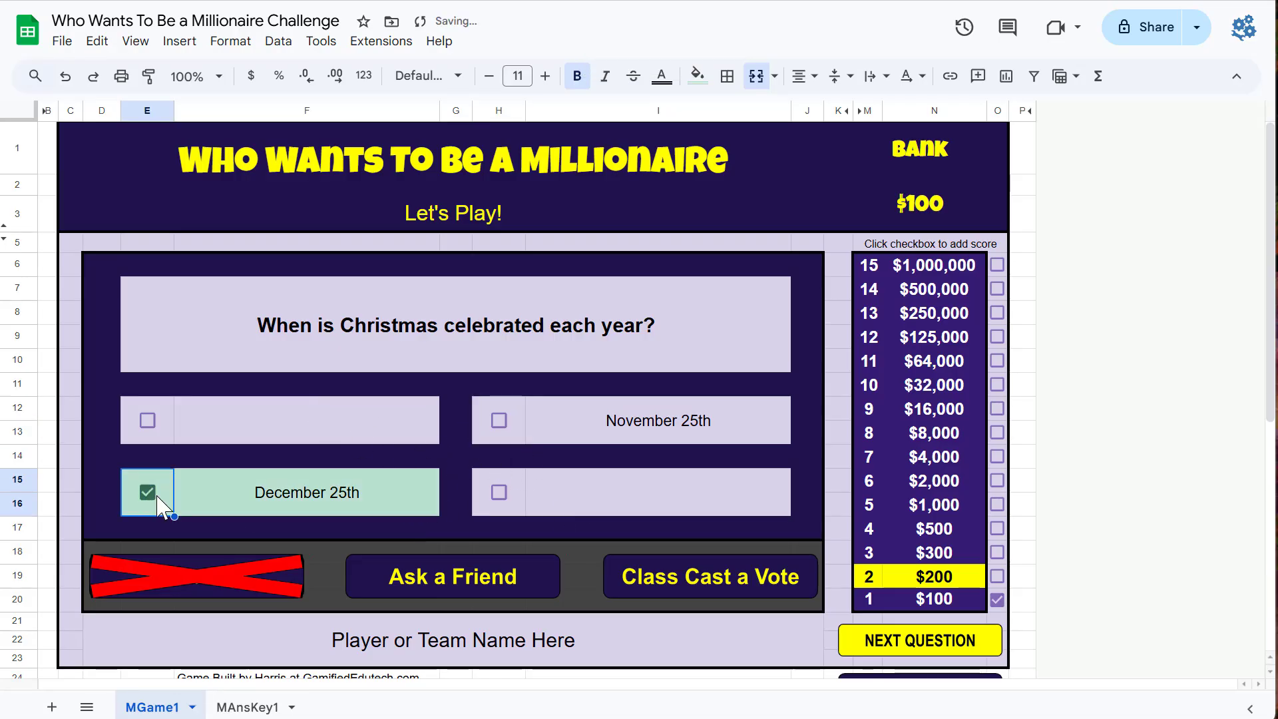
pyautogui.click(996, 576)
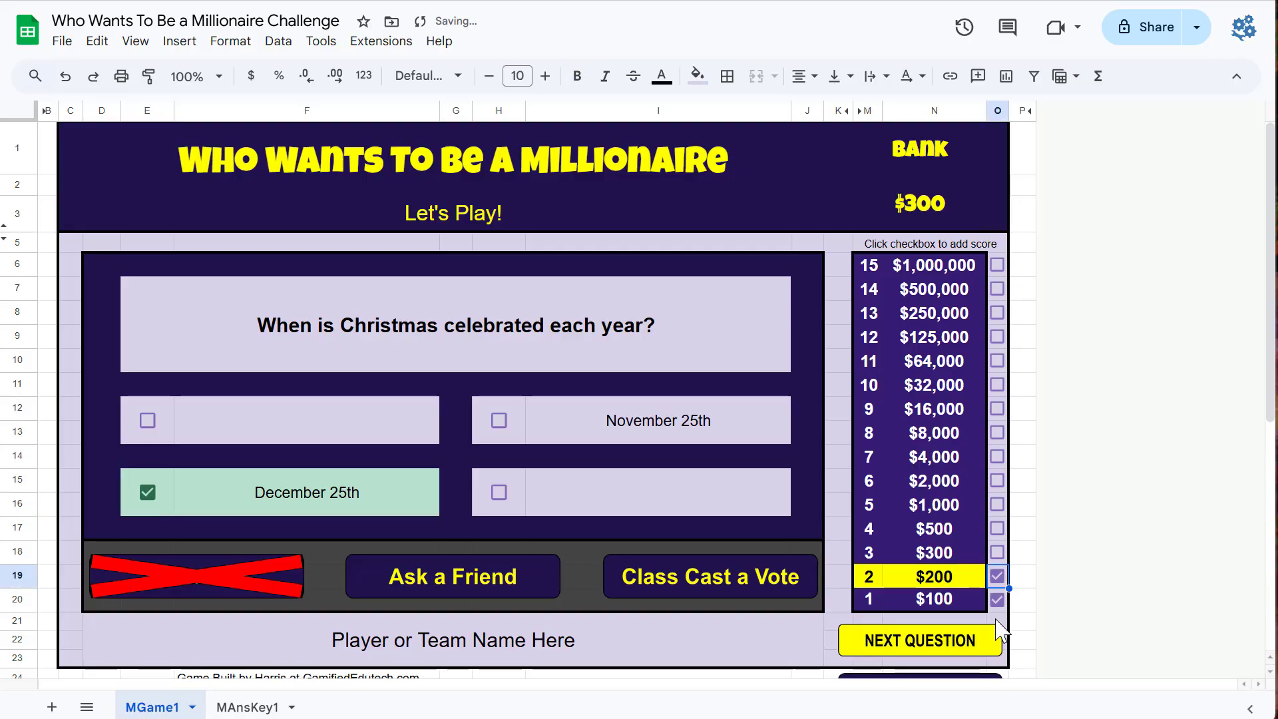
pyautogui.click(944, 640)
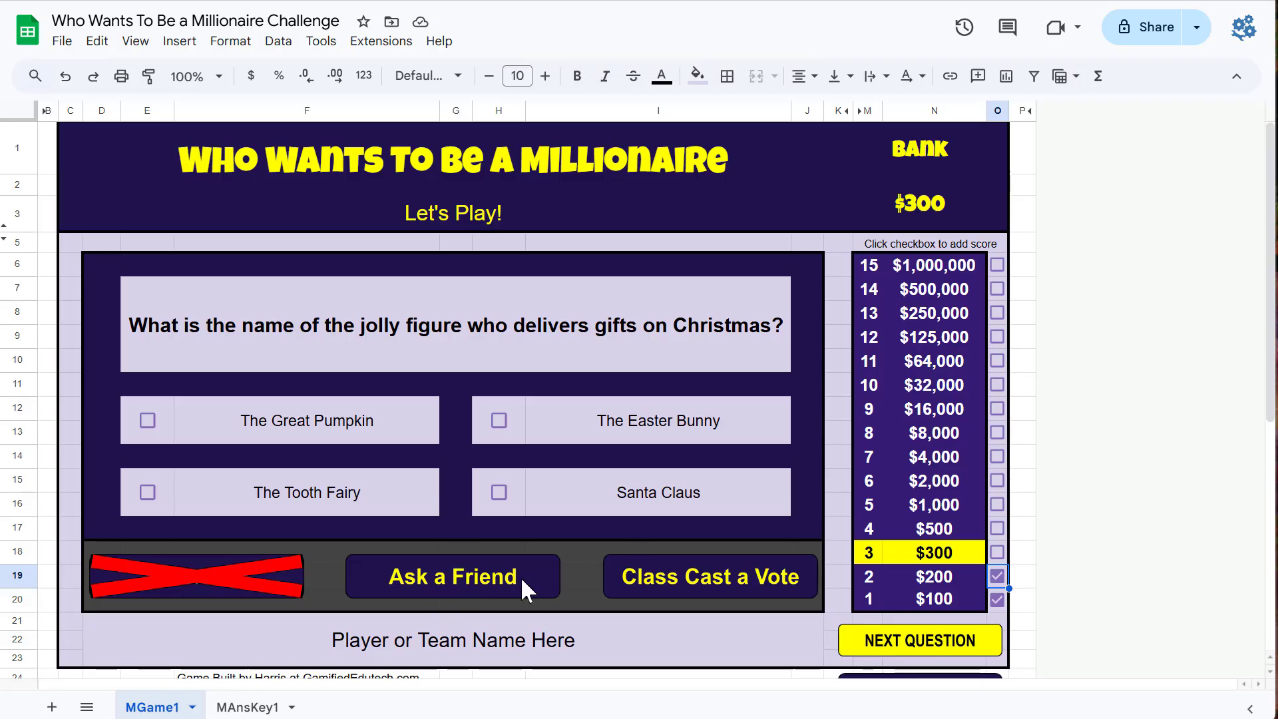
# Step: Use the Ask a Friend lifeline, mark Santa Claus and tick the $300 score box
pyautogui.click(520, 576)
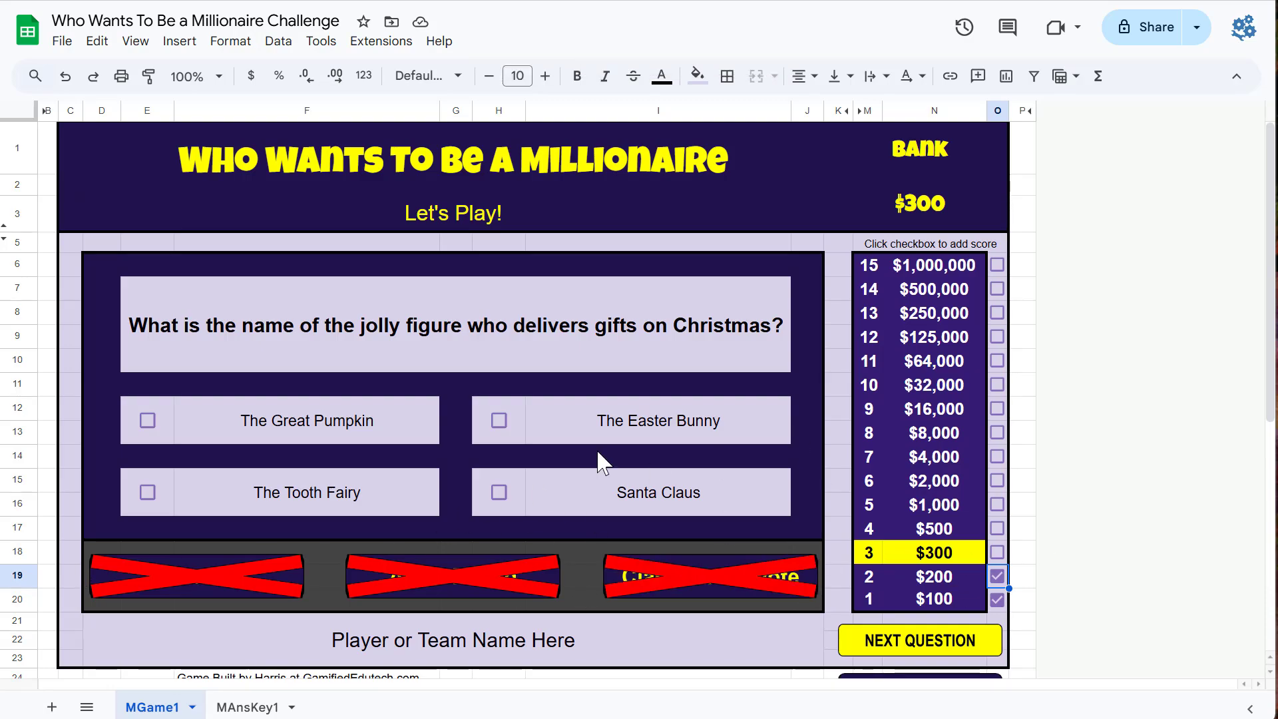
pyautogui.click(490, 494)
pyautogui.click(493, 493)
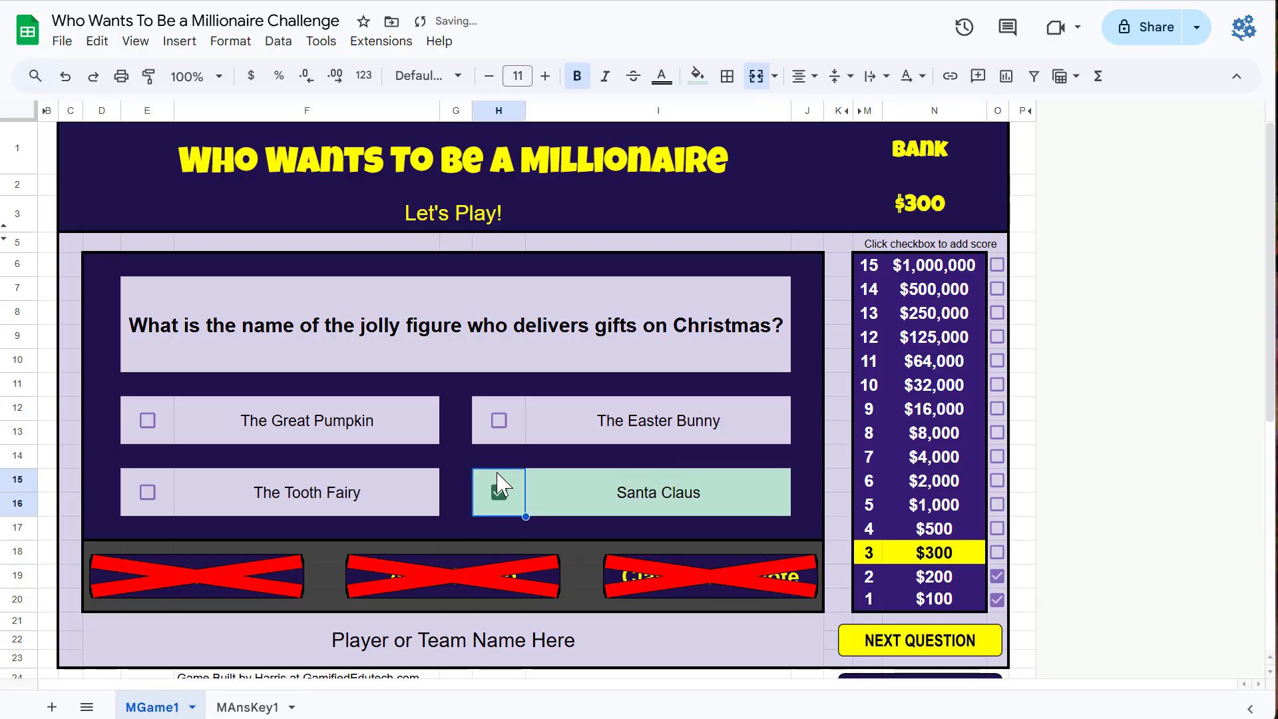
pyautogui.click(996, 551)
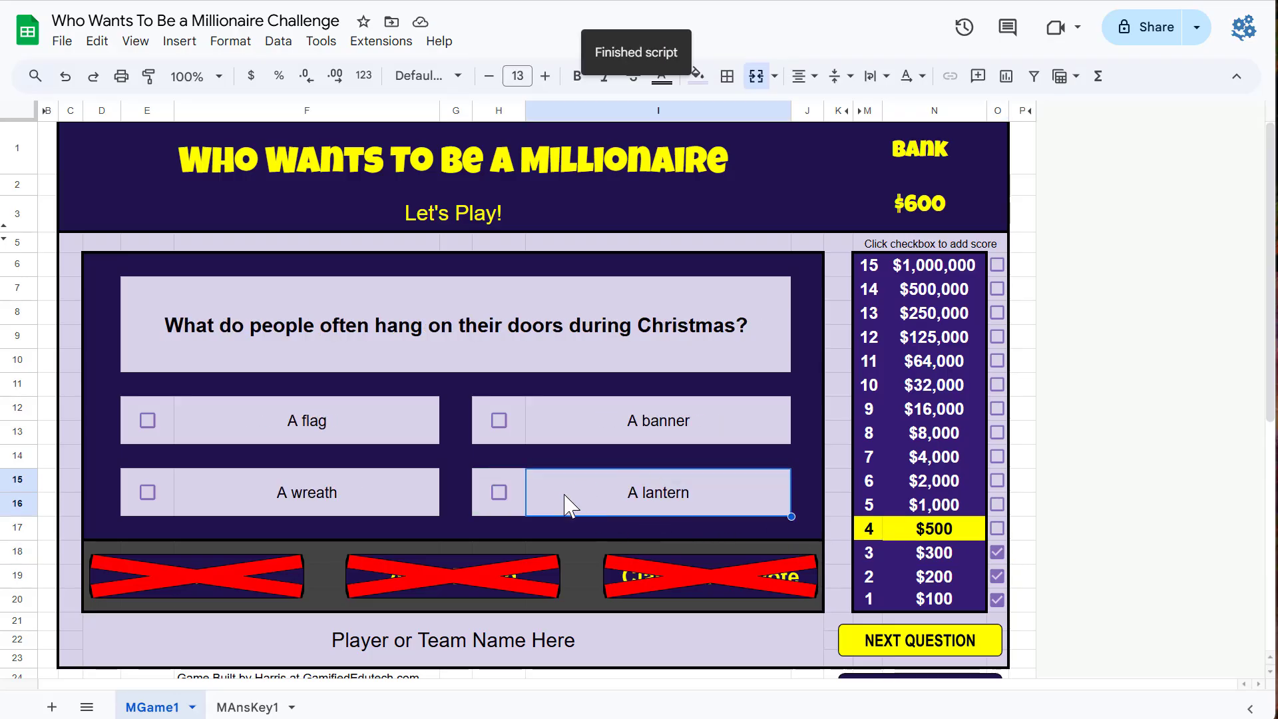
# Step: Mark A lantern, A banner and A wreath, tick the $500 score box and advance to the next question
pyautogui.click(499, 492)
pyautogui.click(499, 421)
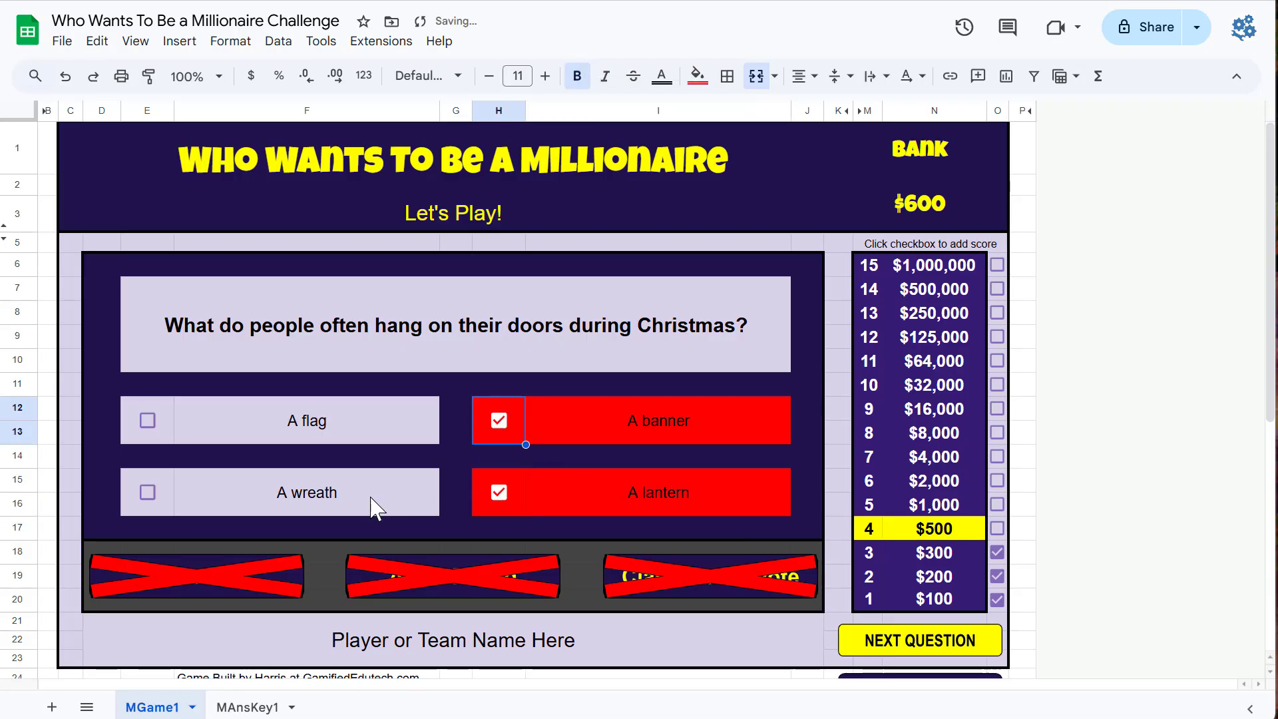
pyautogui.click(148, 493)
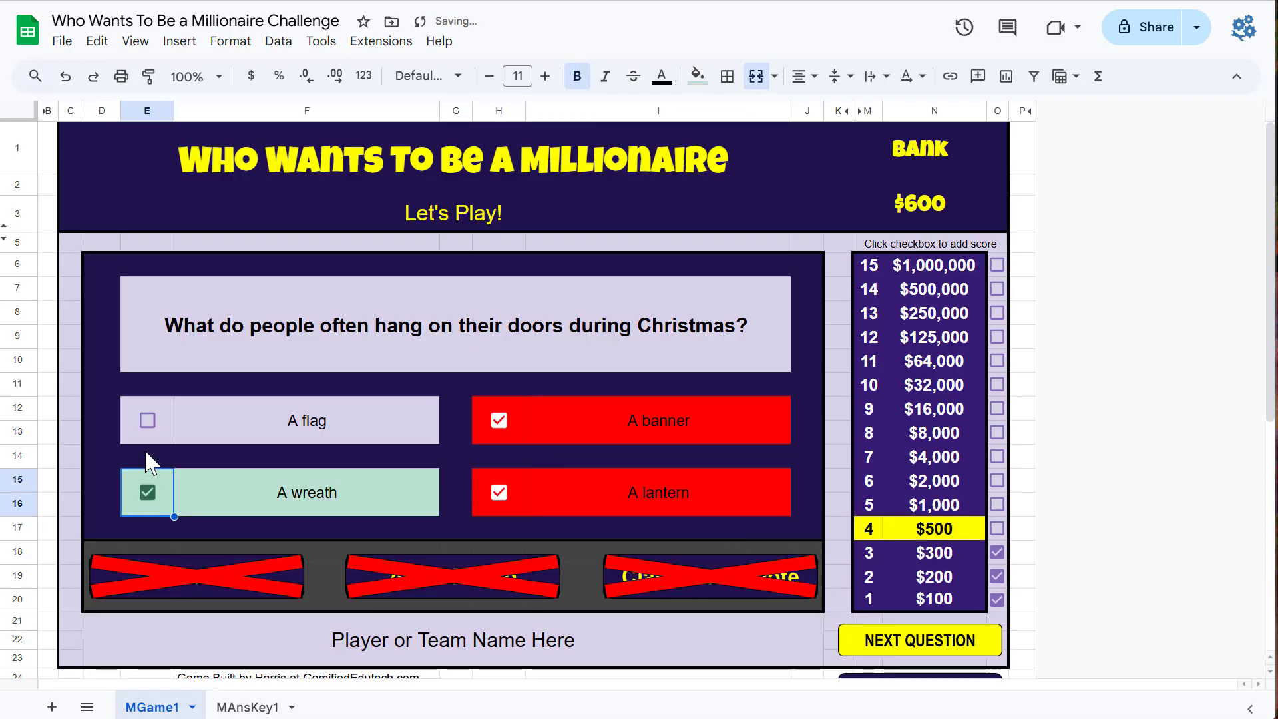
pyautogui.click(997, 529)
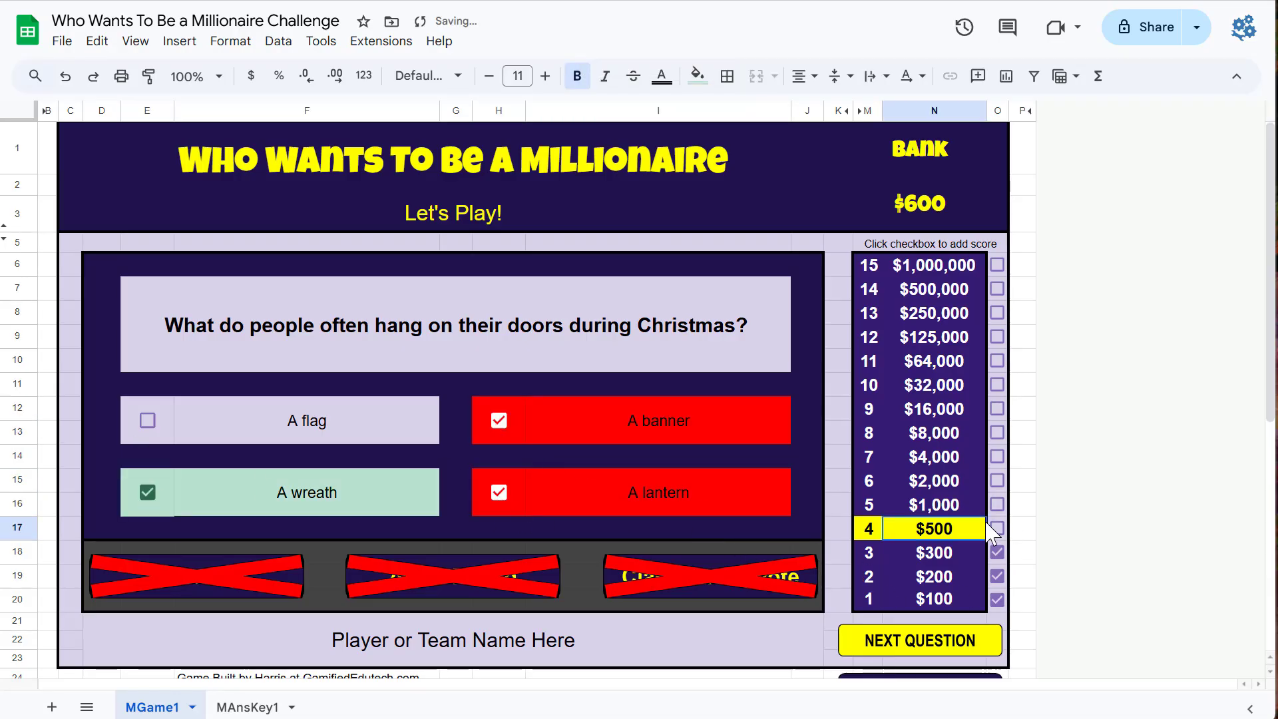
pyautogui.click(922, 643)
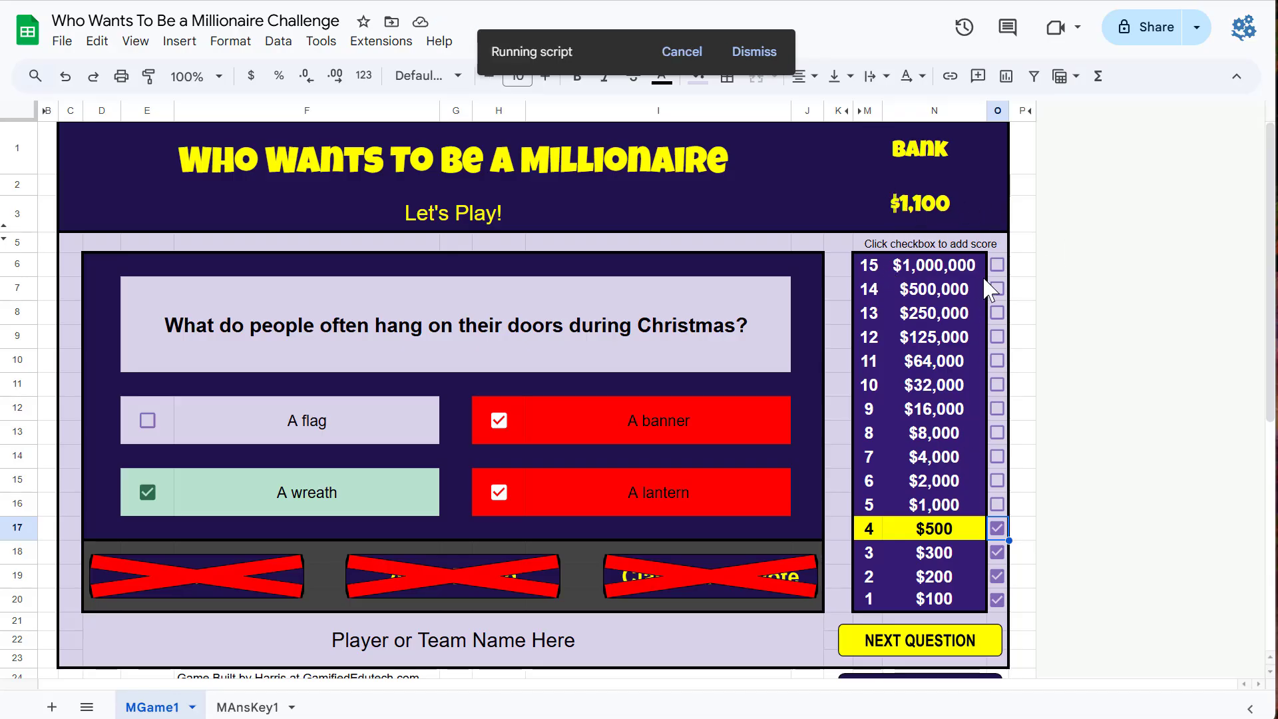
pyautogui.click(941, 655)
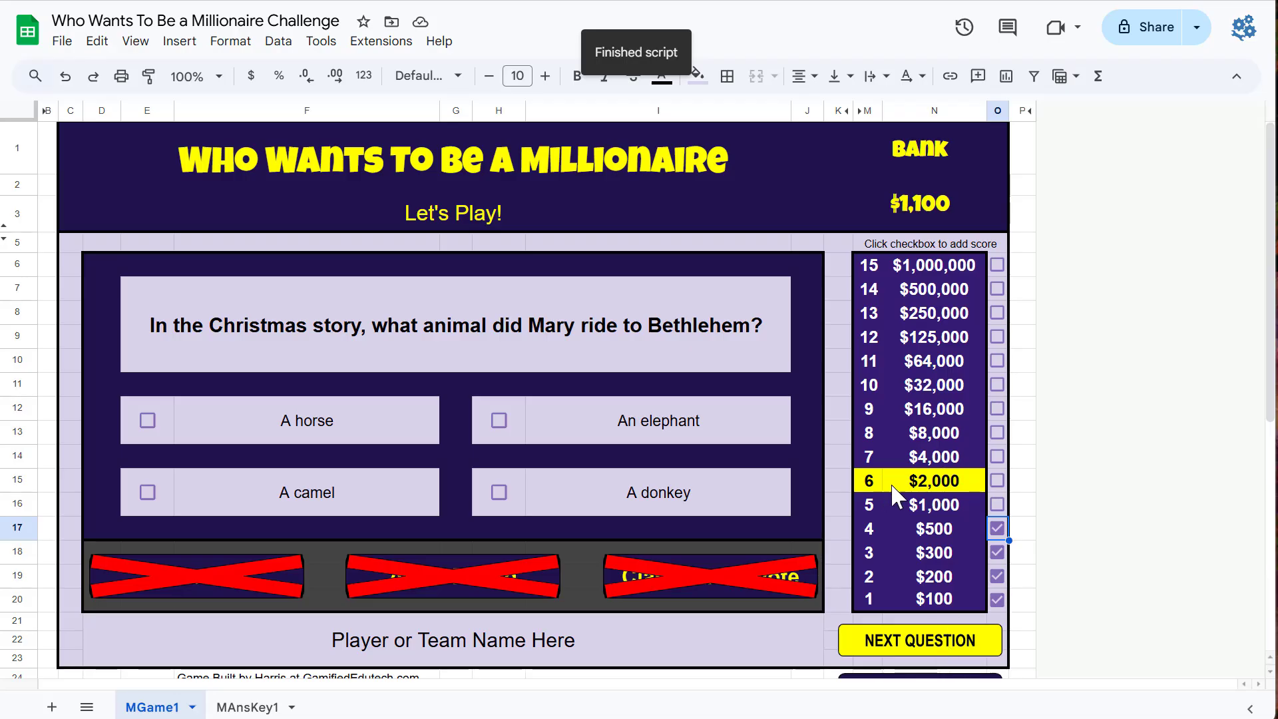
# Step: Tick the $2,000 score box, mark An elephant, A camel and A donkey, and go to the next question
pyautogui.click(996, 480)
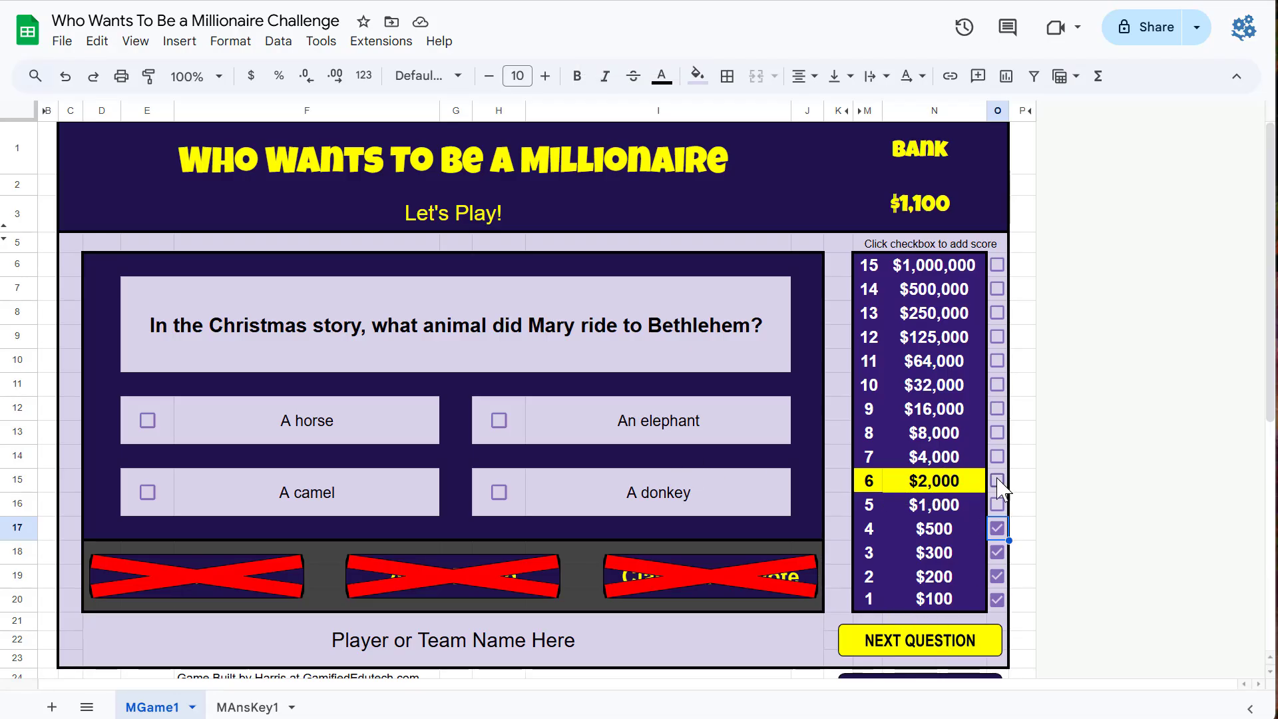
pyautogui.click(499, 420)
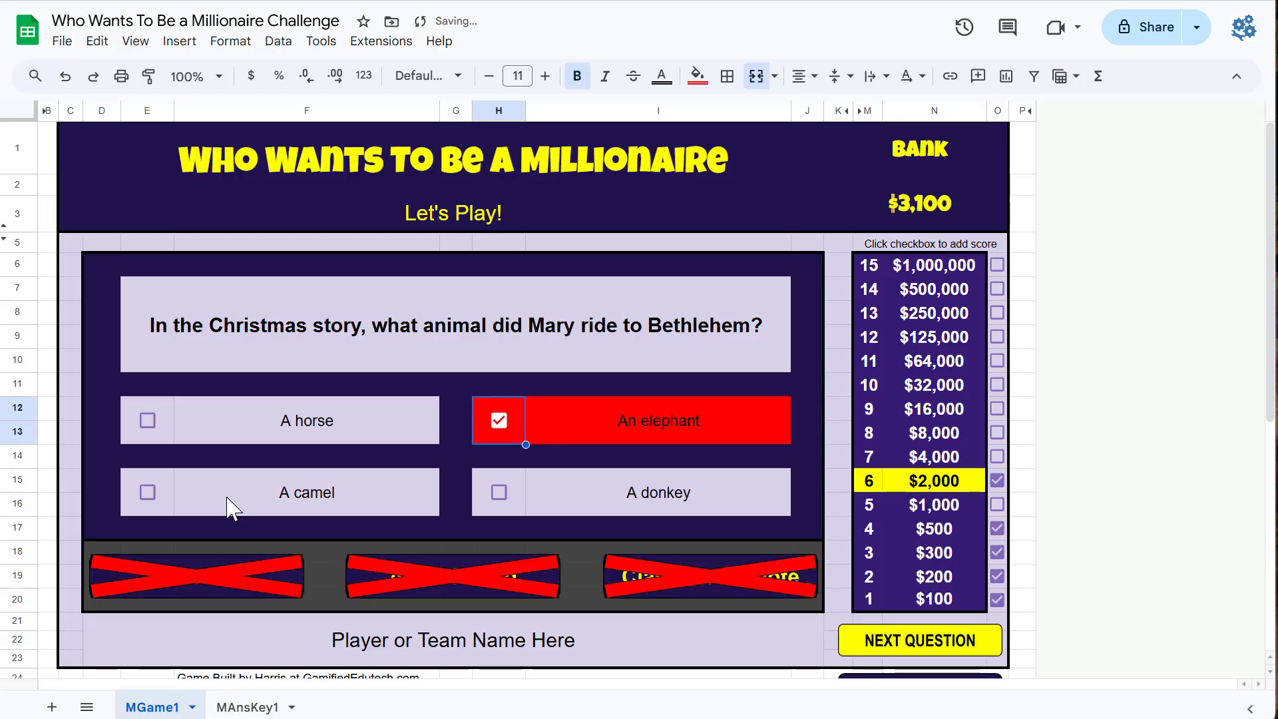
pyautogui.click(161, 486)
pyautogui.click(147, 492)
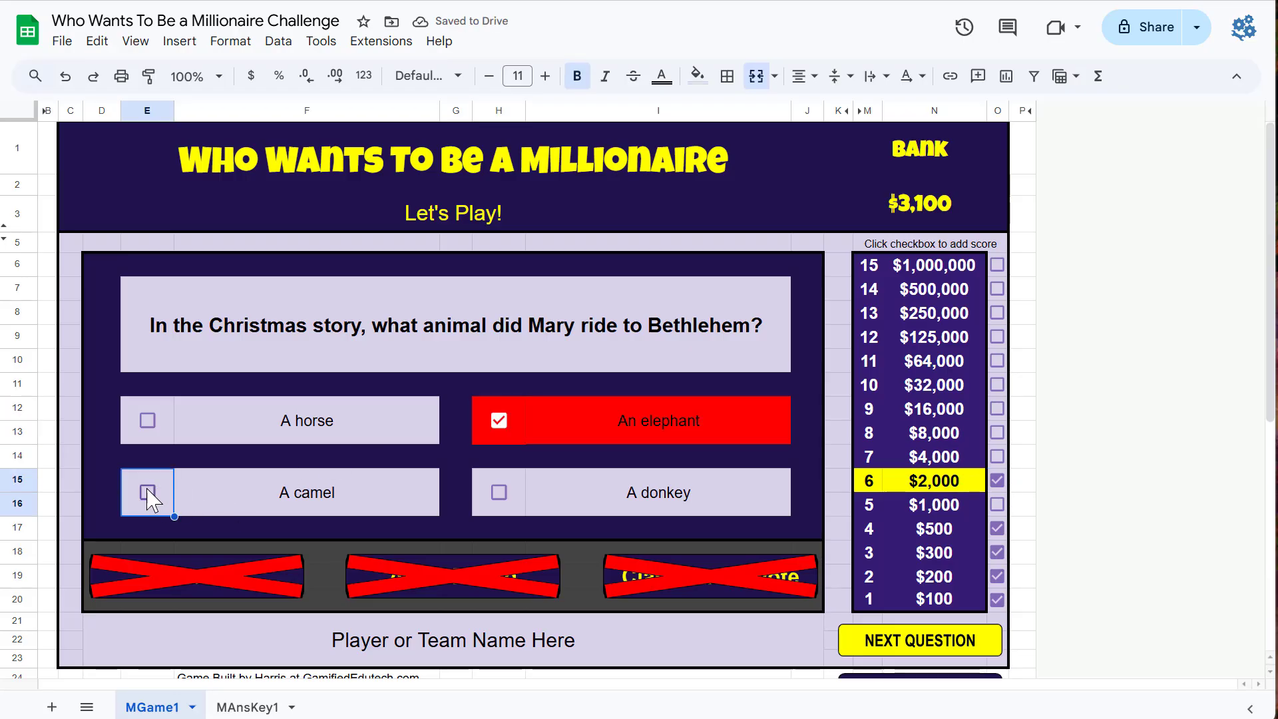
pyautogui.click(499, 493)
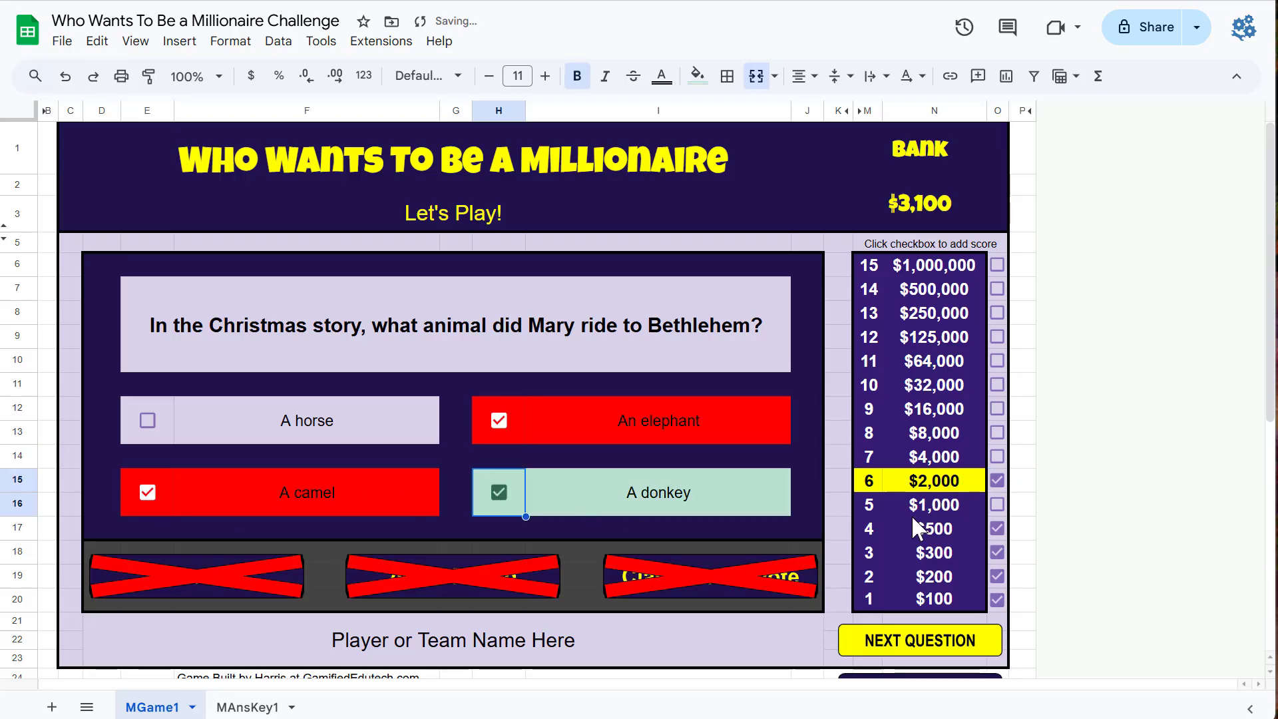
pyautogui.click(948, 641)
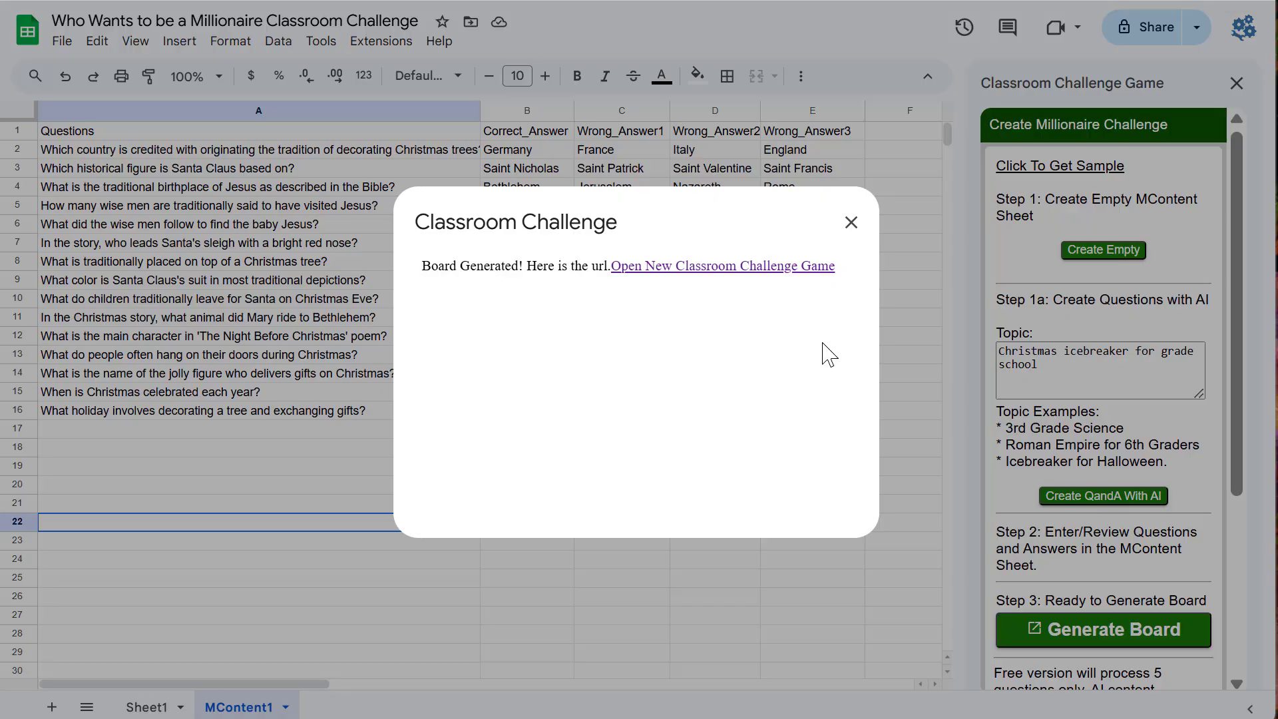
# Step: Close the board-generated dialog over the MContent1 question sheet
pyautogui.click(850, 222)
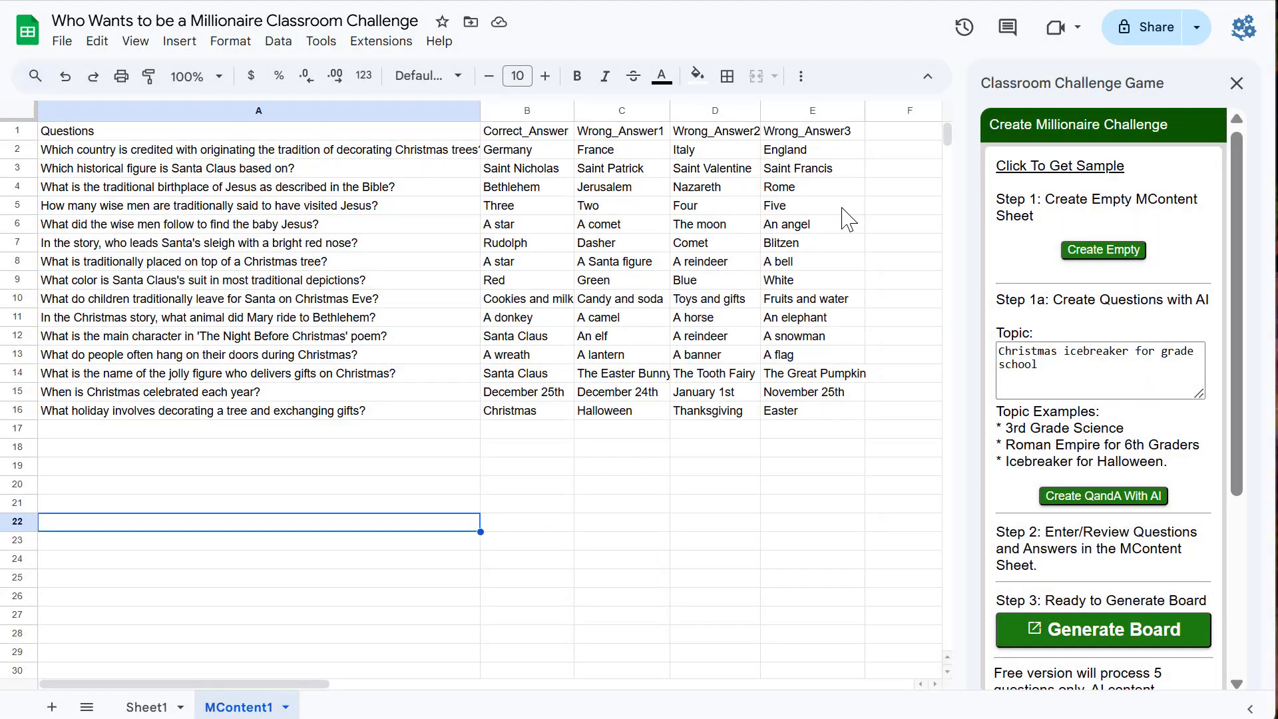
pyautogui.click(381, 358)
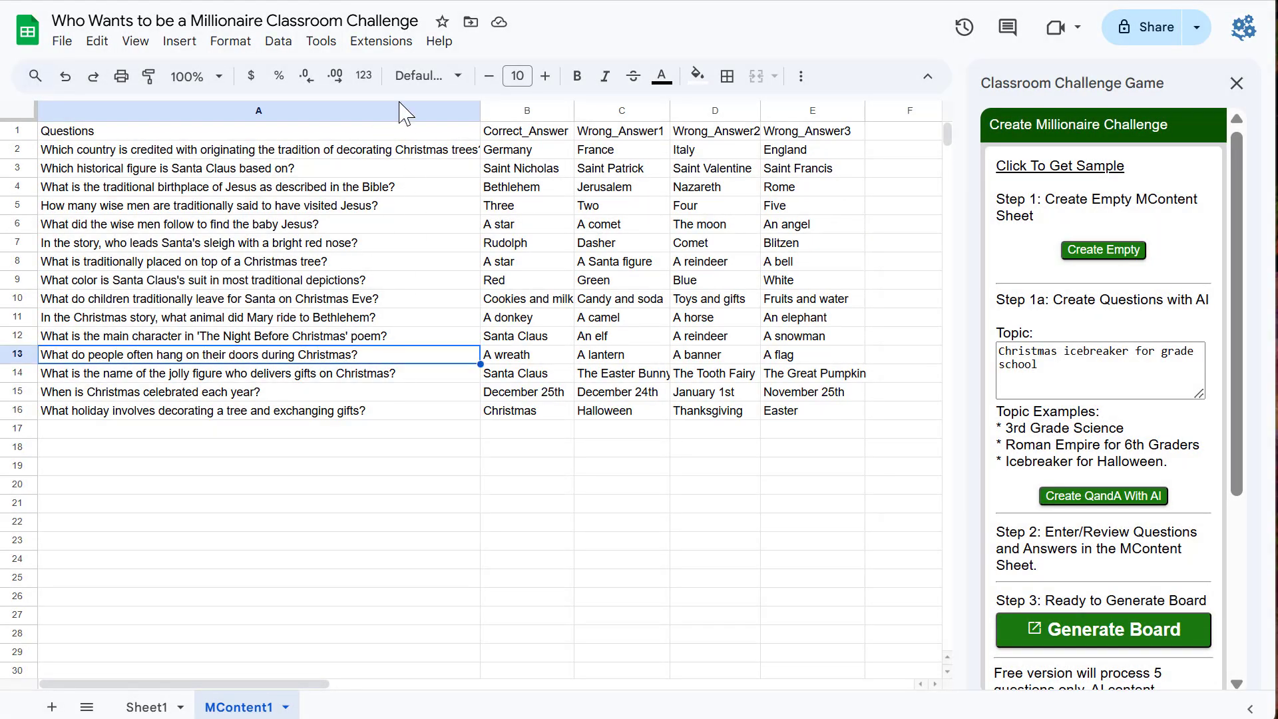
# Step: Open the add-on marketplace and search for Classroom Challenge Game
pyautogui.click(377, 45)
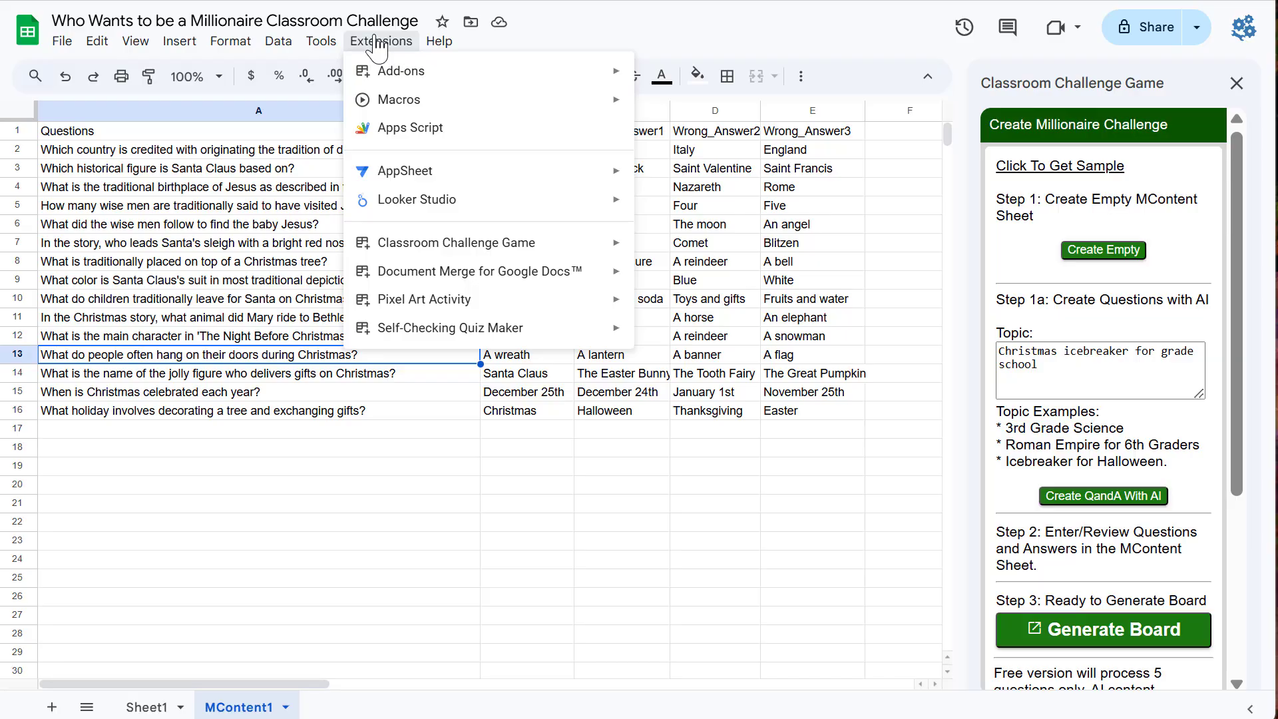
pyautogui.moveTo(386, 79)
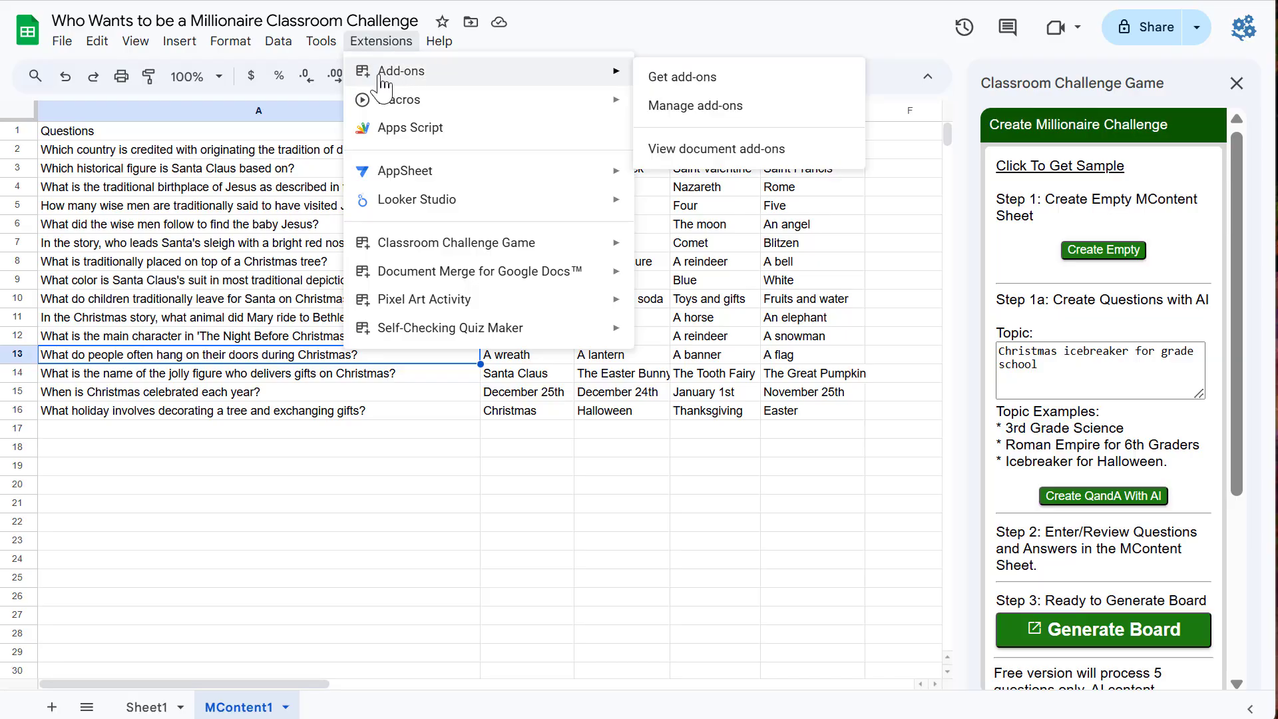
pyautogui.click(712, 82)
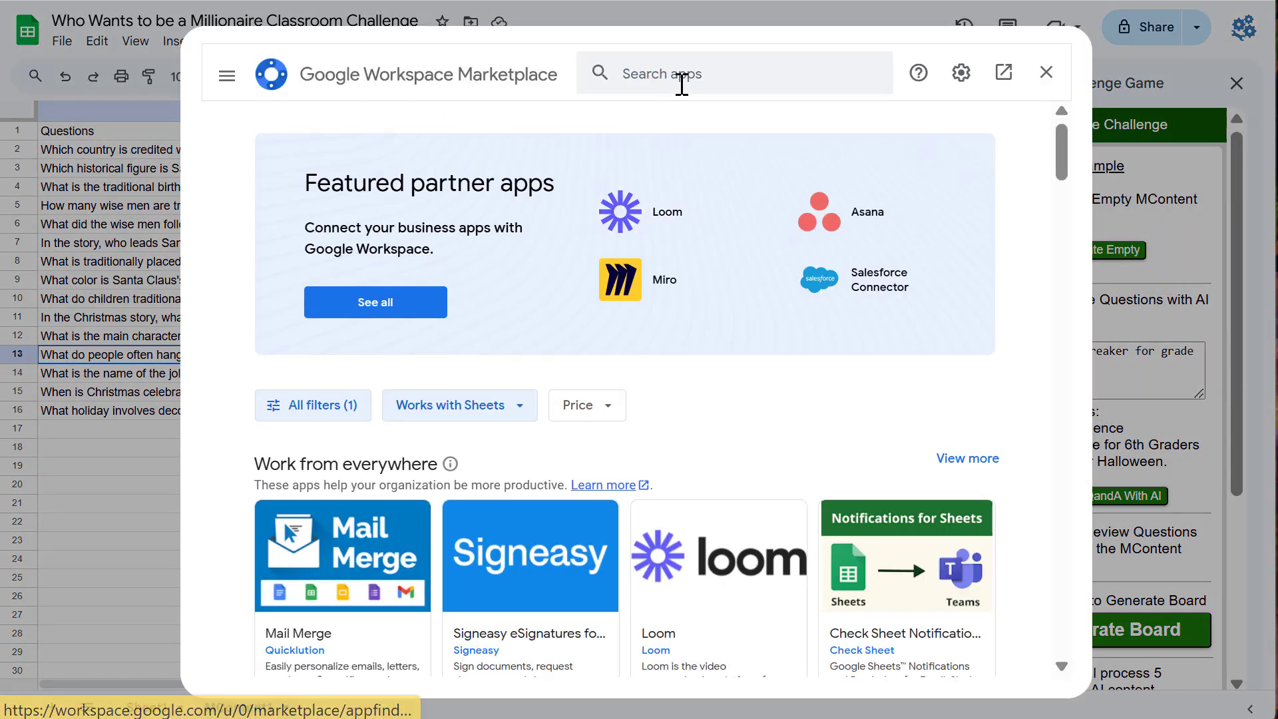
pyautogui.click(682, 81)
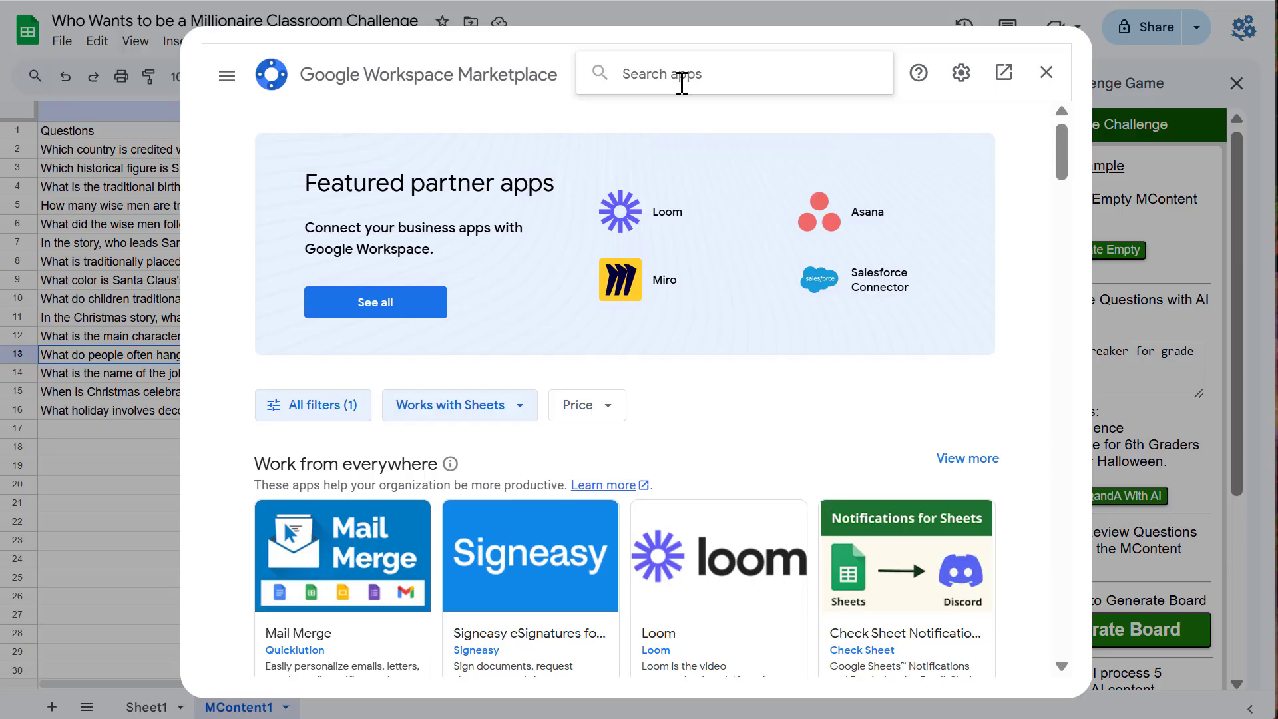
pyautogui.write('classroom challen')
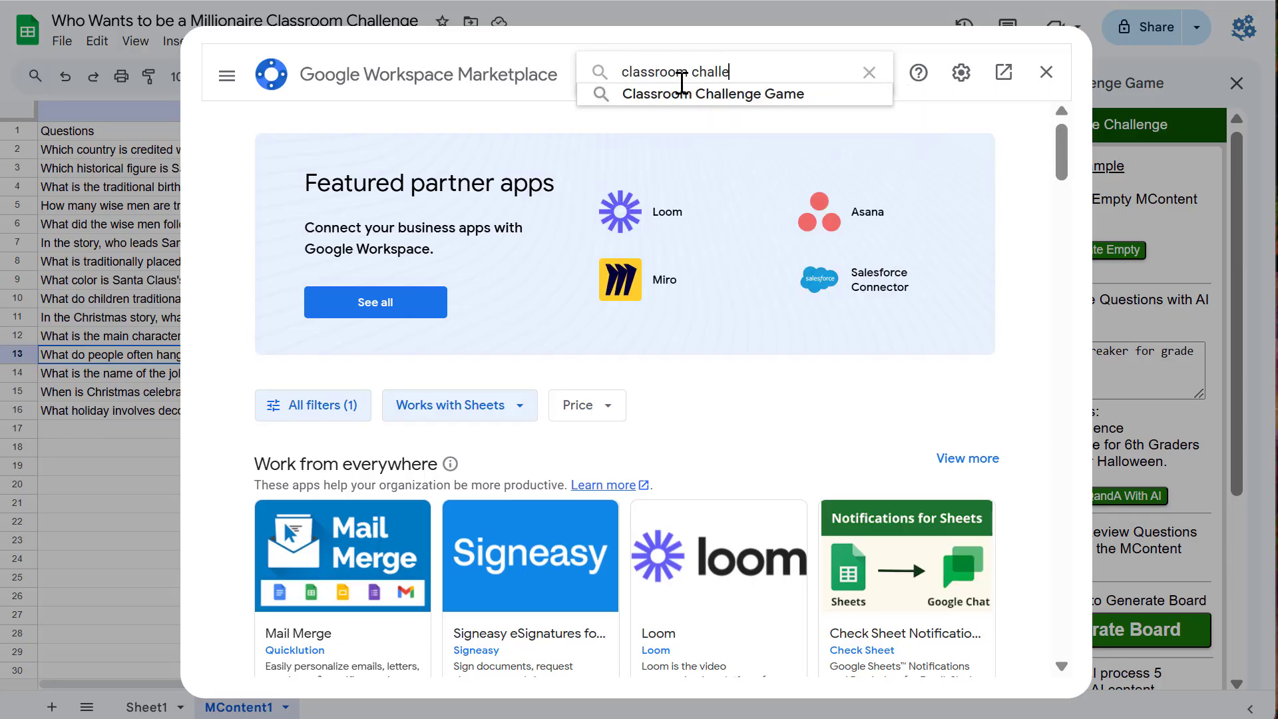
pyautogui.click(729, 99)
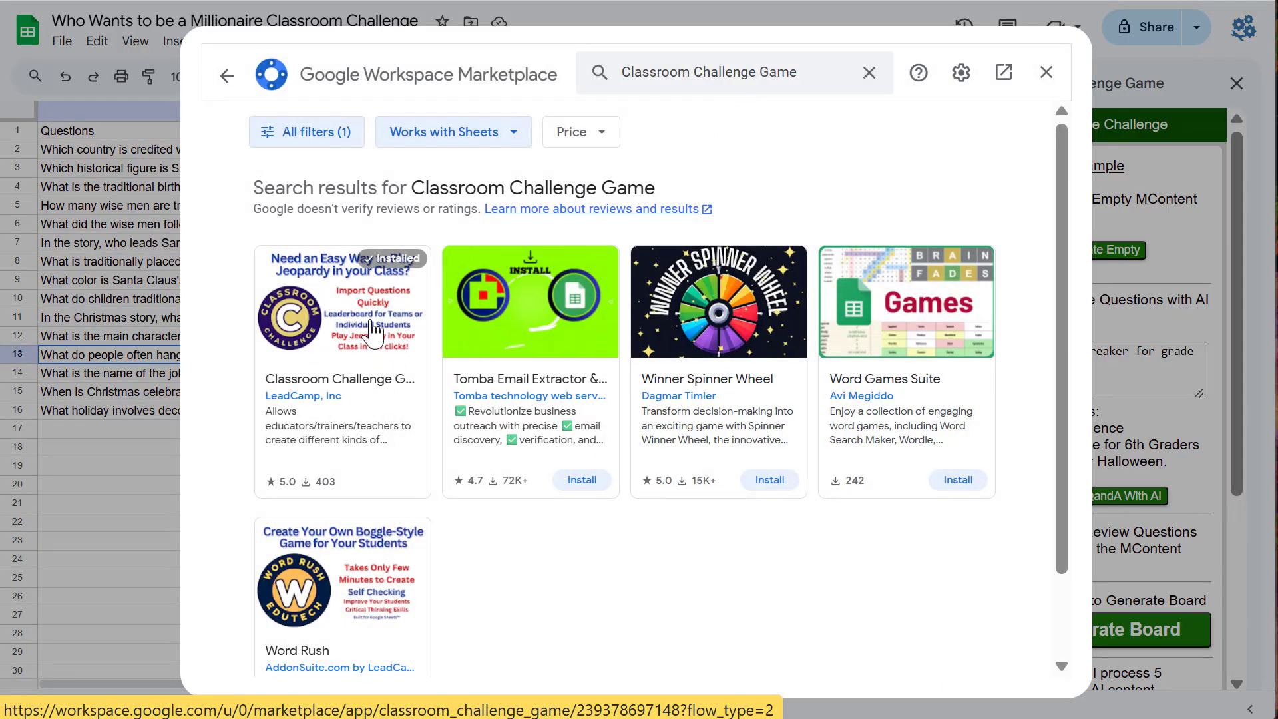
# Step: Open the Classroom Challenge Game listing and uninstall the add-on
pyautogui.click(373, 344)
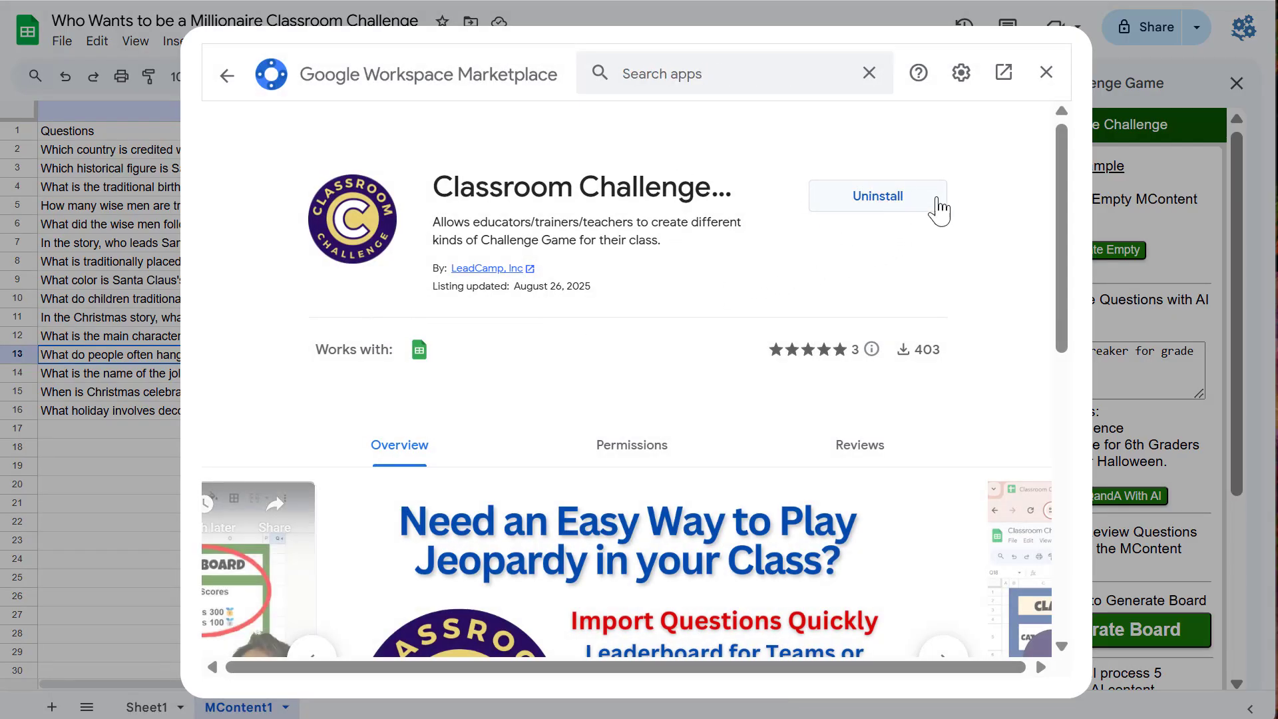
pyautogui.click(868, 199)
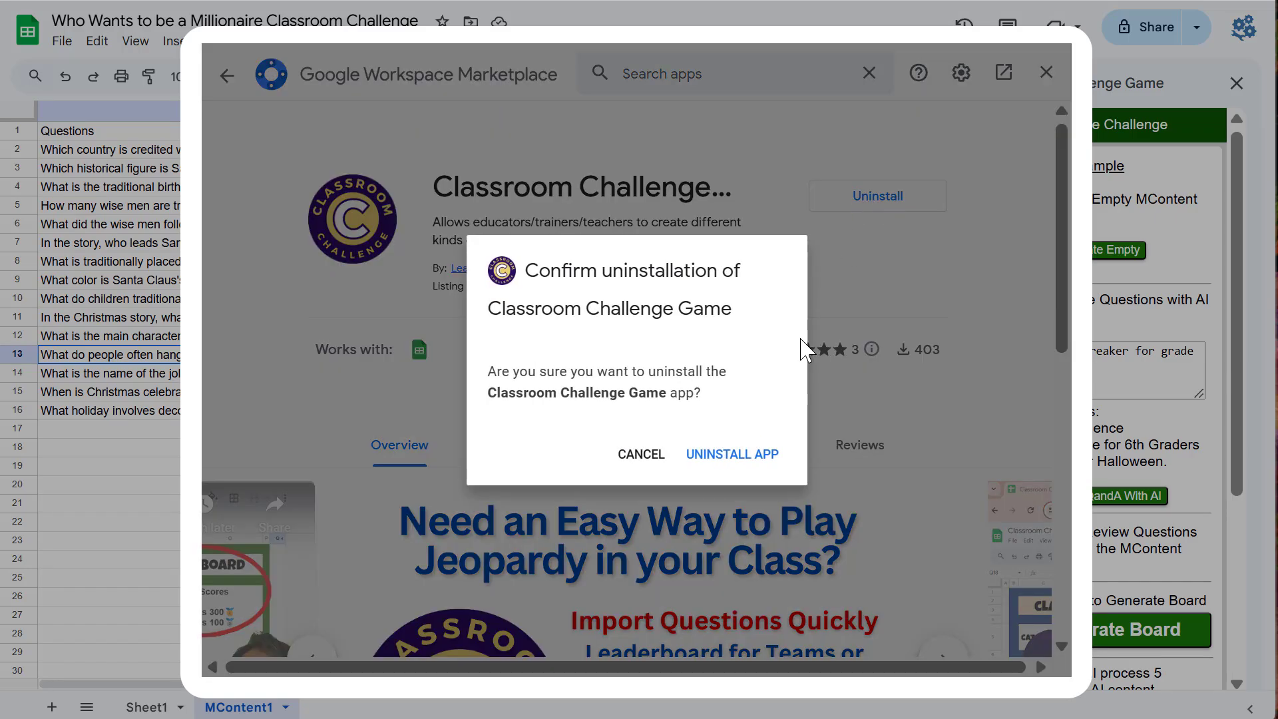
pyautogui.click(754, 469)
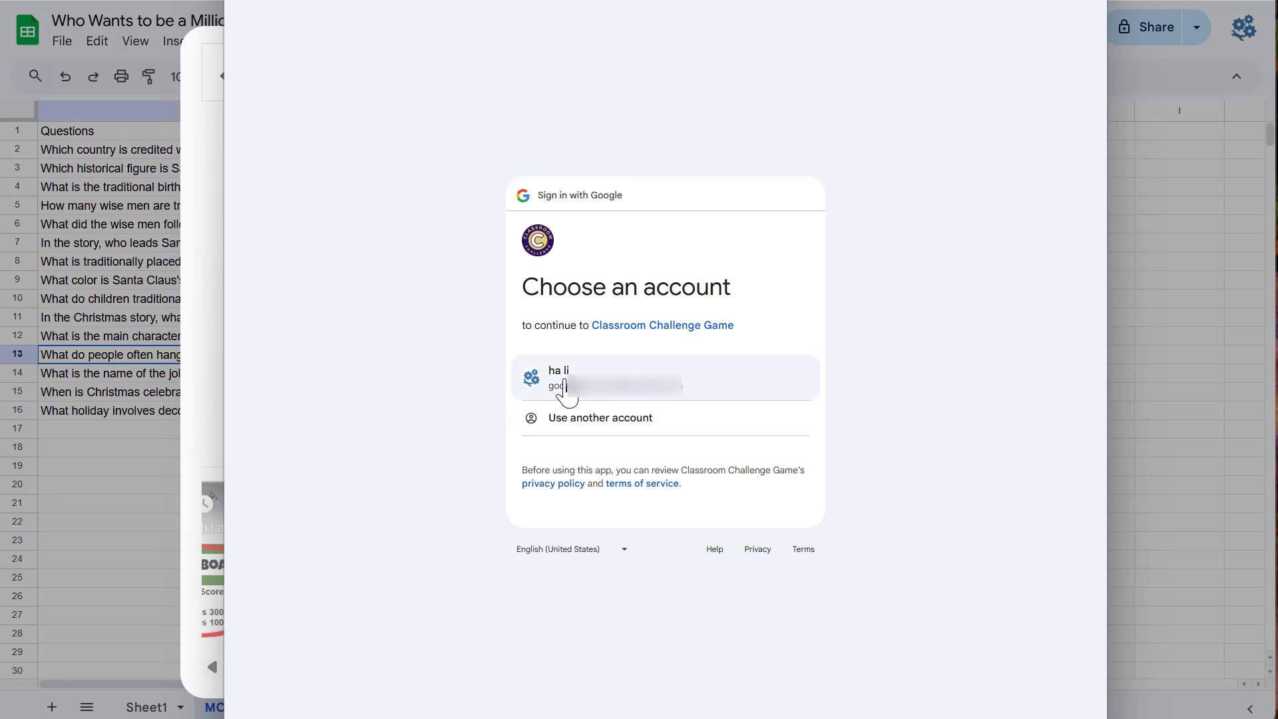
# Step: Sign in with the Google account and allow Classroom Challenge Game to access it
pyautogui.click(618, 394)
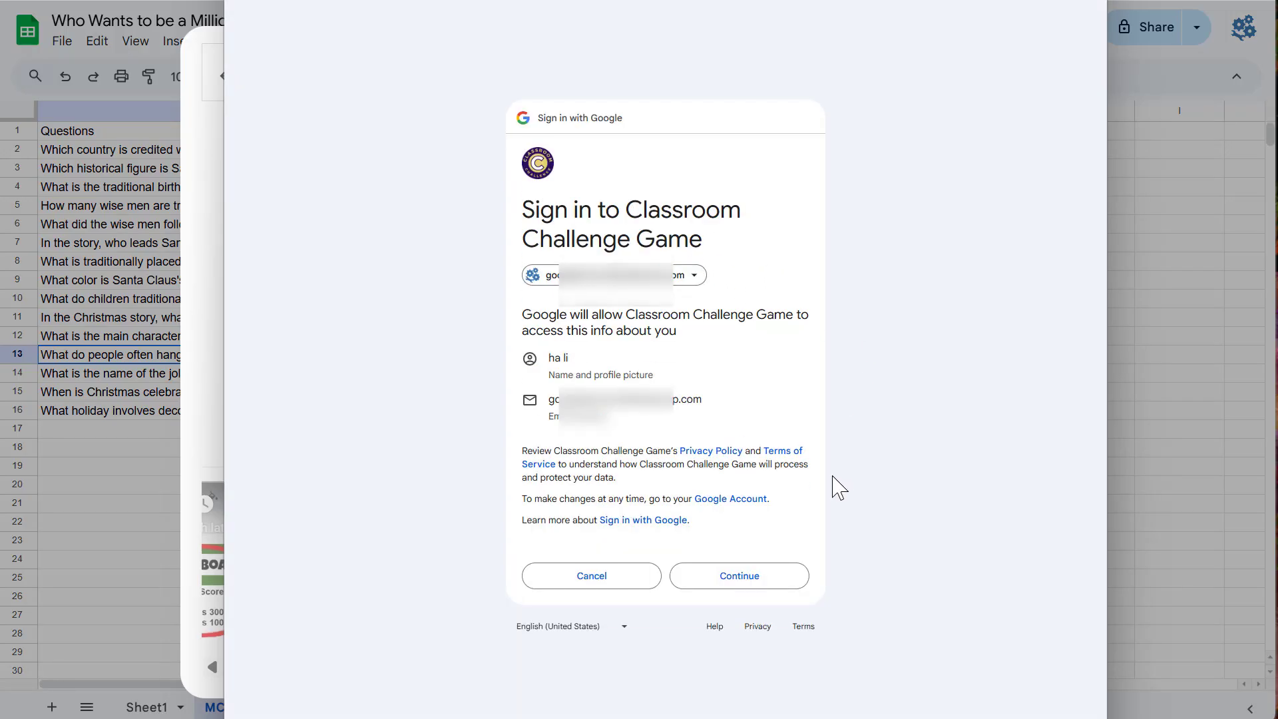
pyautogui.click(725, 589)
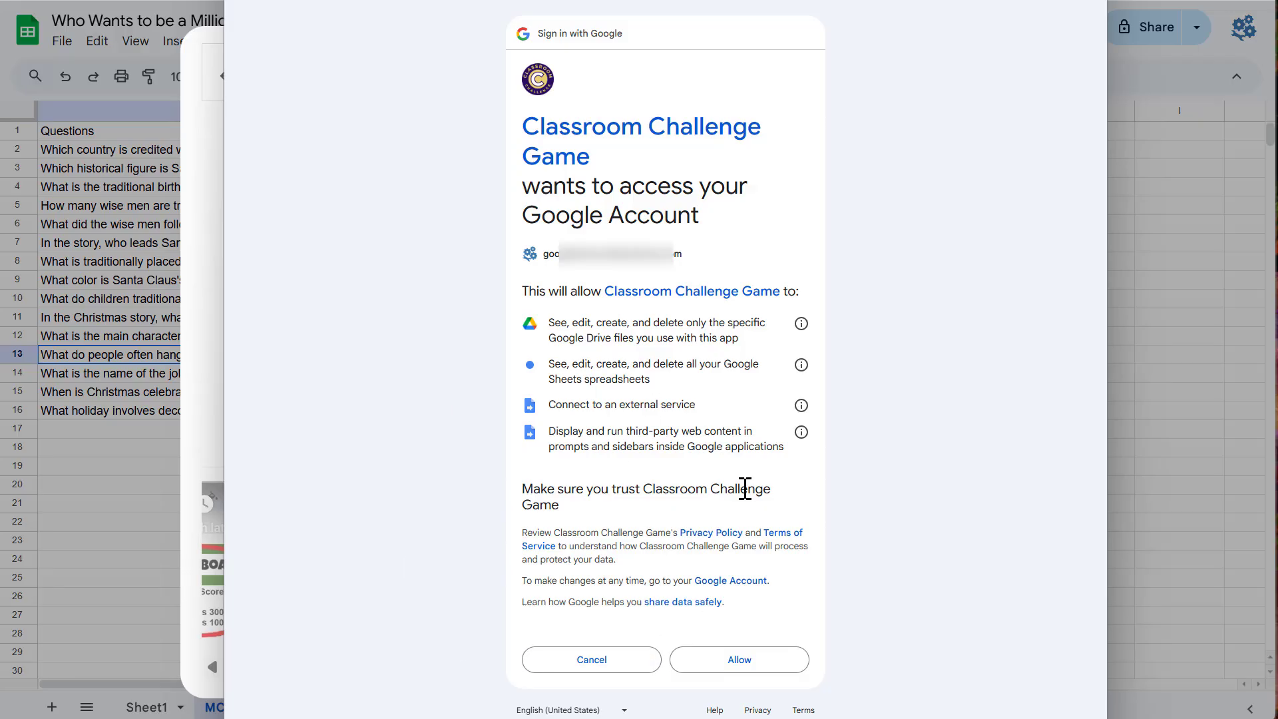
pyautogui.click(737, 660)
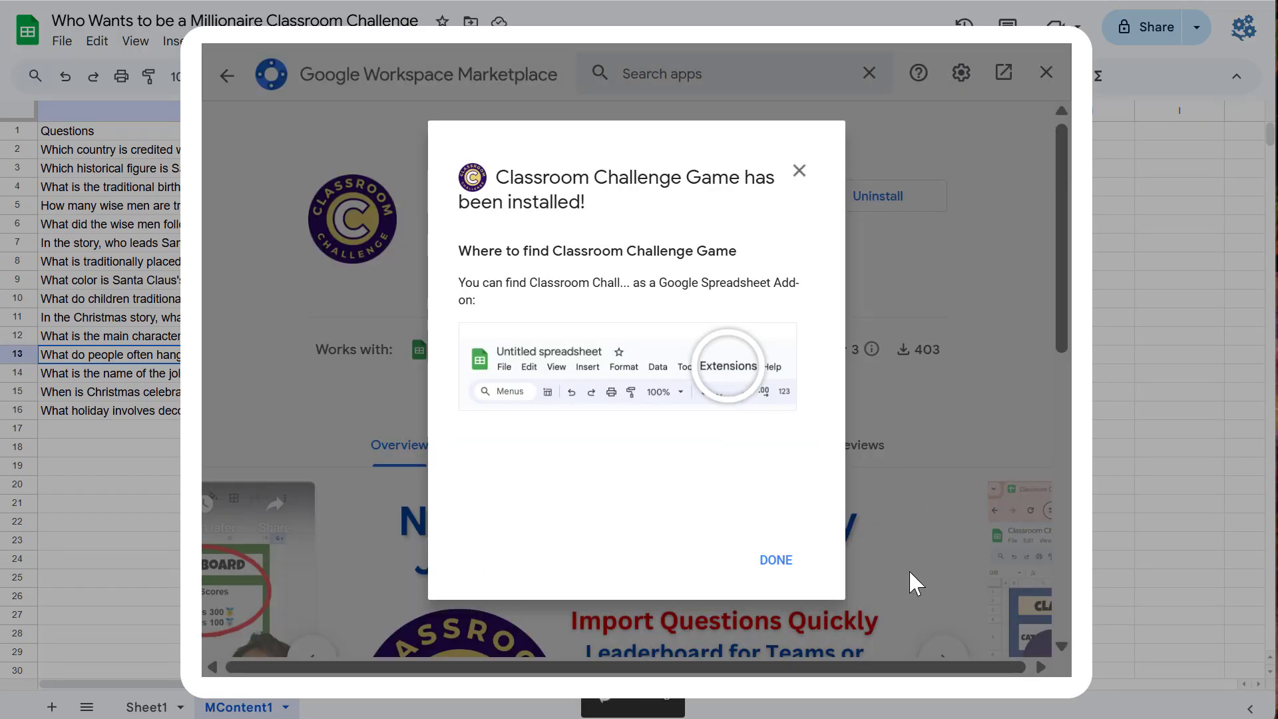
# Step: Dismiss the installation confirmation and close the Google Workspace Marketplace
pyautogui.click(779, 561)
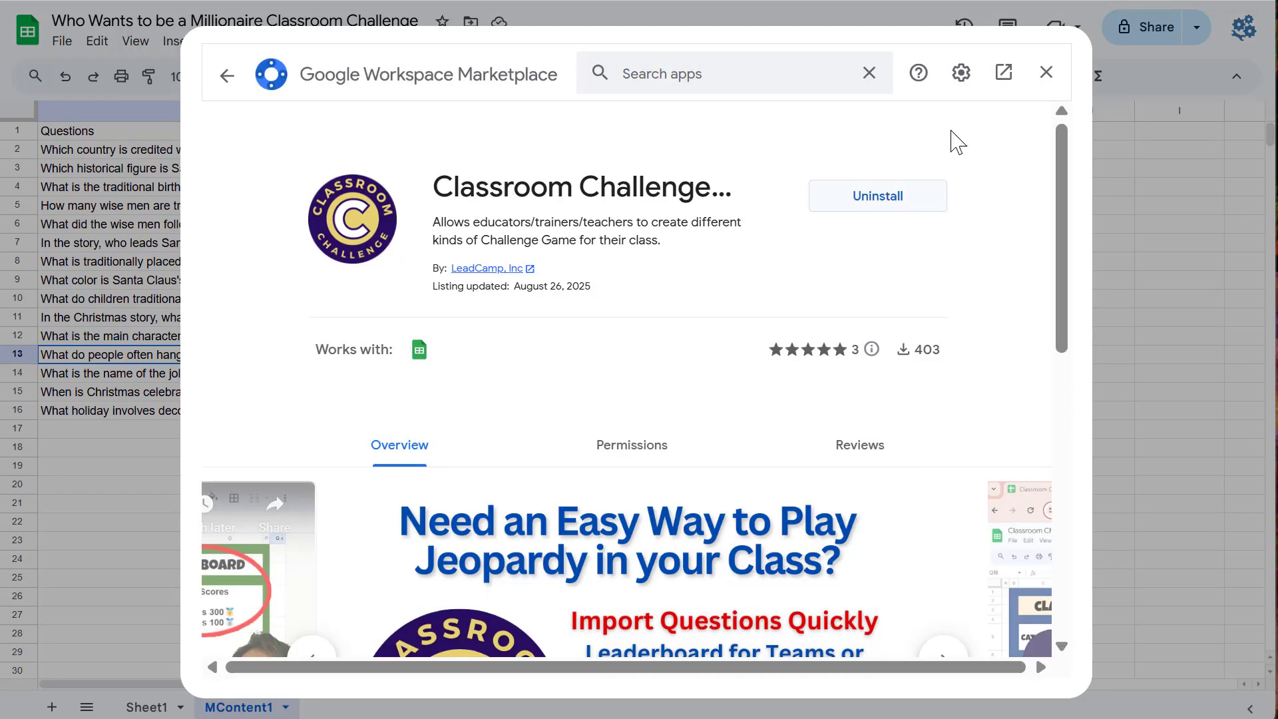
pyautogui.click(1047, 73)
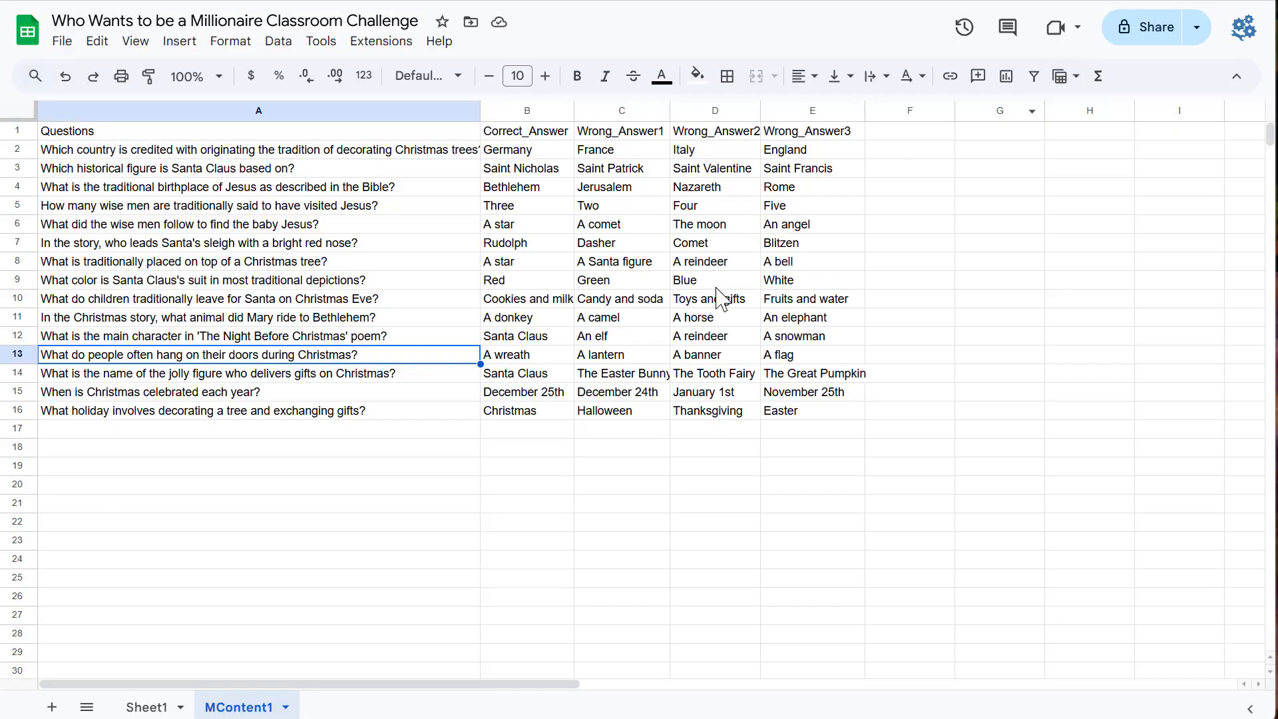
pyautogui.click(376, 42)
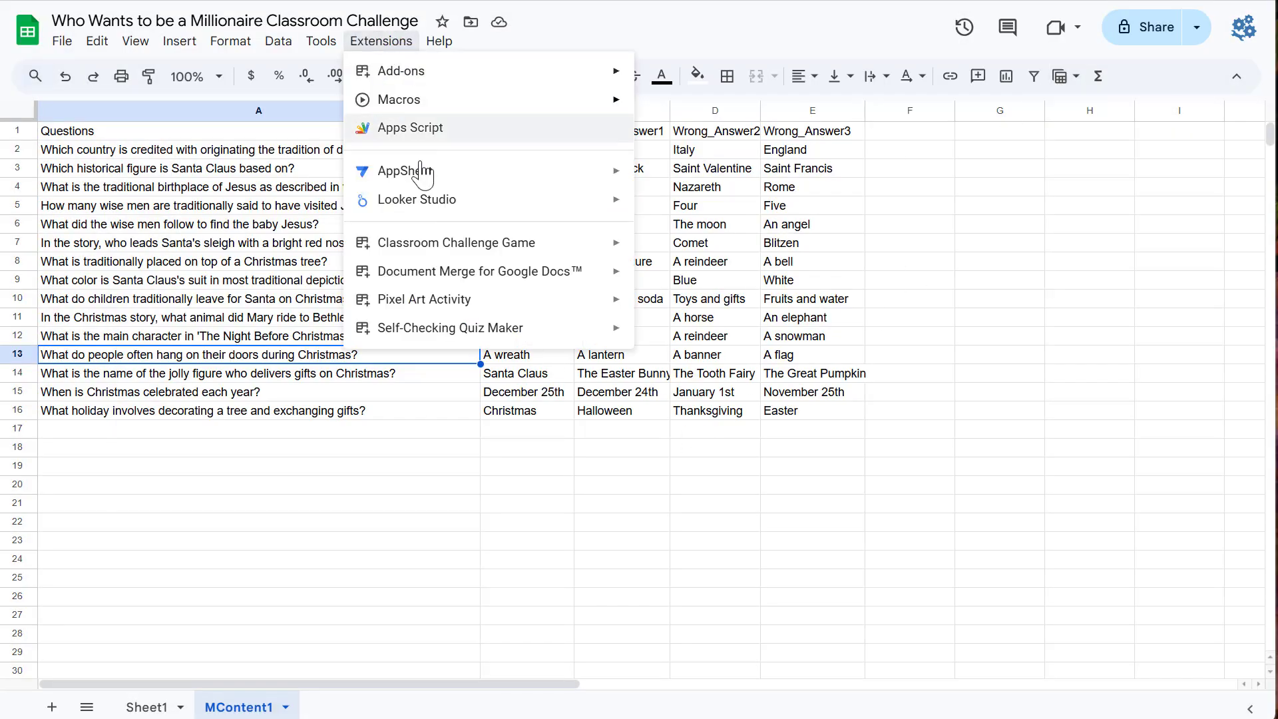
pyautogui.moveTo(559, 246)
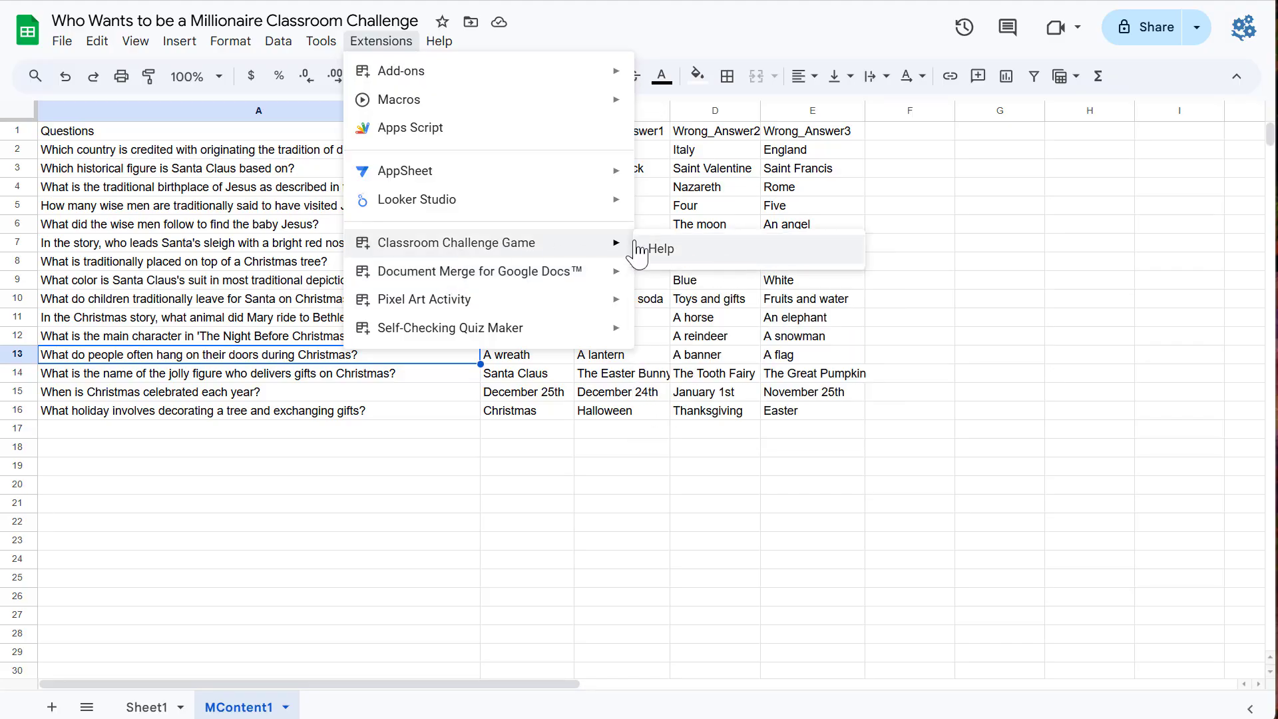
pyautogui.click(725, 448)
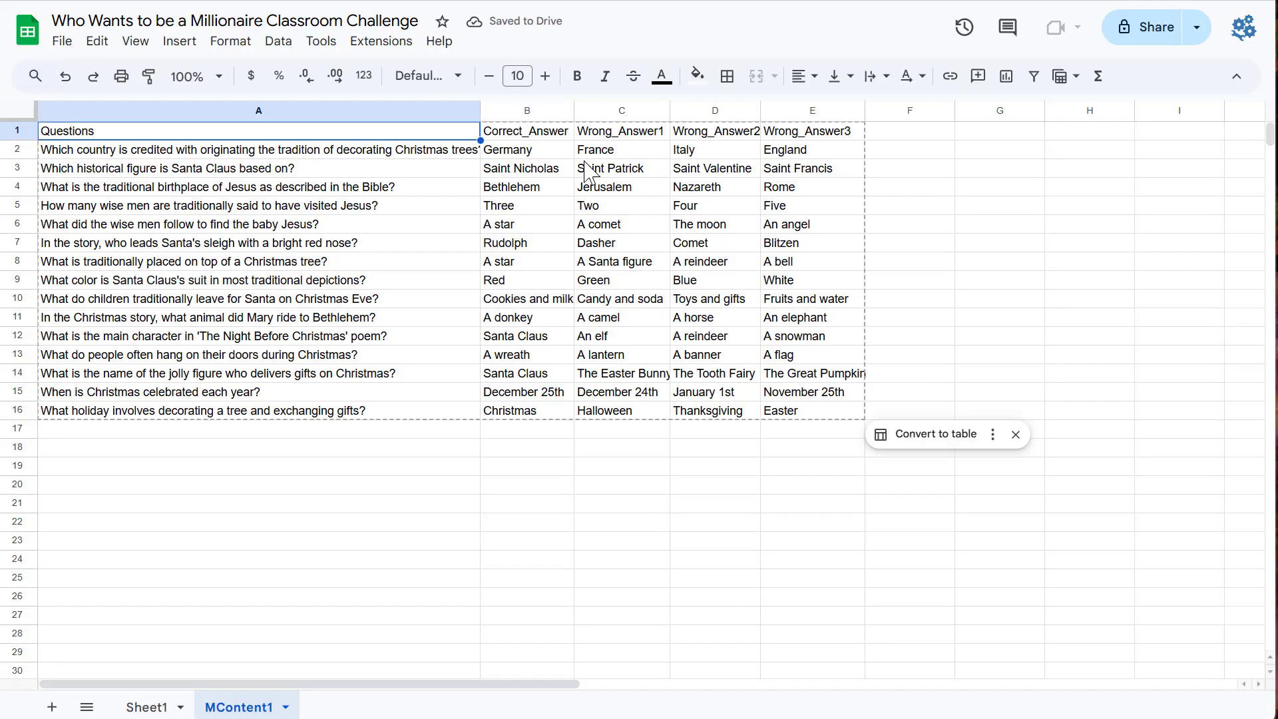
pyautogui.click(394, 43)
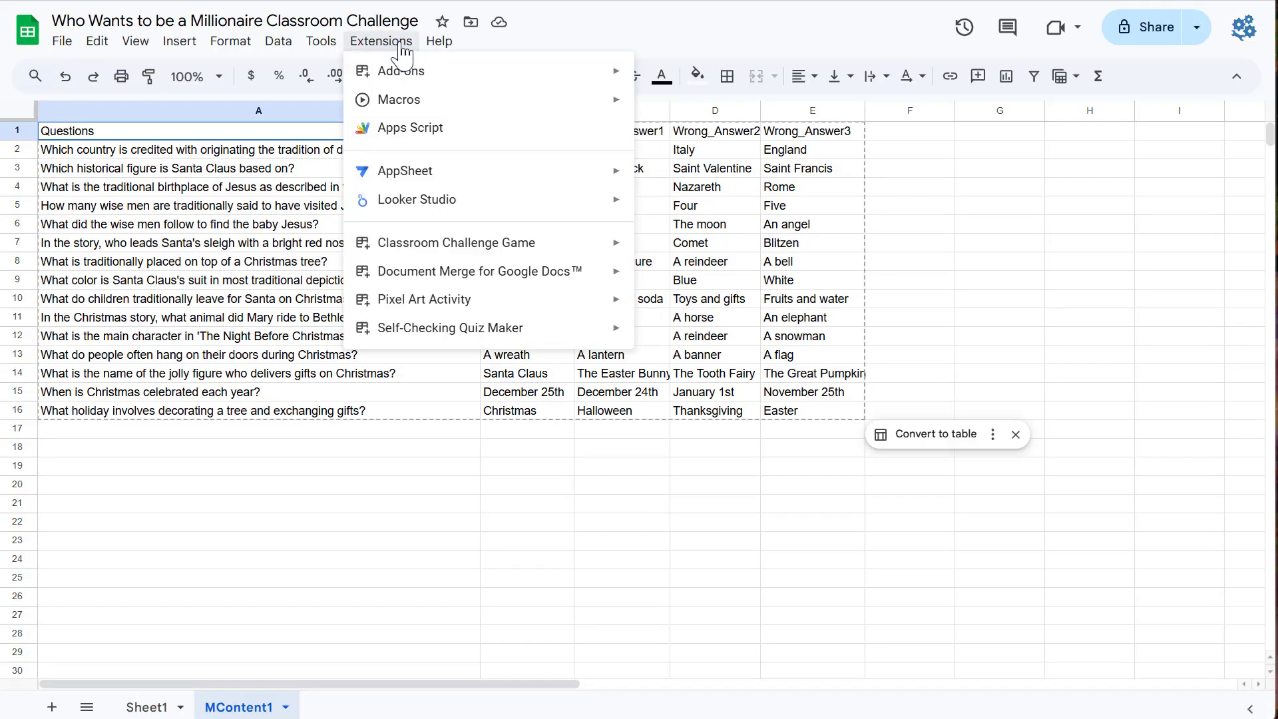
pyautogui.moveTo(509, 246)
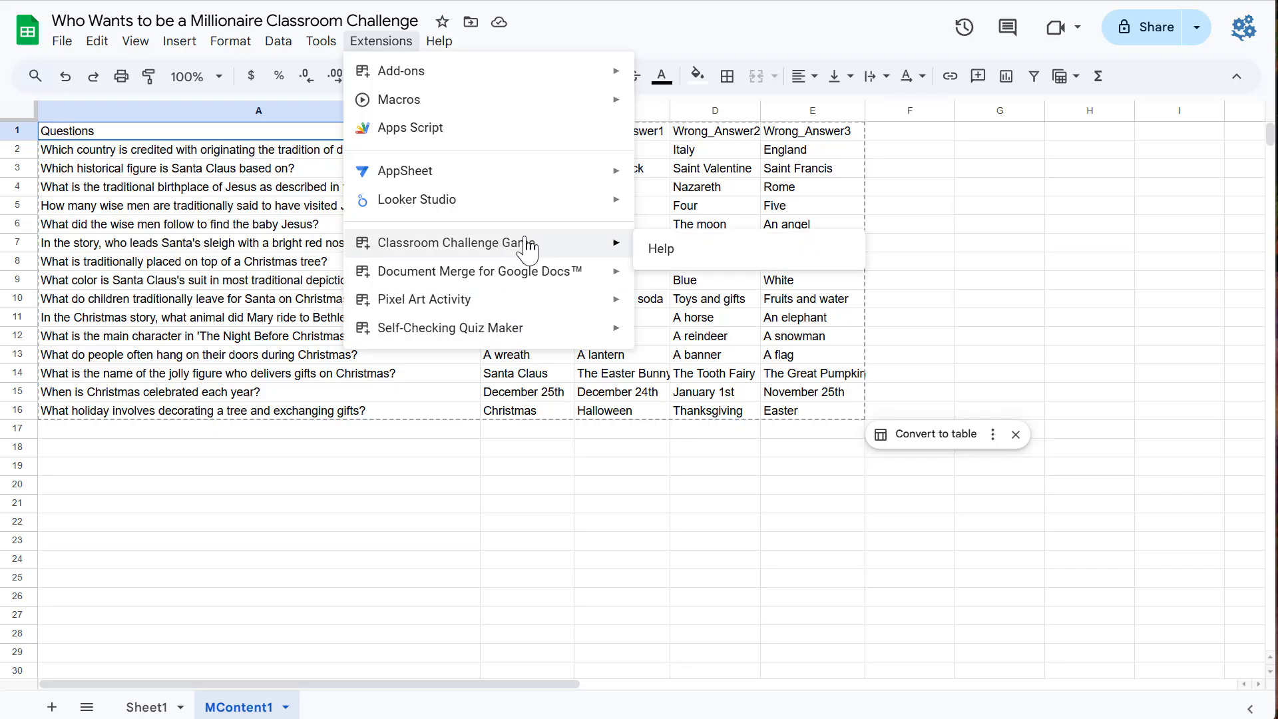
pyautogui.click(830, 173)
# Step: Open the Classroom Challenge Game's Who Wants To Be a Millionaire Challenge sidebar and look through its steps
pyautogui.click(383, 42)
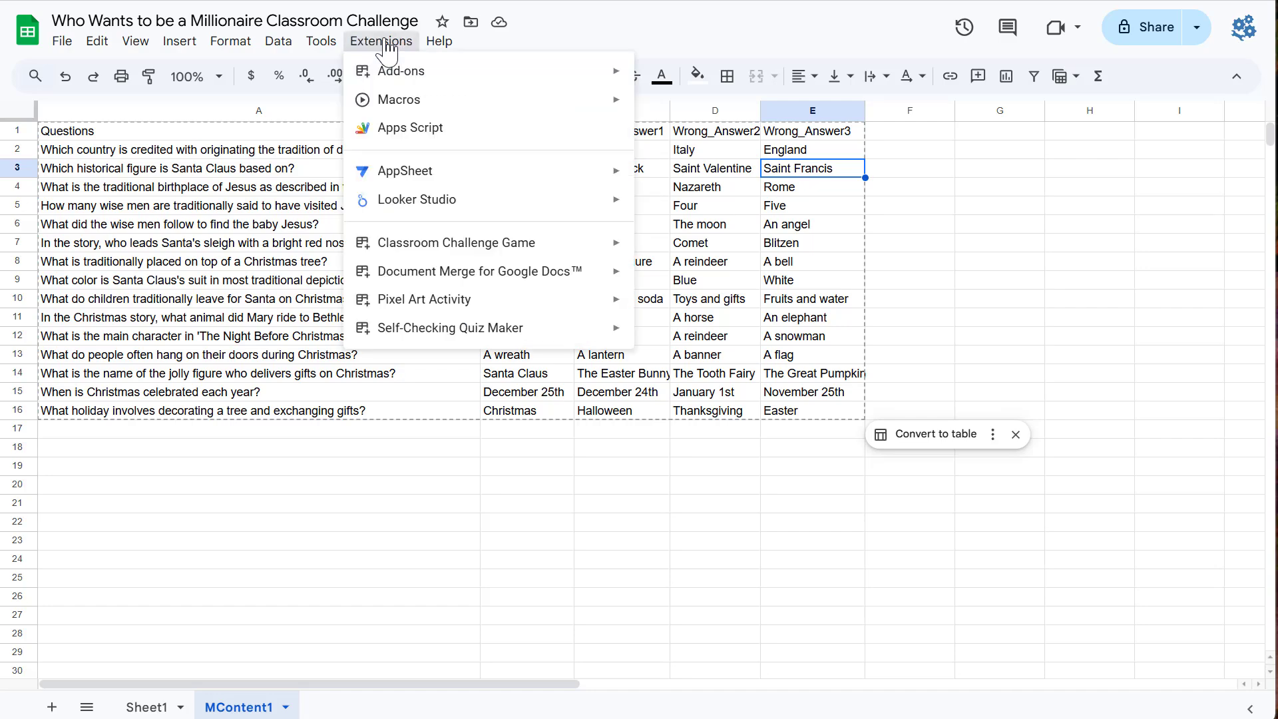
pyautogui.moveTo(442, 246)
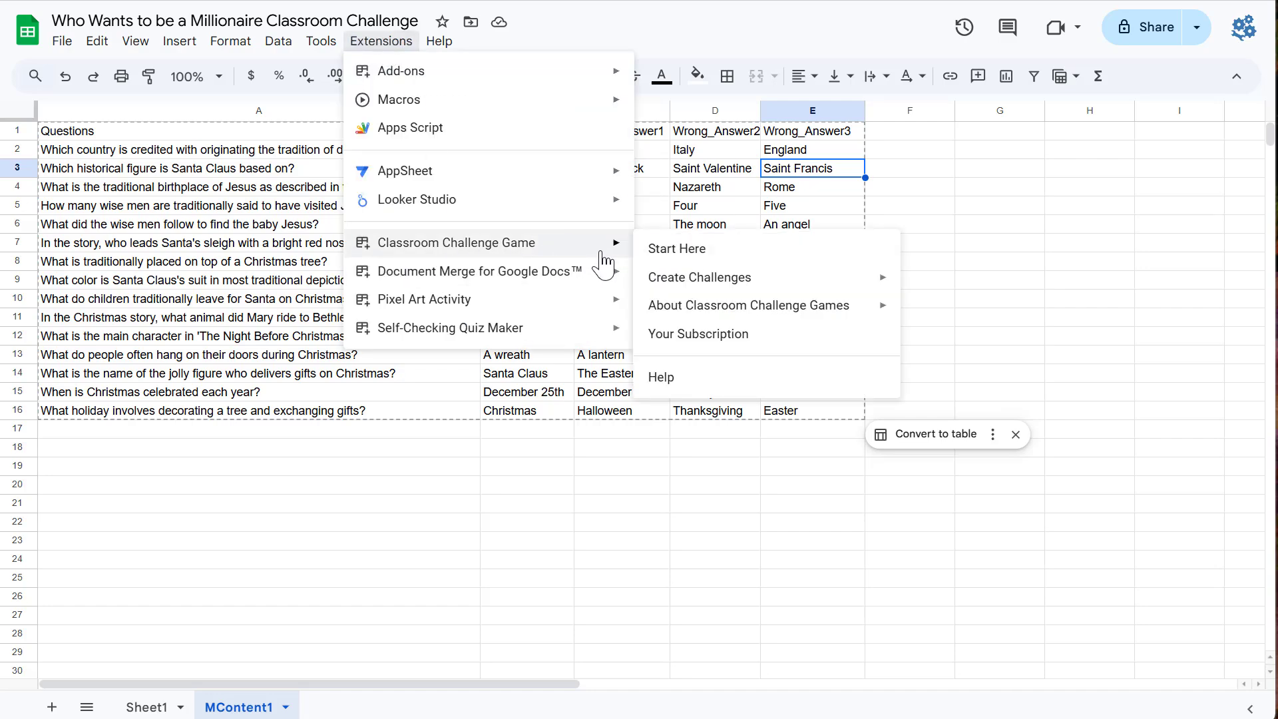
pyautogui.moveTo(790, 283)
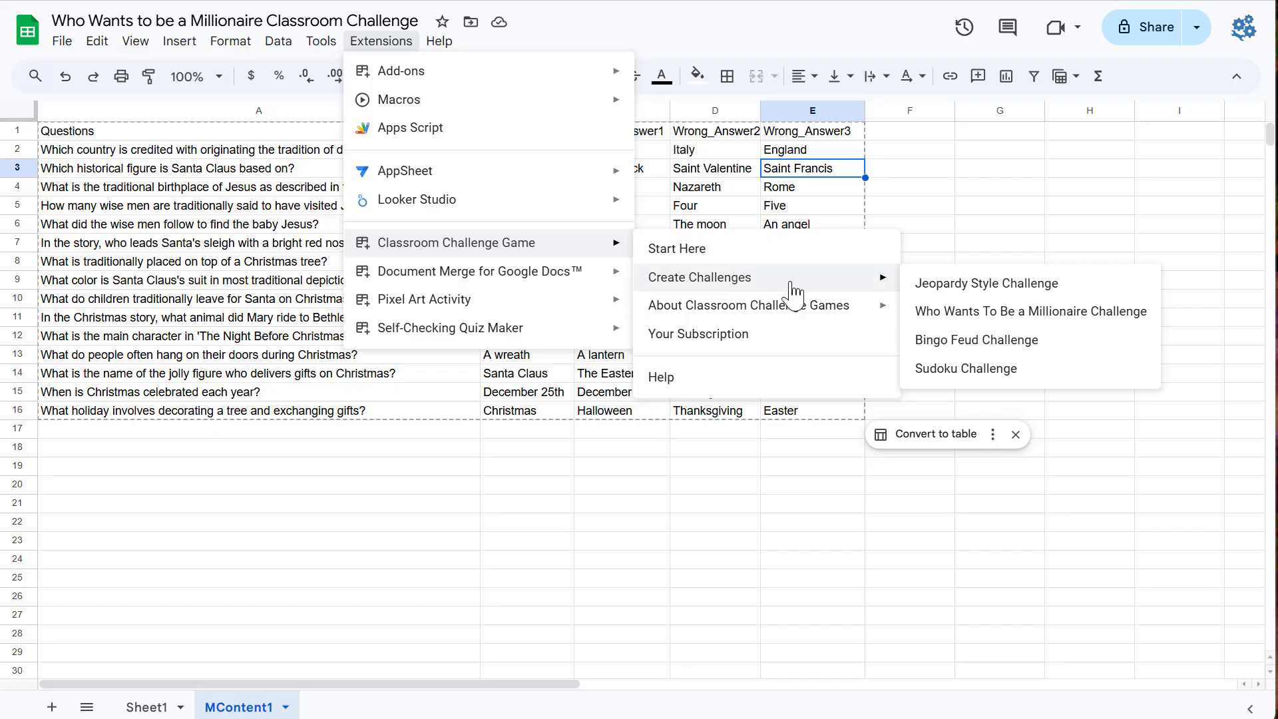
pyautogui.click(1038, 313)
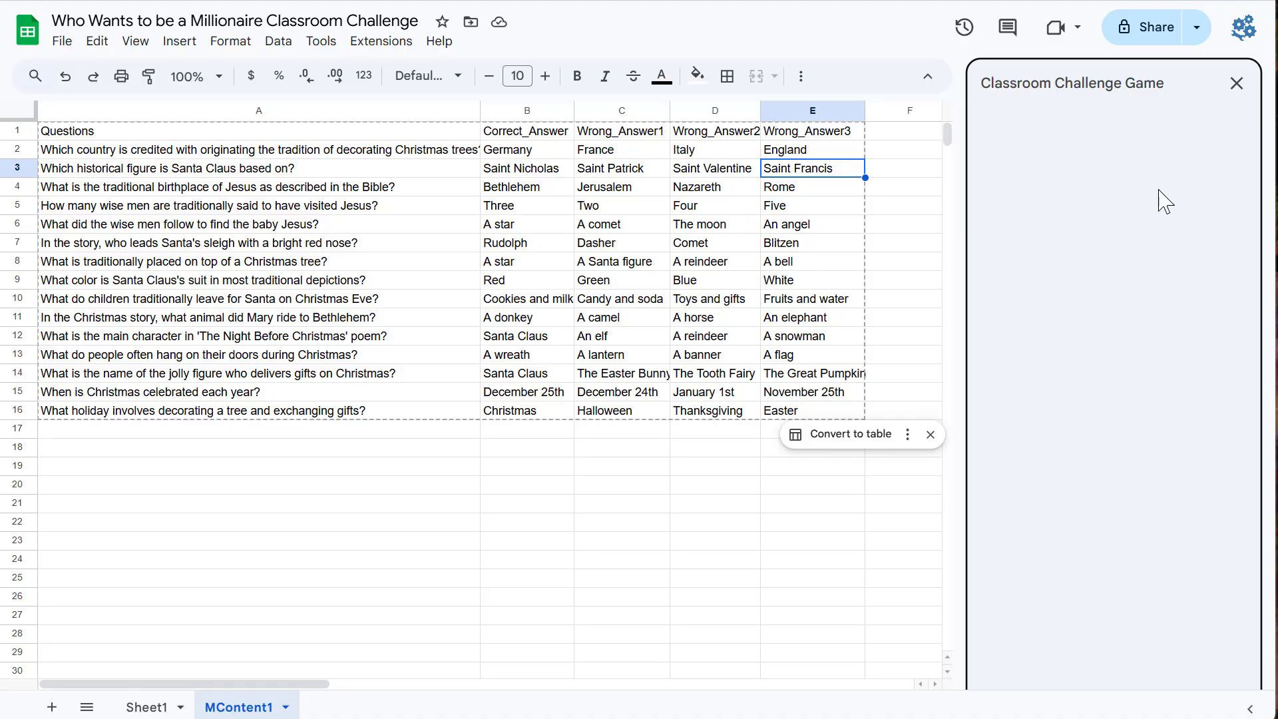
pyautogui.scroll(-5, 1121, 426)
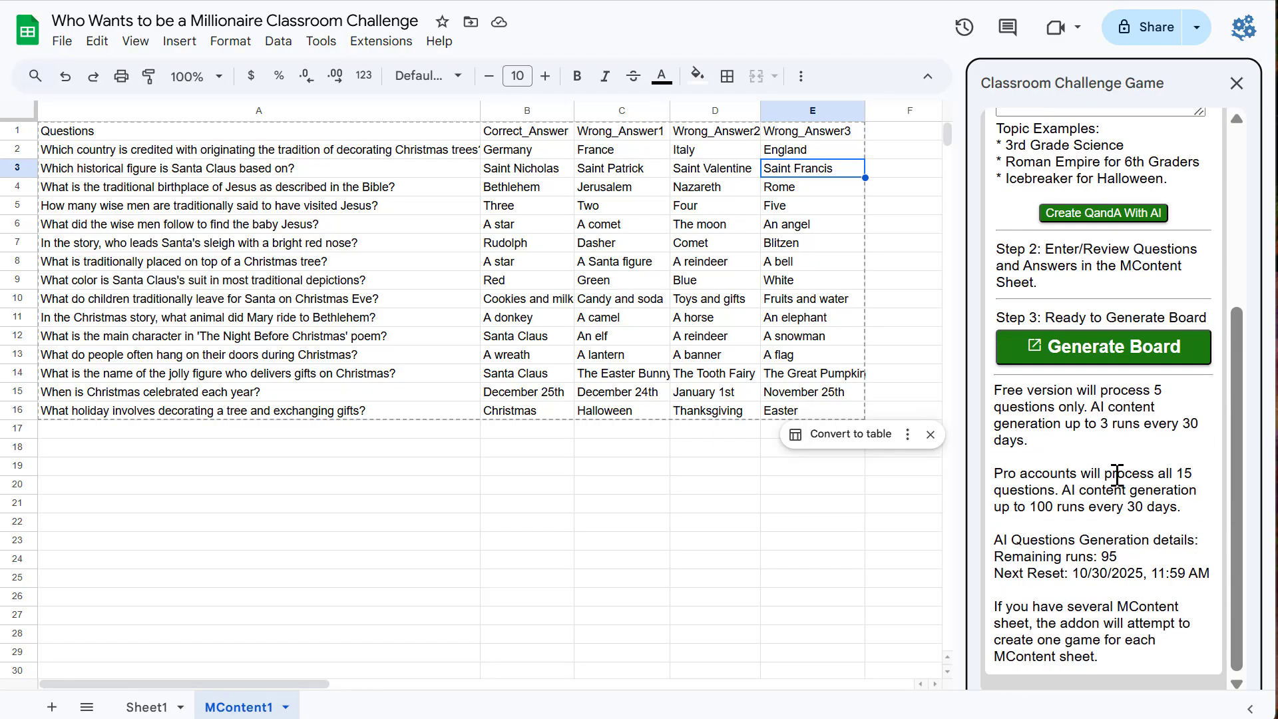
pyautogui.scroll(5, 1118, 473)
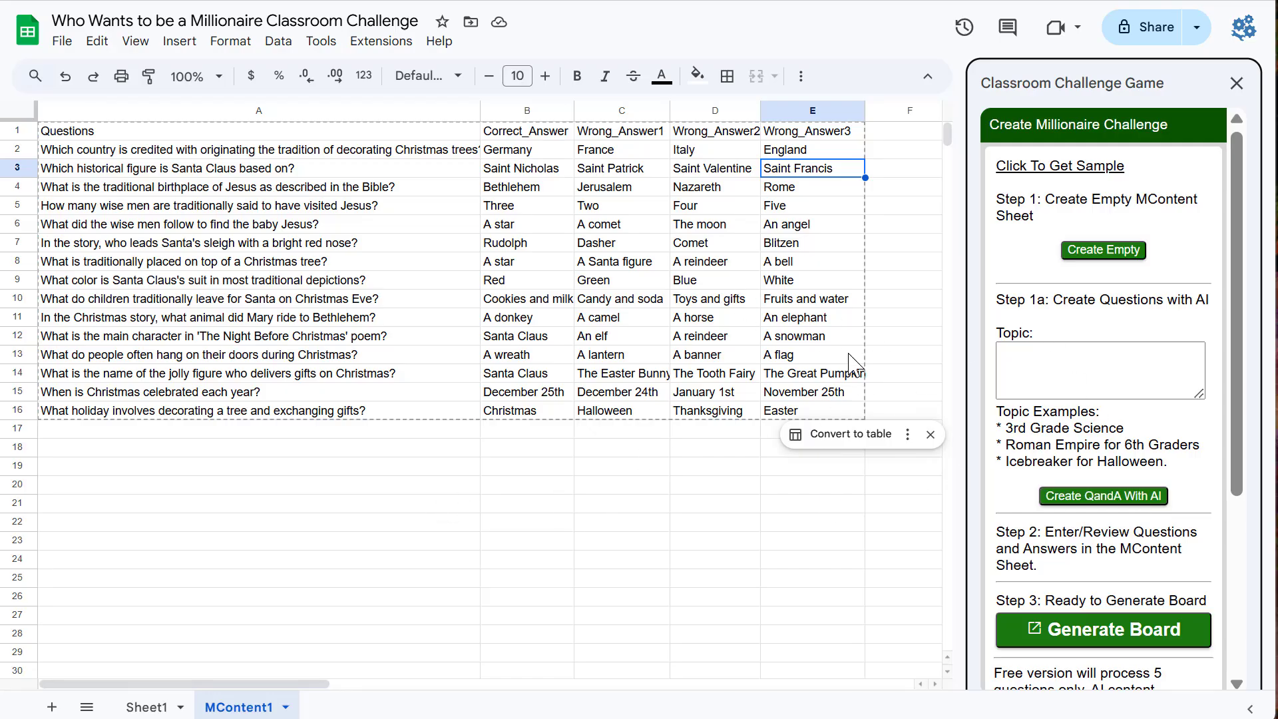
pyautogui.click(569, 470)
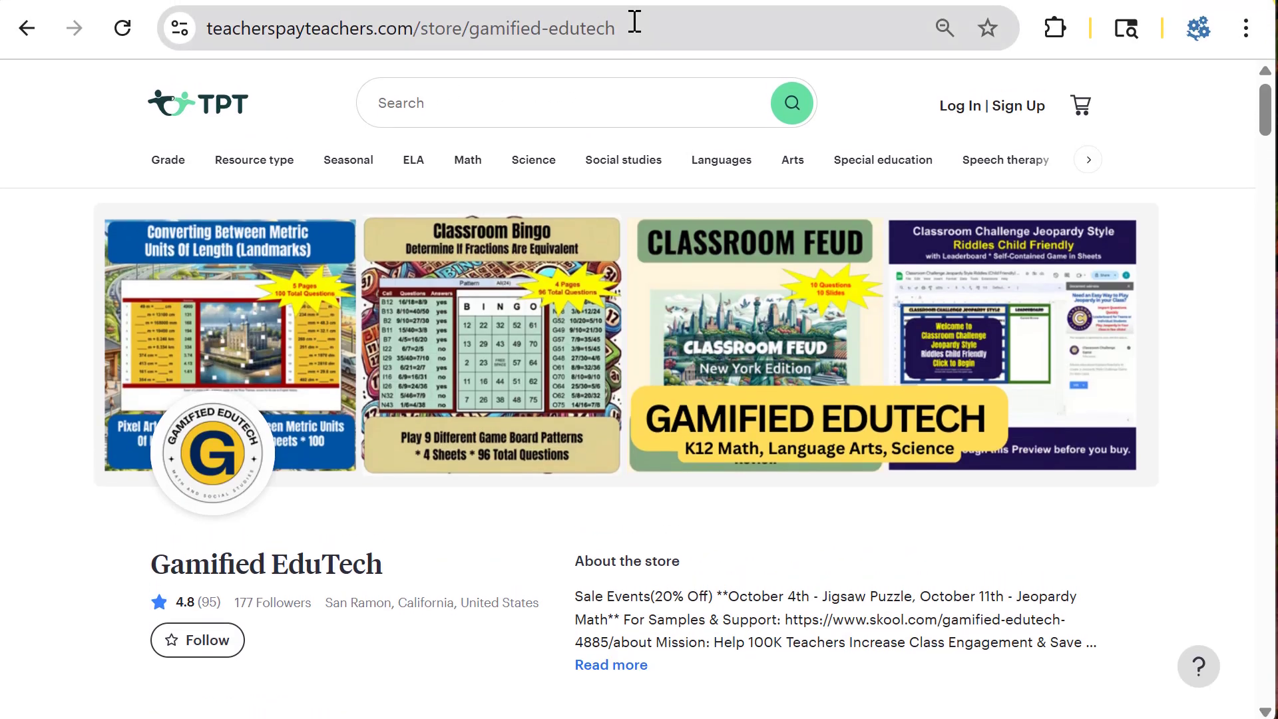
# Step: In the browser, search Teachers Pay Teachers for gamified edutech
pyautogui.doubleClick(380, 28)
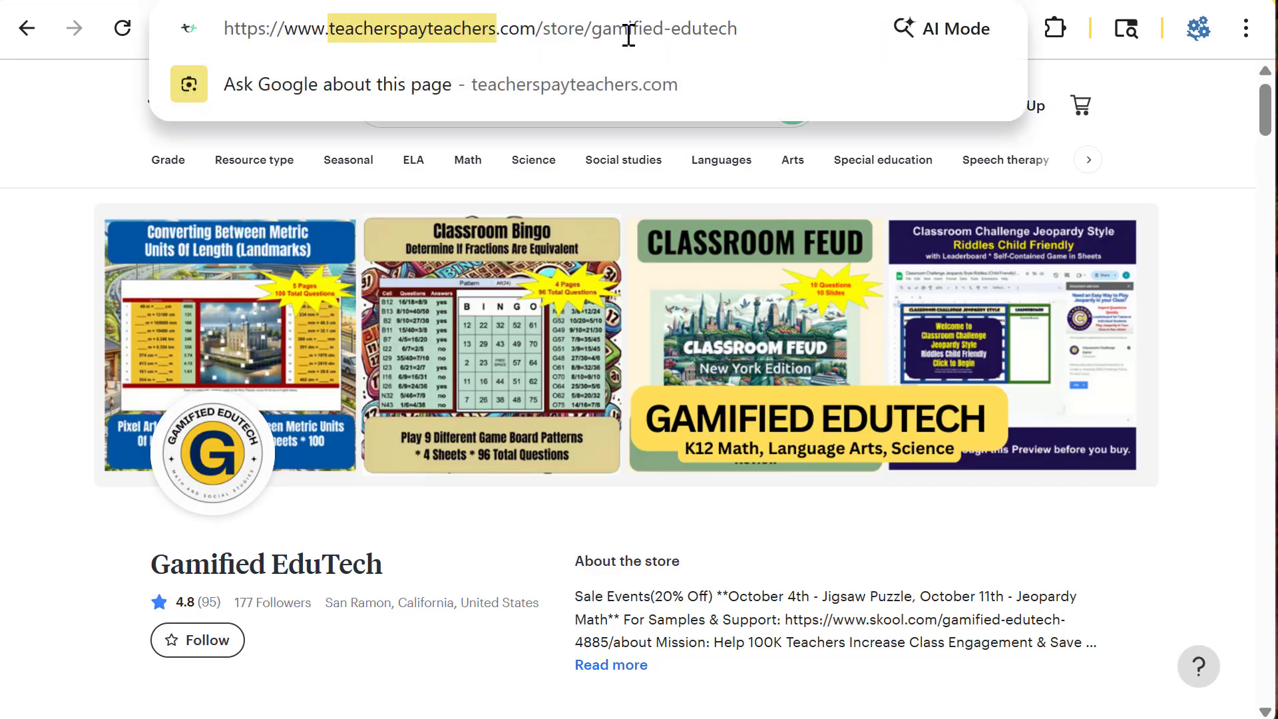
pyautogui.click(578, 30)
pyautogui.moveTo(593, 30); pyautogui.dragTo(799, 25)
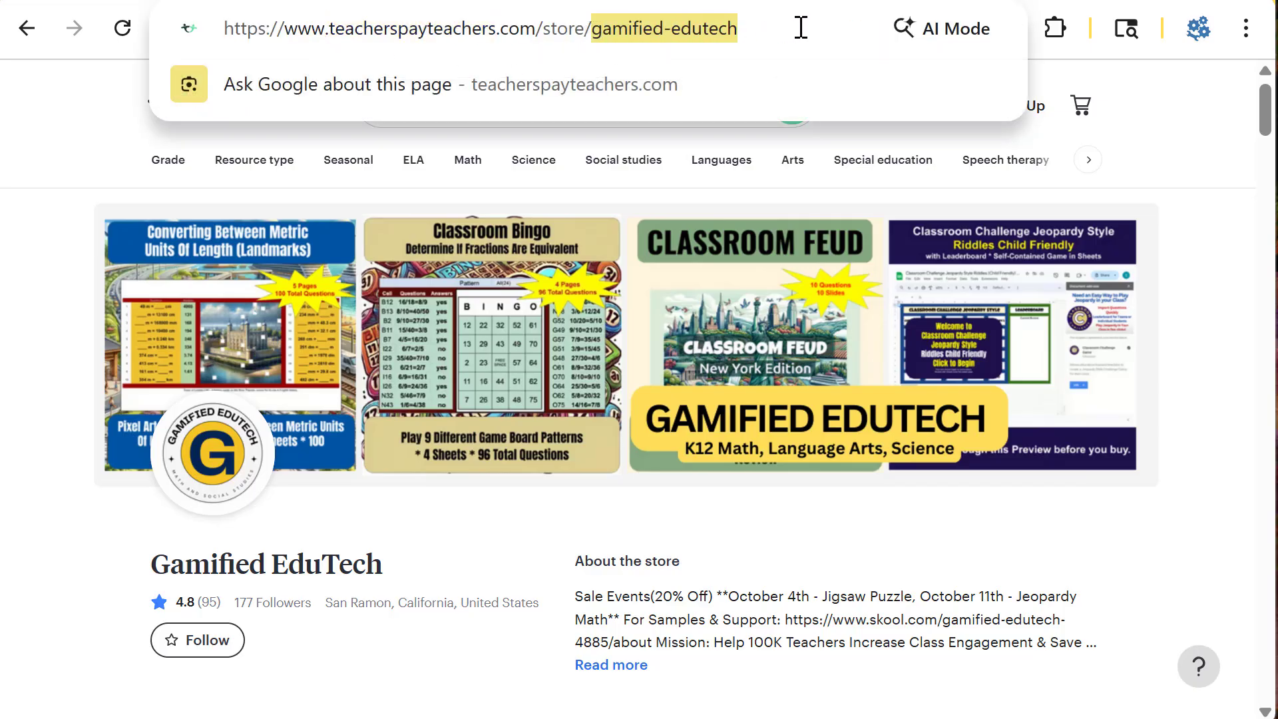
pyautogui.click(1185, 190)
pyautogui.click(480, 105)
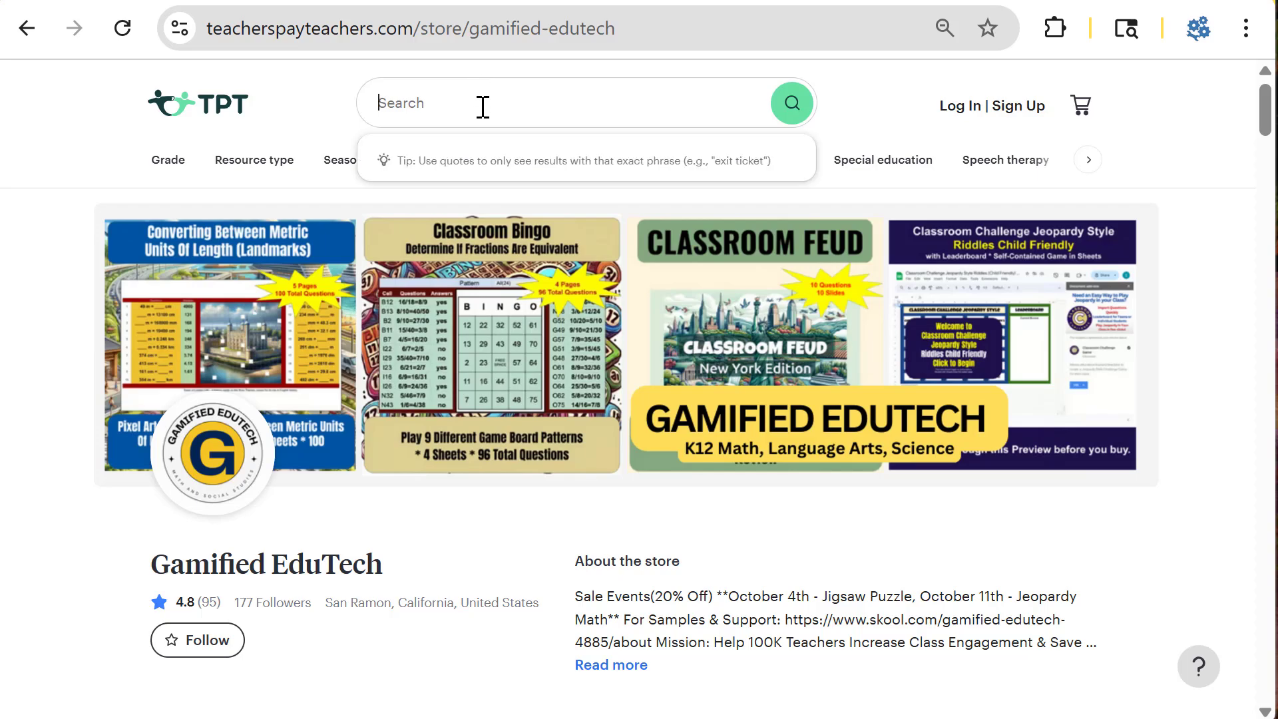
pyautogui.write('gamified edutech')
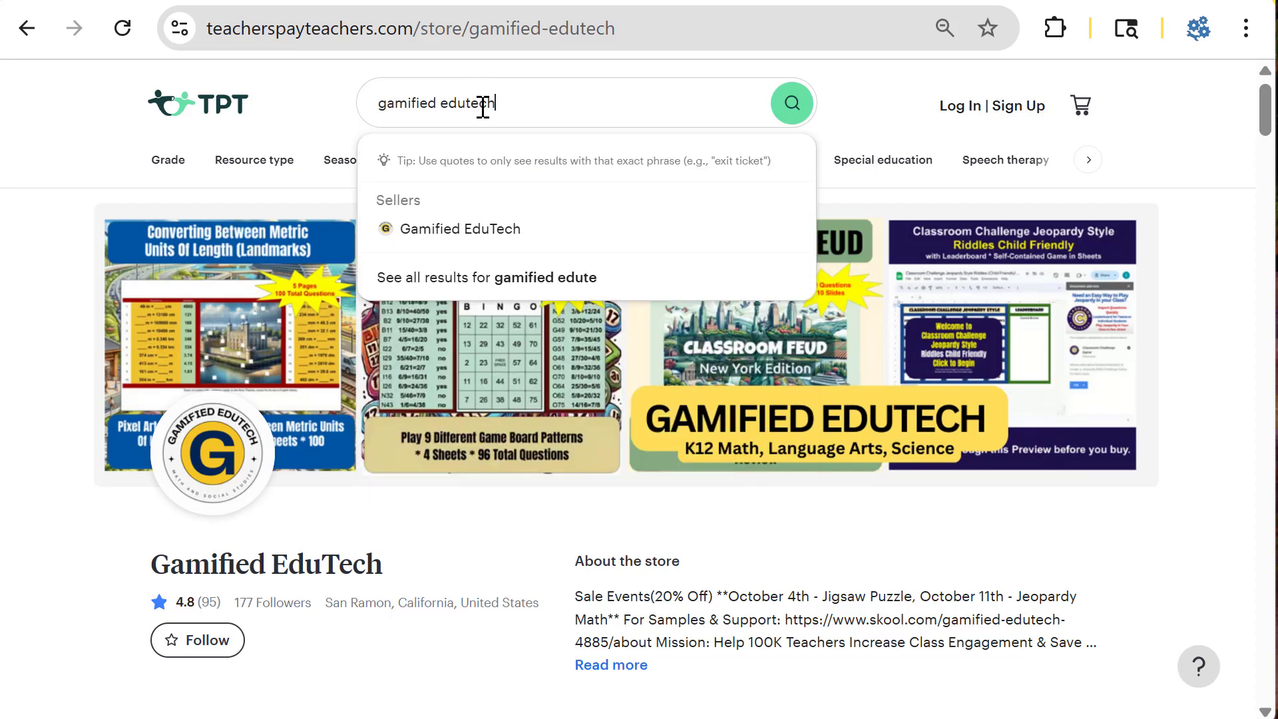
pyautogui.press('Return')
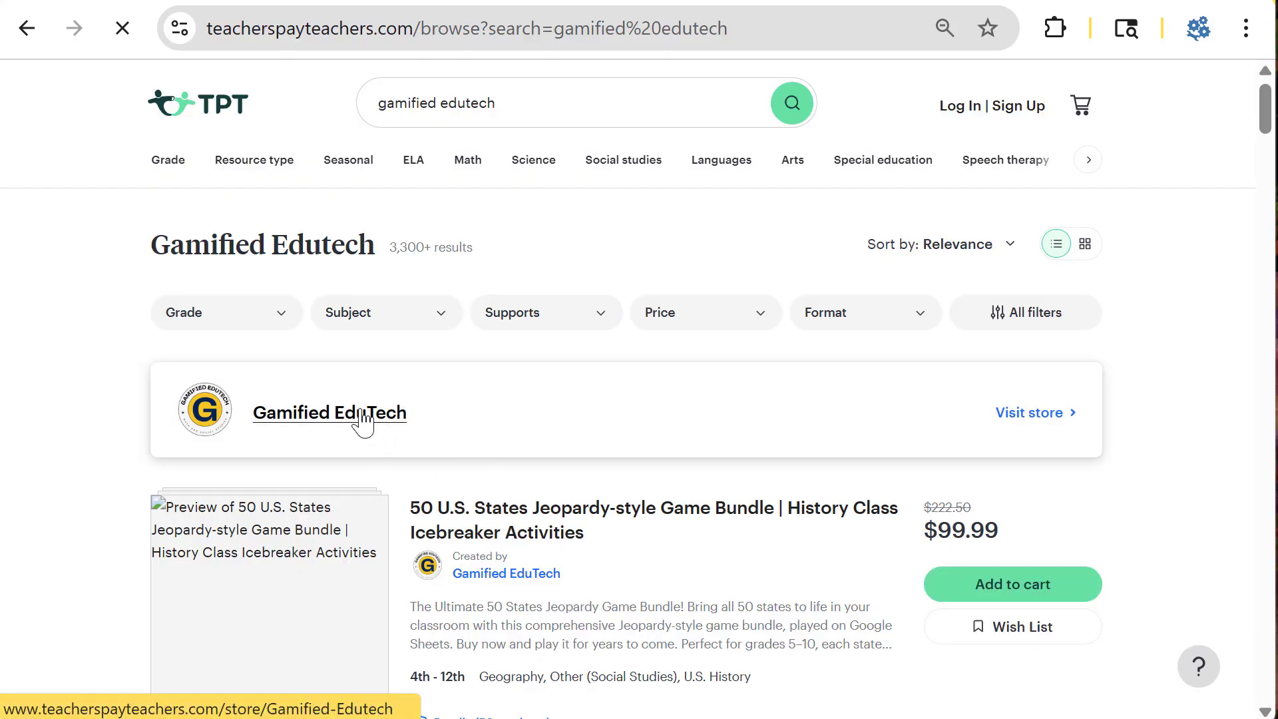
# Step: Open the Gamified EduTech store and browse its US States WWTBM category
pyautogui.click(363, 420)
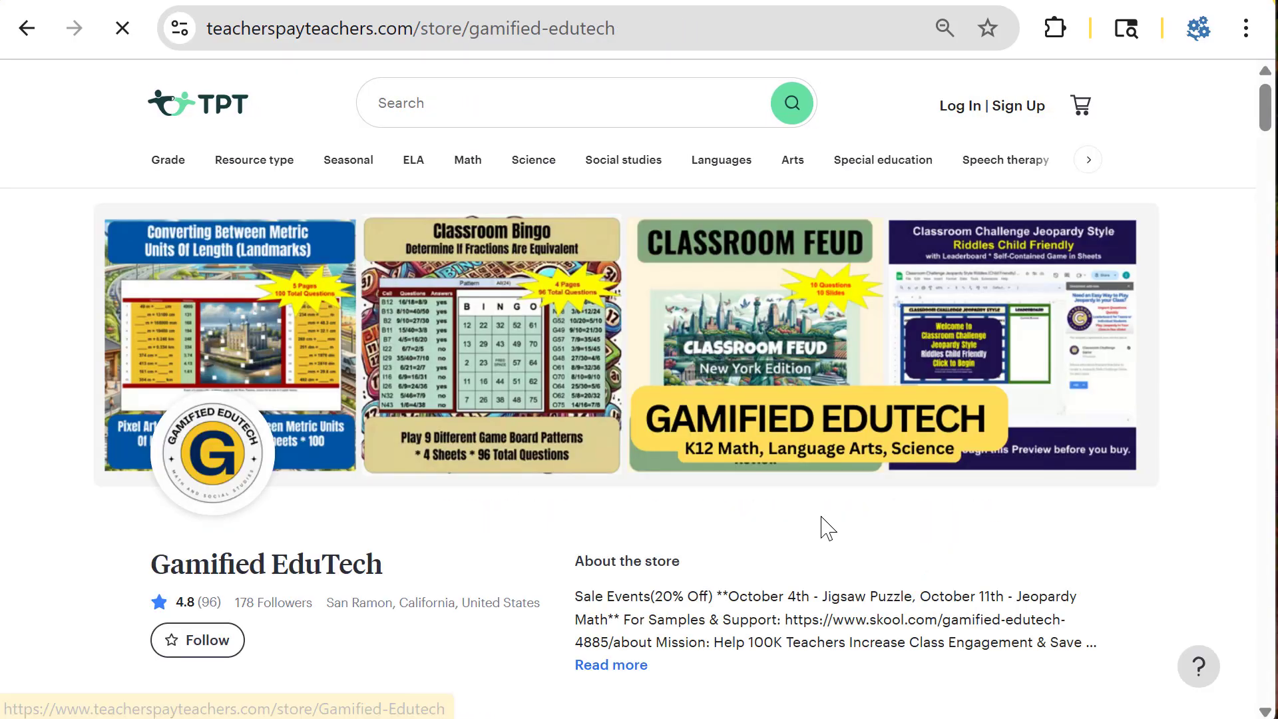
pyautogui.scroll(-8, 590, 451)
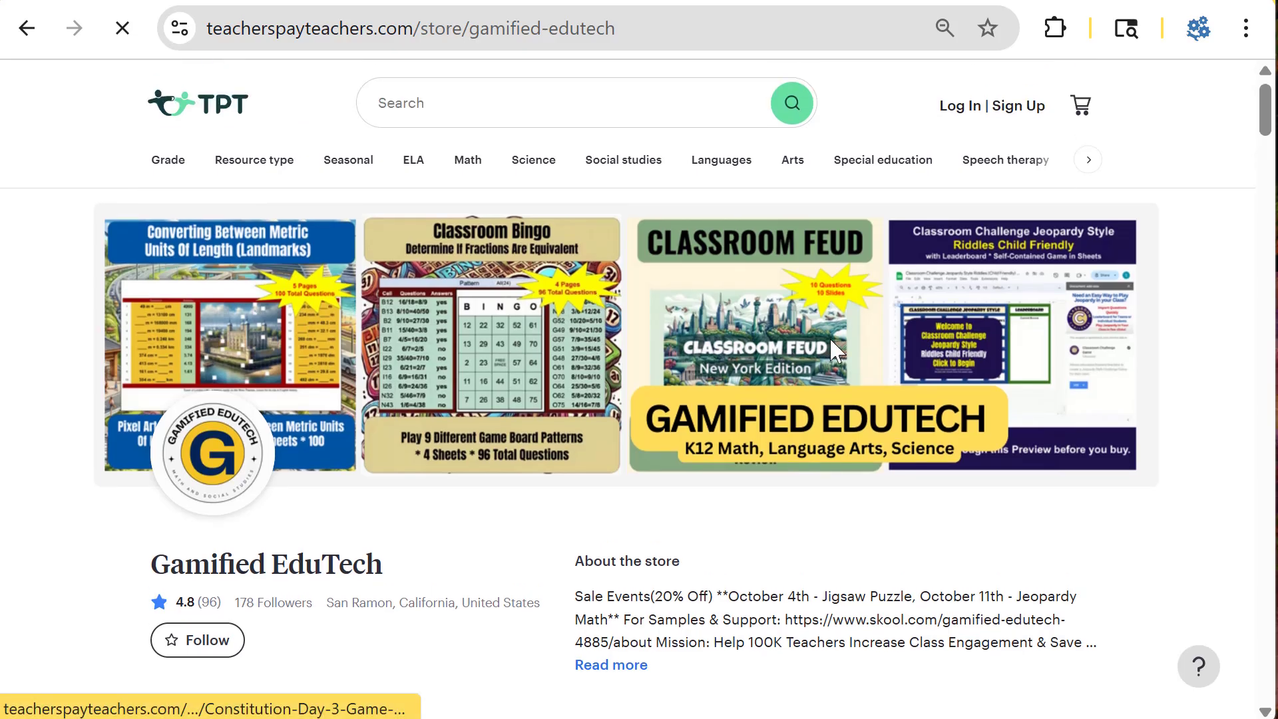
pyautogui.scroll(-10, 829, 336)
pyautogui.scroll(-8, 217, 459)
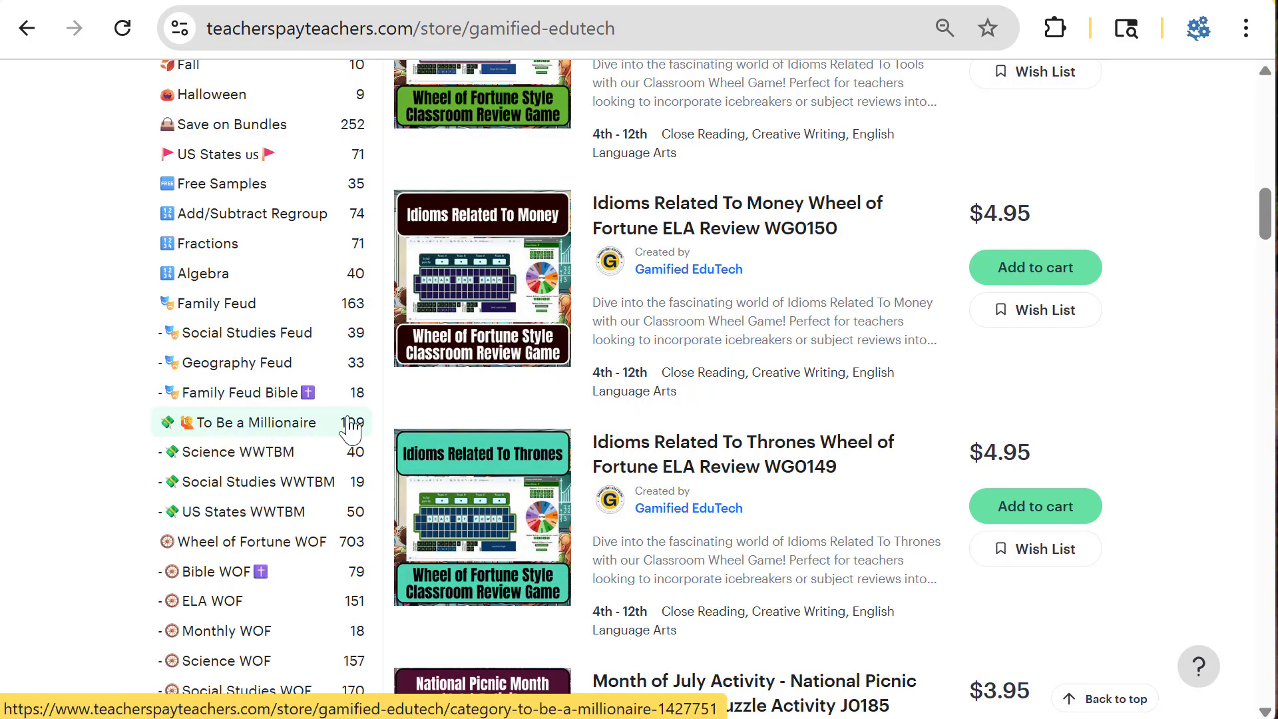
pyautogui.scroll(-2, 266, 443)
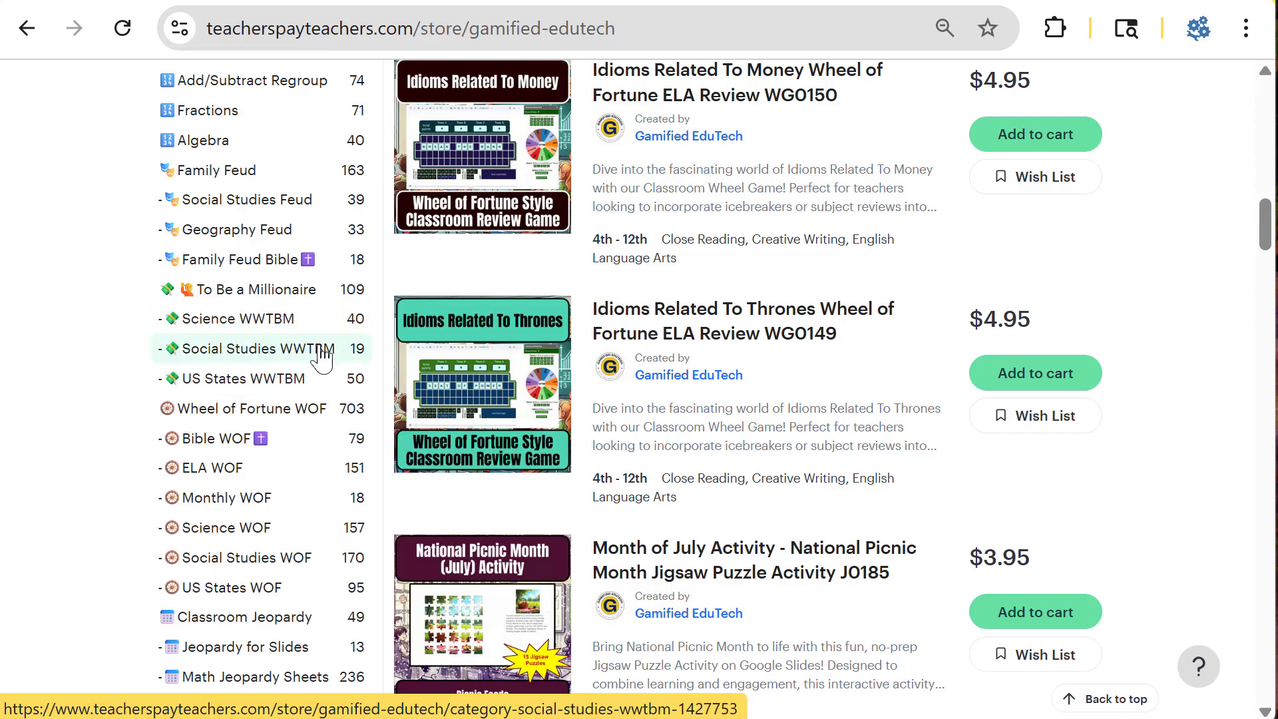
pyautogui.click(211, 381)
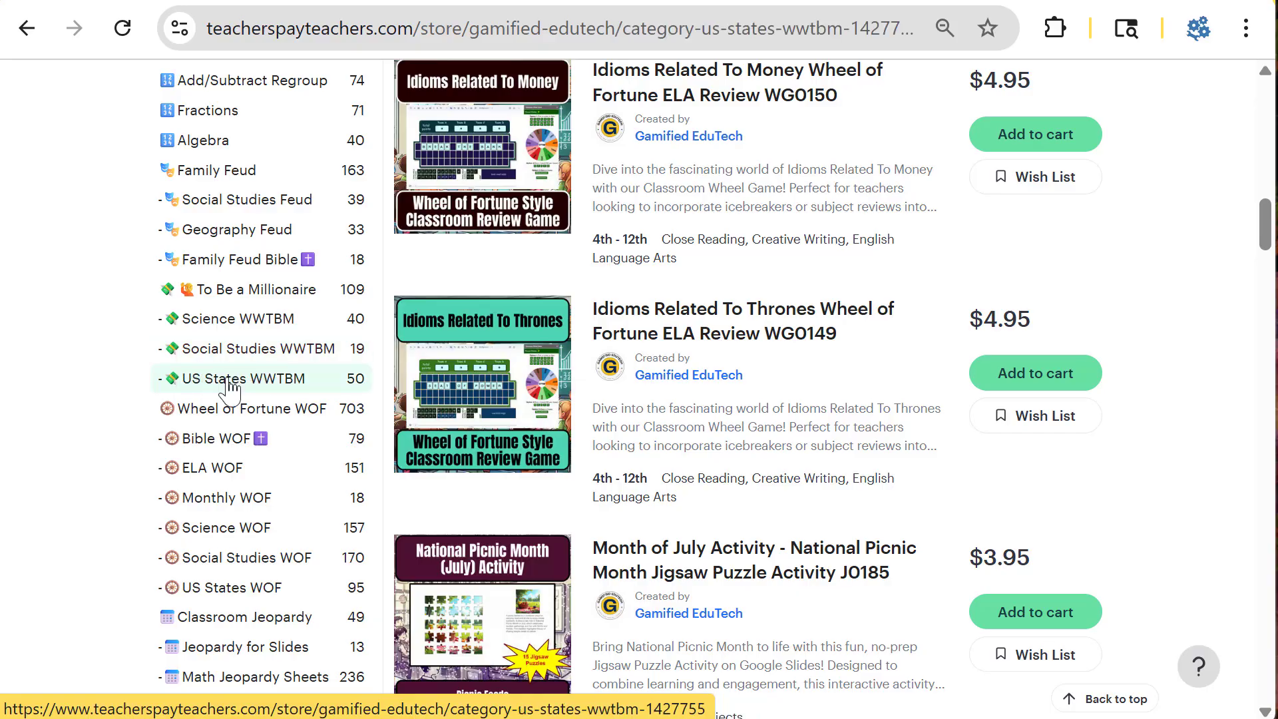
pyautogui.moveTo(513, 333)
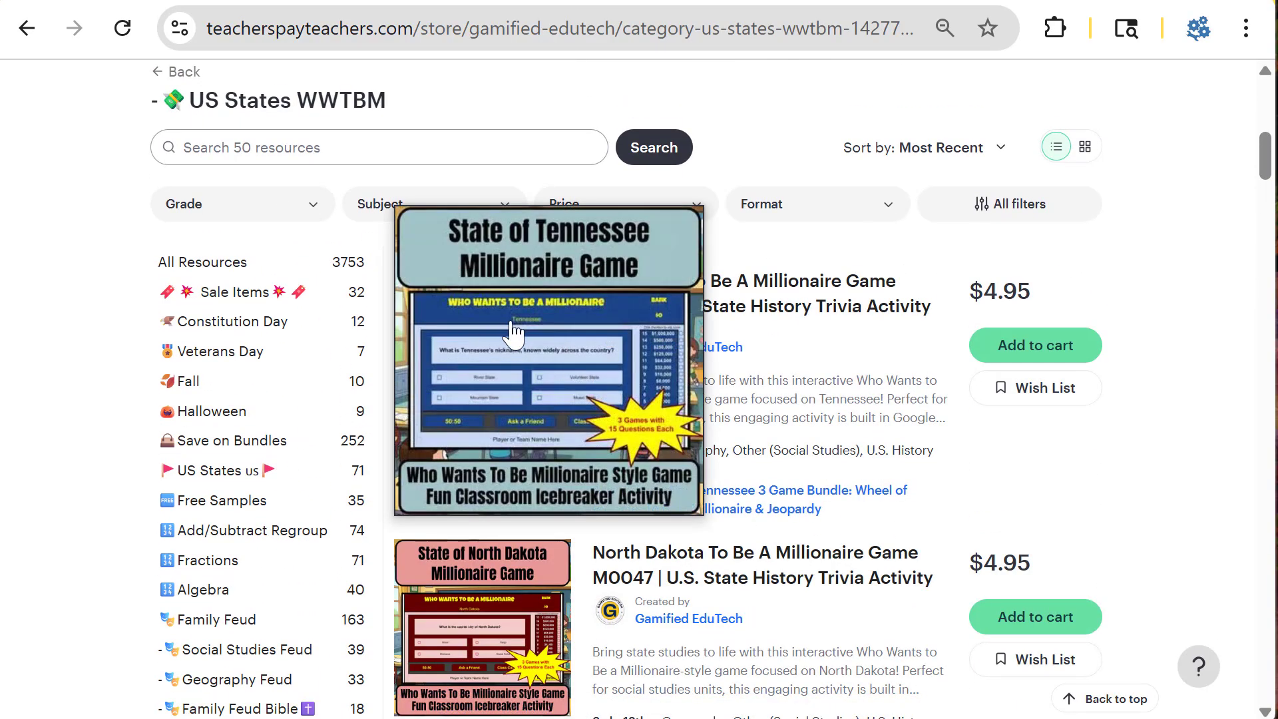
pyautogui.scroll(-8, 798, 371)
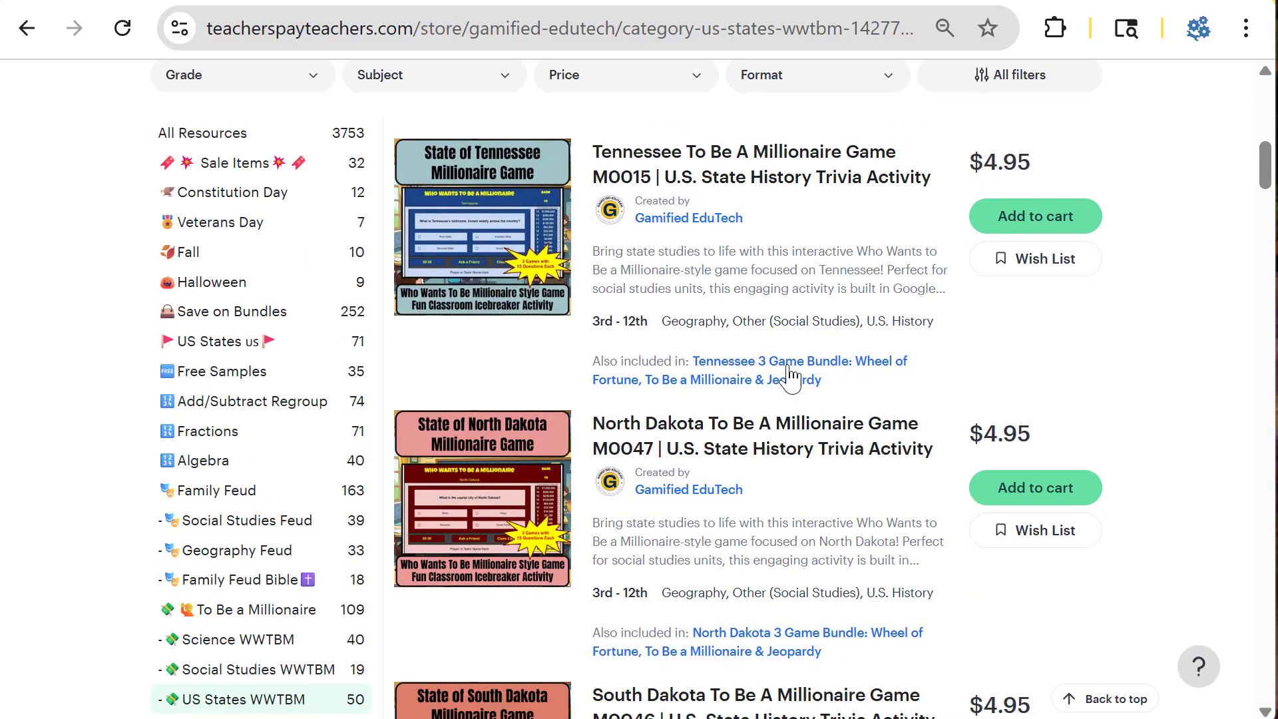
pyautogui.scroll(4, 584, 348)
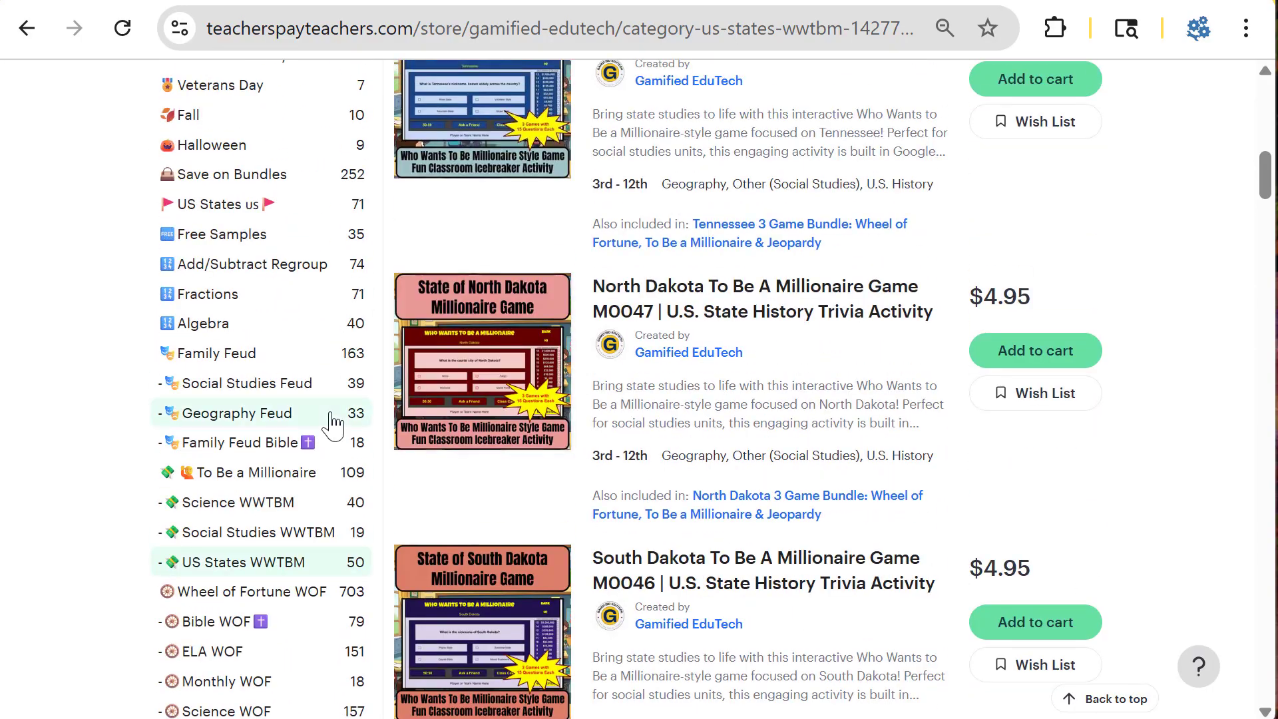
# Step: Browse the store's Science WWTBM and Social Studies WWTBM millionaire game categories
pyautogui.click(228, 506)
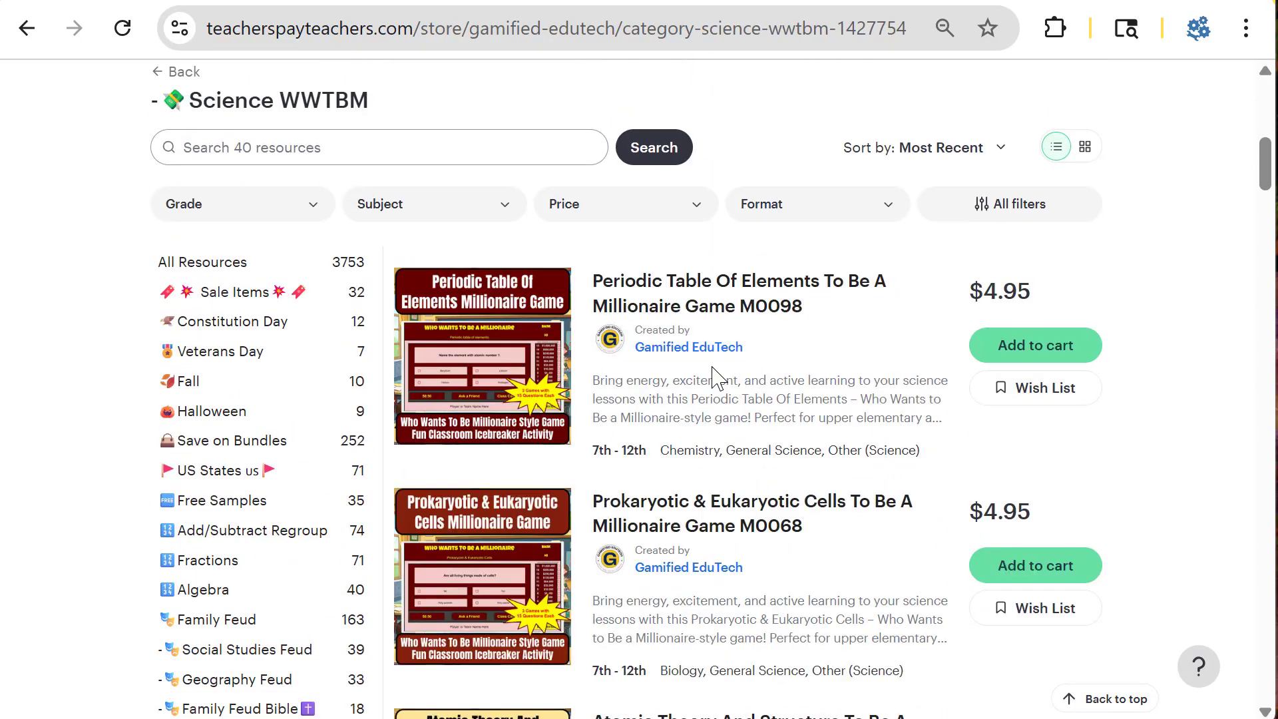
pyautogui.scroll(-8, 573, 405)
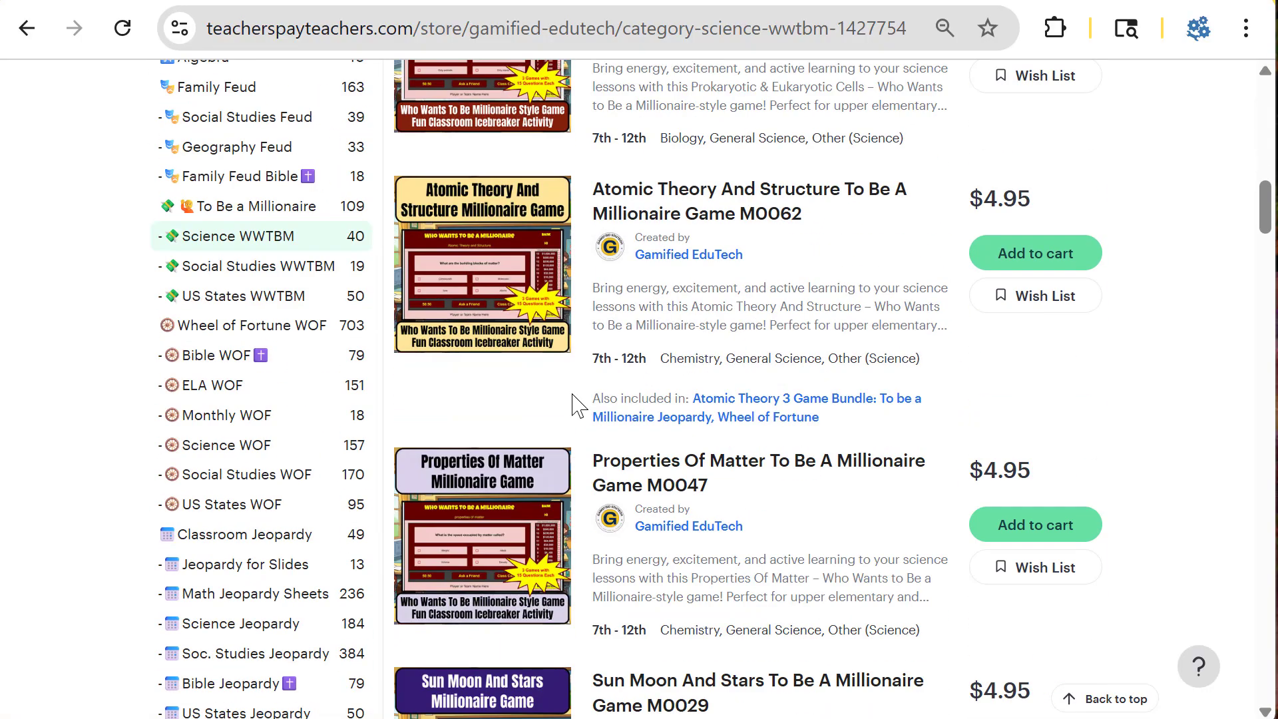
pyautogui.click(294, 265)
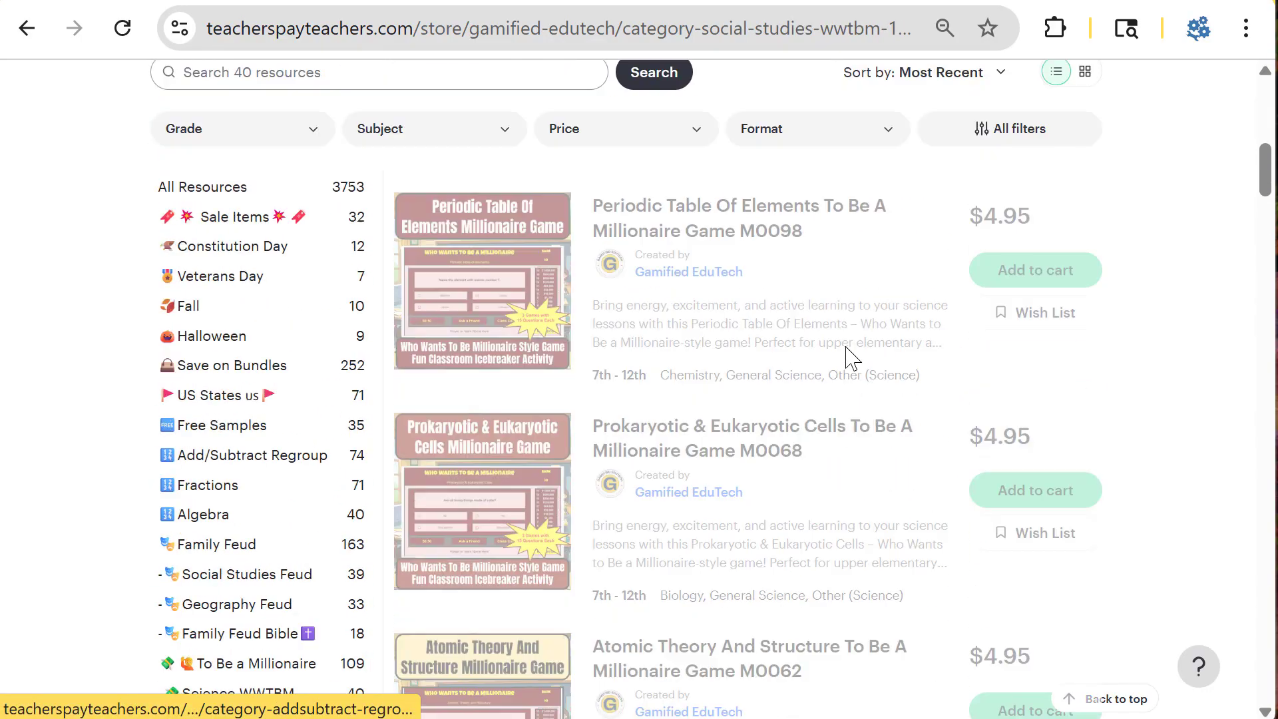
pyautogui.scroll(-4, 858, 382)
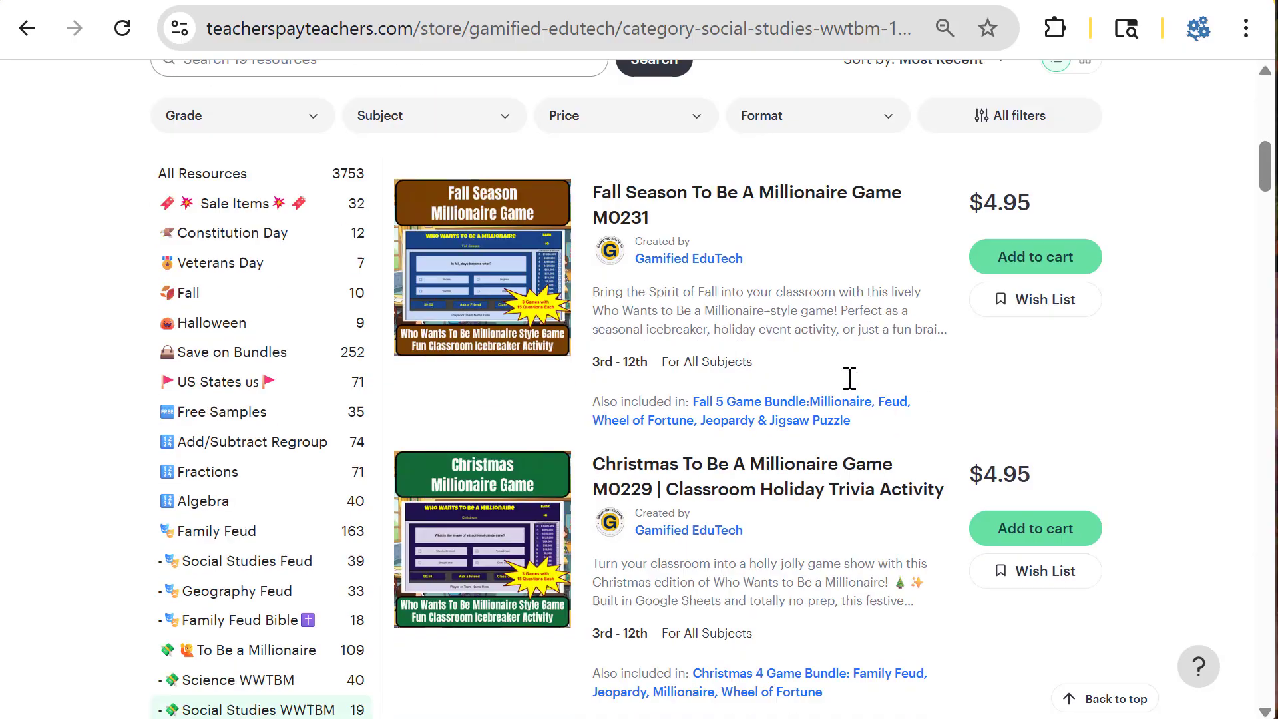
pyautogui.scroll(-2, 496, 393)
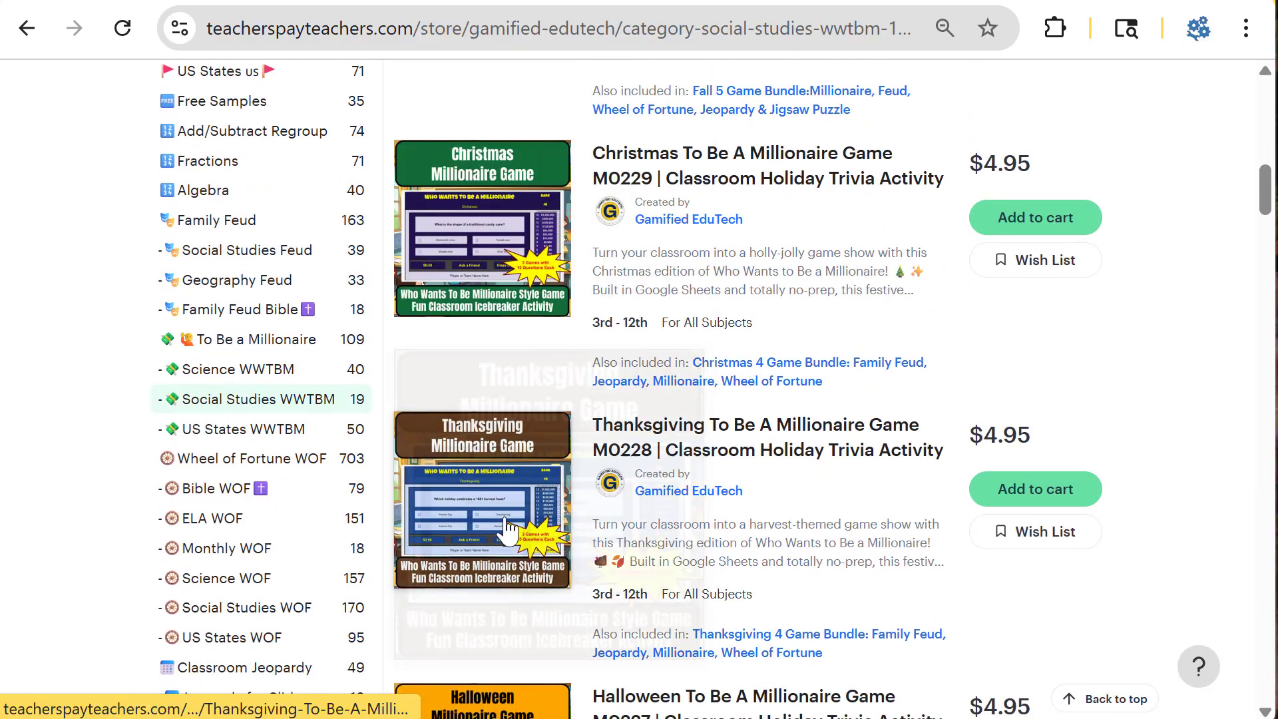
pyautogui.scroll(-15, 509, 439)
pyautogui.scroll(-5, 766, 403)
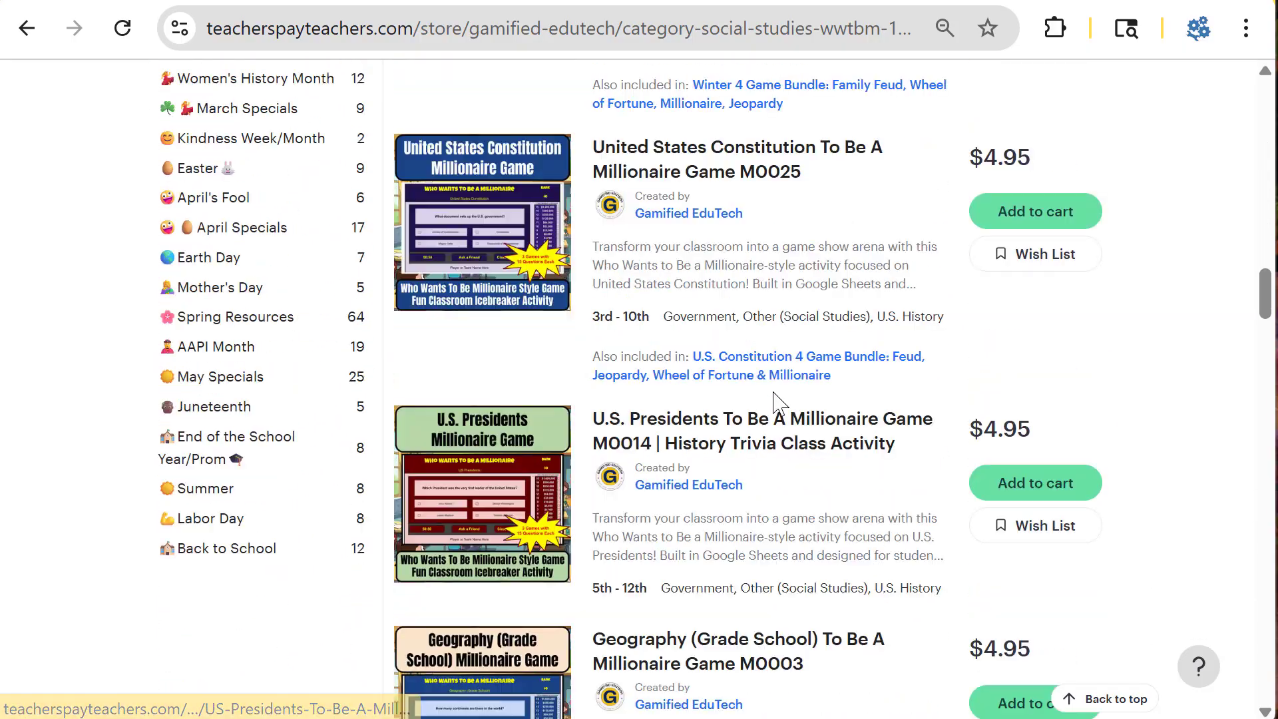
pyautogui.scroll(20, 759, 402)
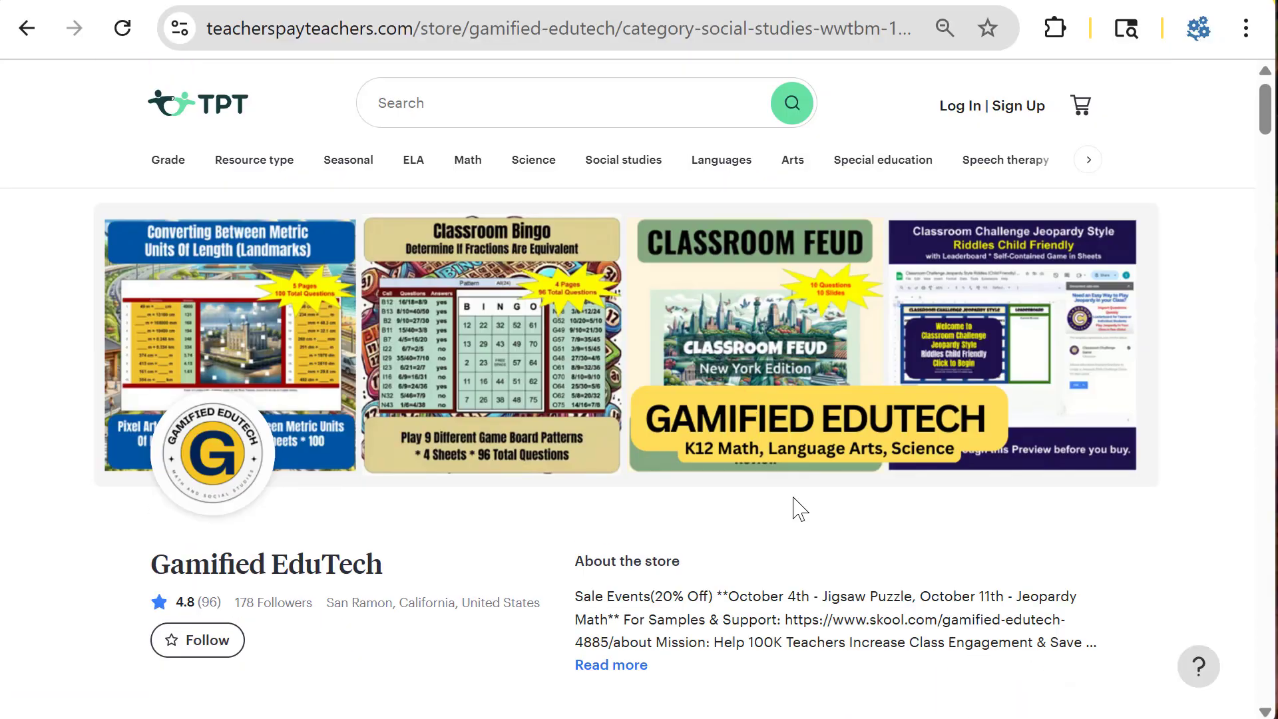
pyautogui.scroll(-11, 798, 508)
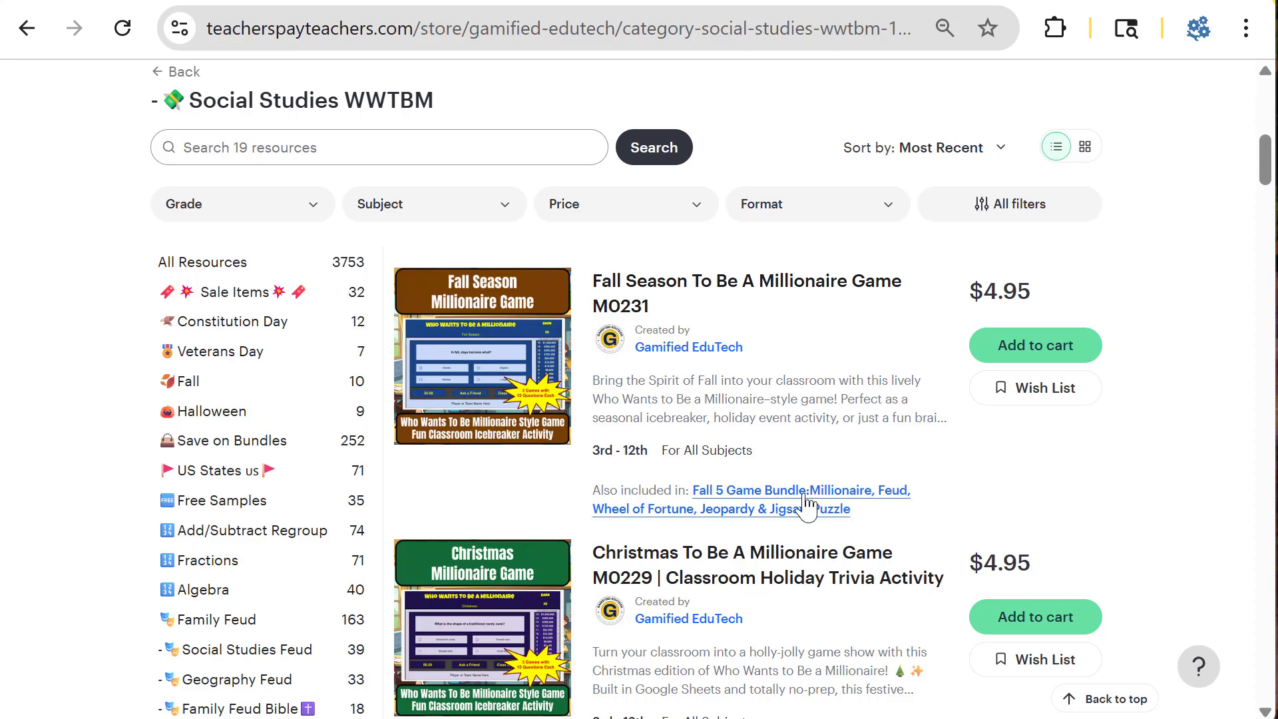
# Step: Look over the Fall Season millionaire game listing in the store's Social Studies WWTBM category
pyautogui.moveTo(478, 396)
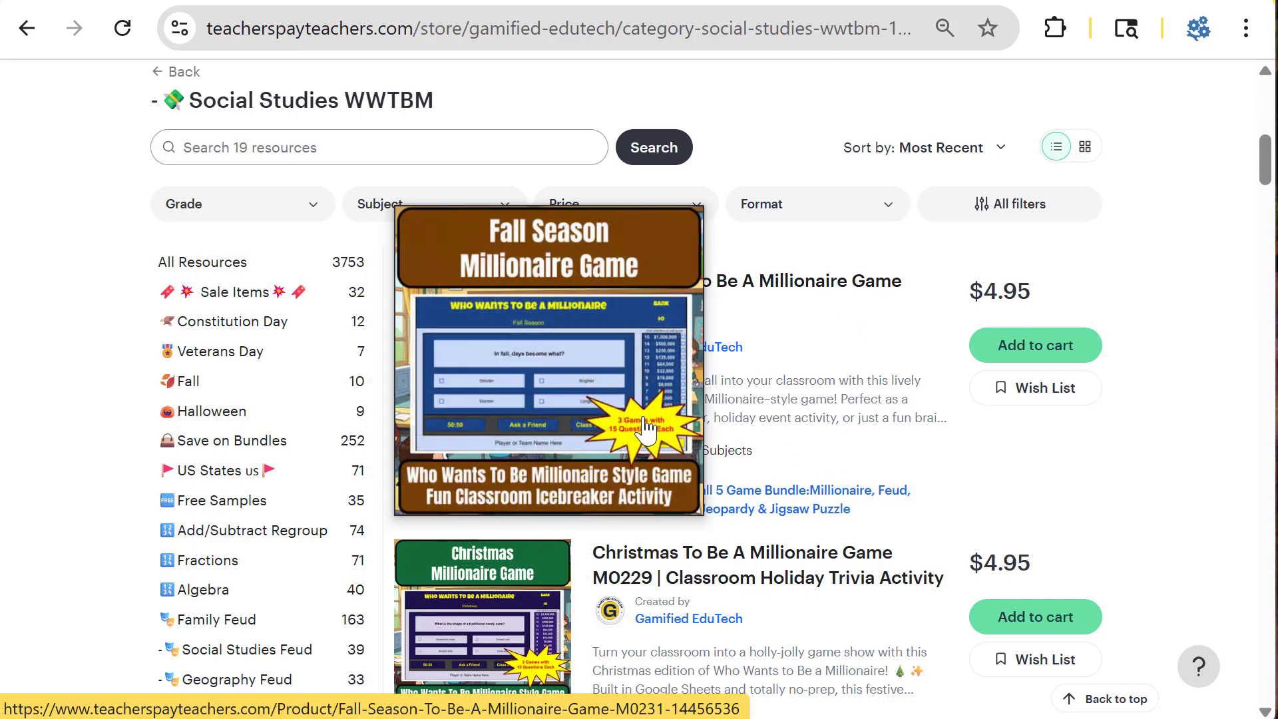
pyautogui.scroll(-2, 885, 449)
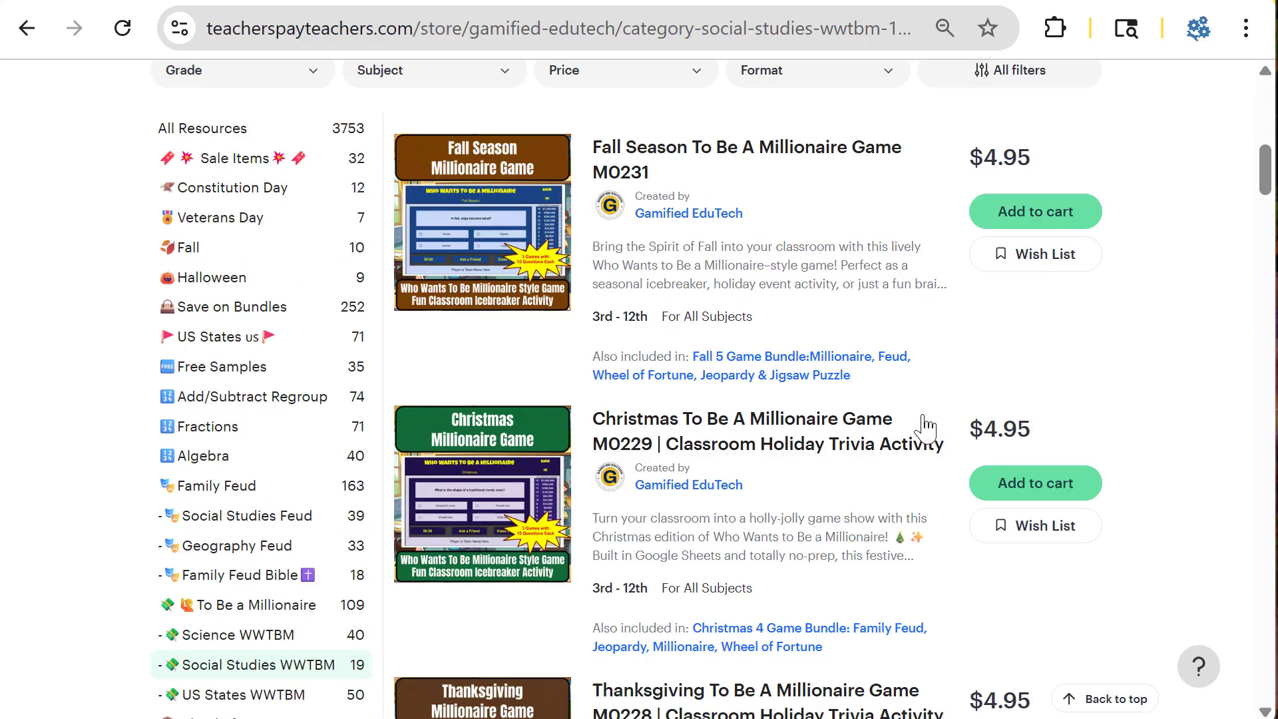
pyautogui.scroll(10, 949, 485)
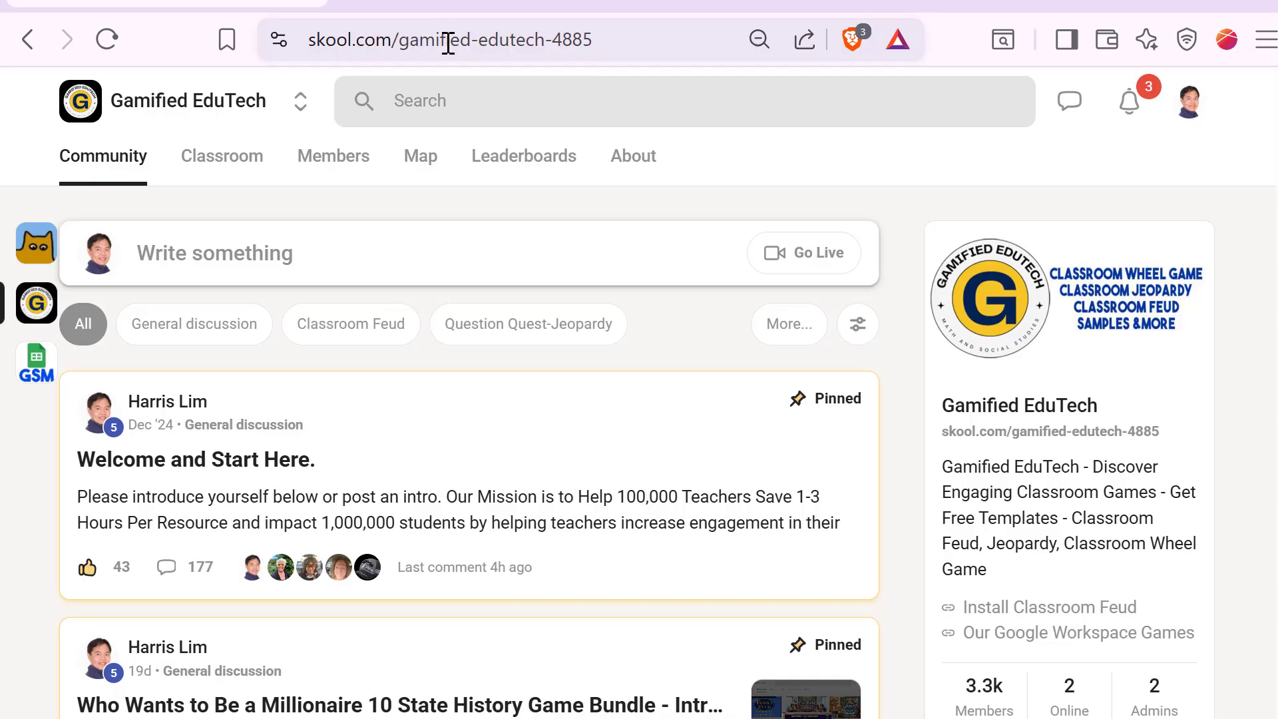
# Step: In the Gamified EduTech Skool community, open the post "New Game: Want to Test It? Who Wants To Be a Millionaire?"
pyautogui.click(448, 44)
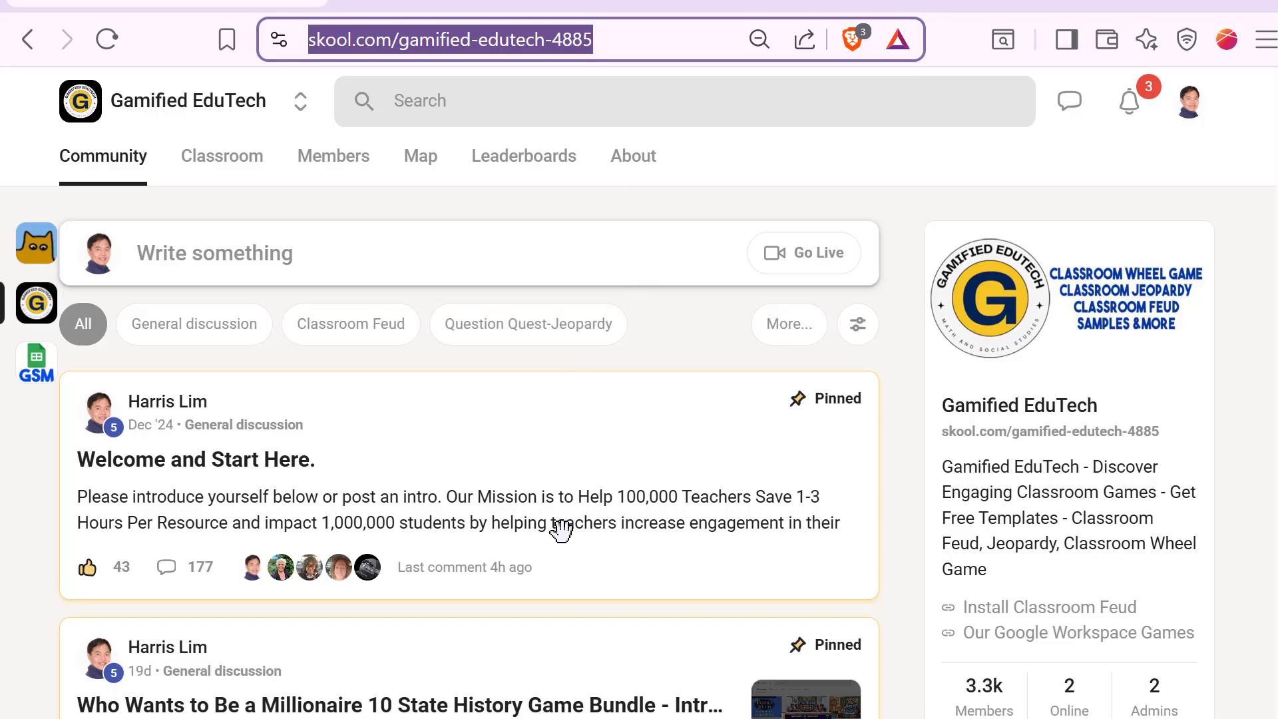
pyautogui.scroll(-5, 594, 399)
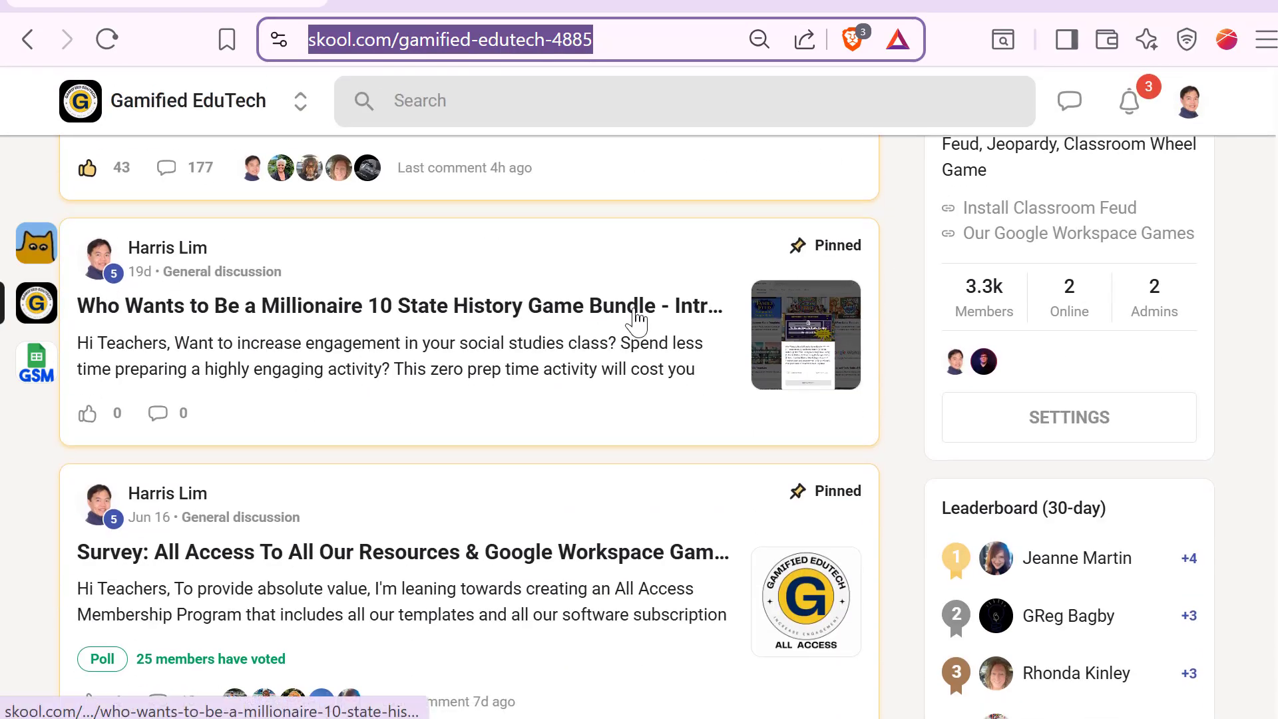
pyautogui.scroll(-5, 633, 448)
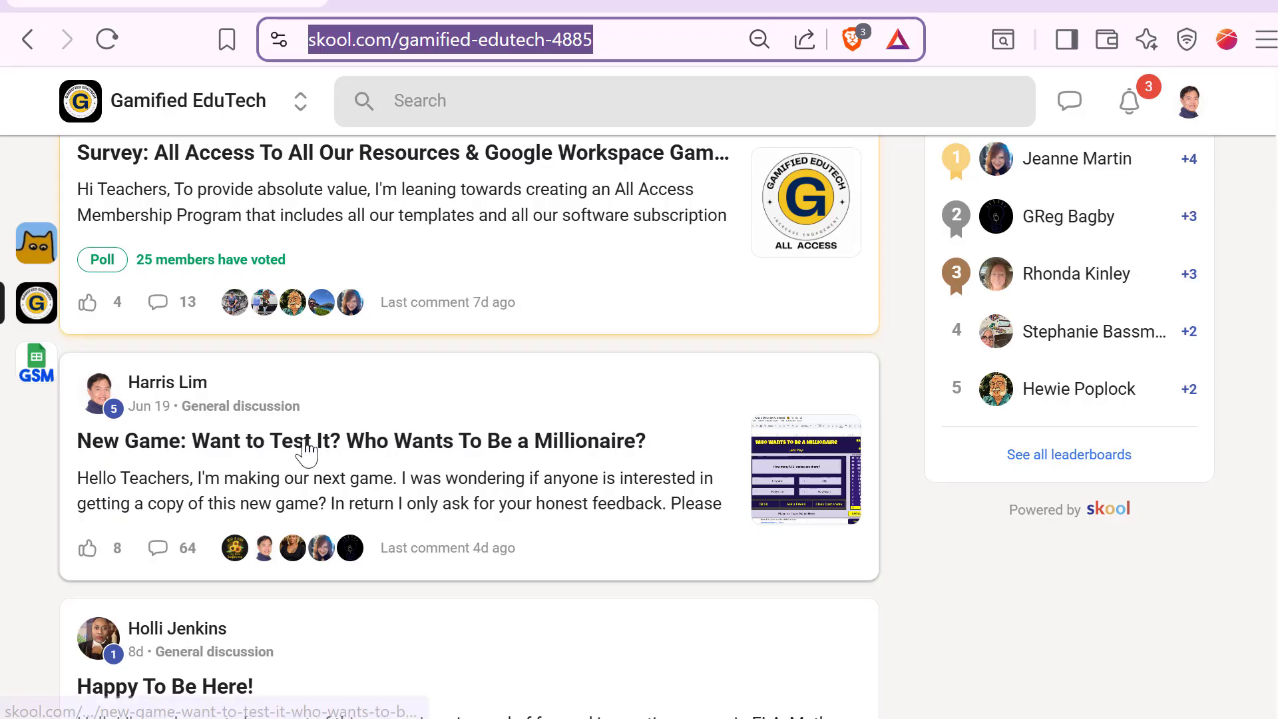
pyautogui.click(696, 390)
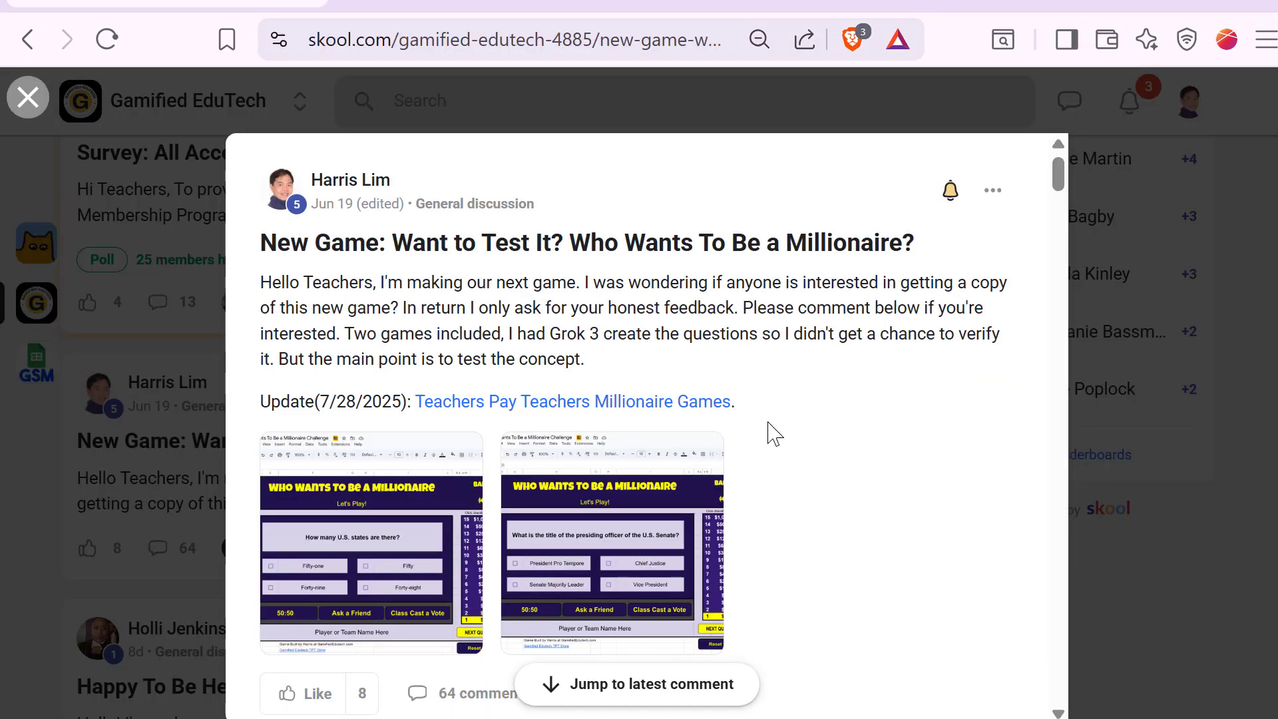
# Step: Enlarge the post's first Who Wants To Be a Millionaire game screenshot, then close it and the post
pyautogui.scroll(-5, 861, 419)
pyautogui.scroll(5, 439, 446)
pyautogui.click(403, 574)
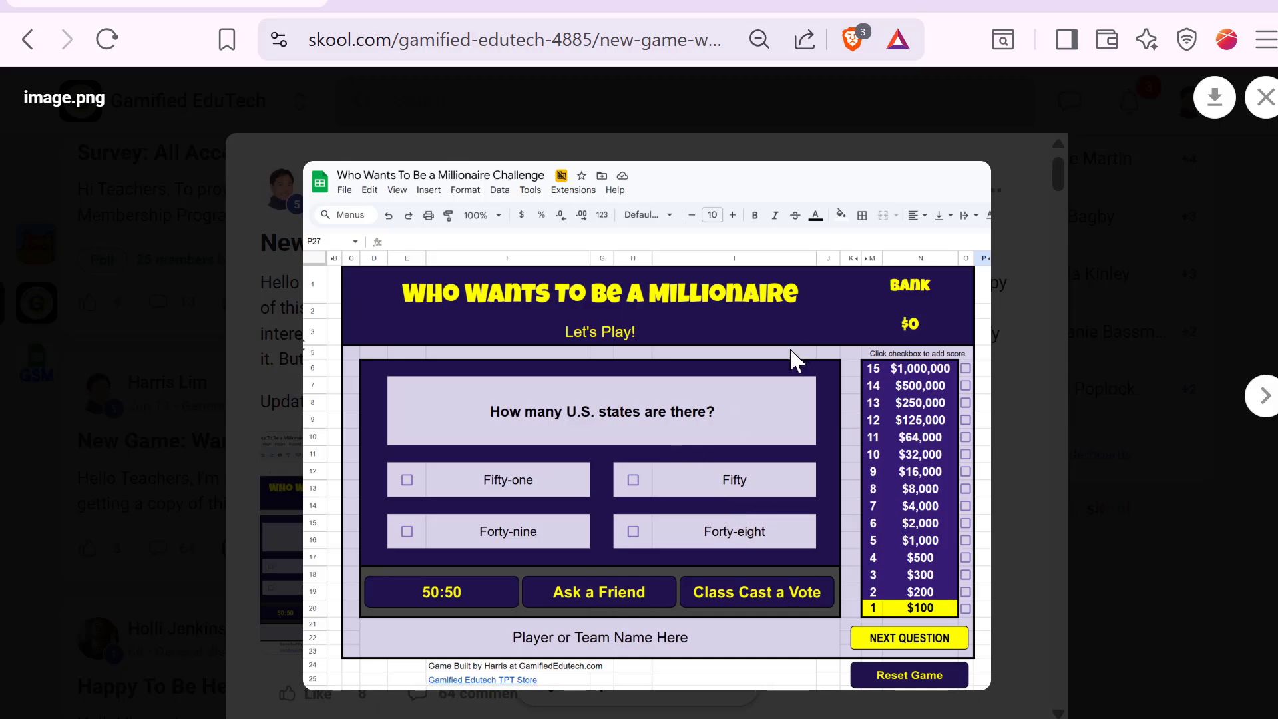
pyautogui.click(1225, 185)
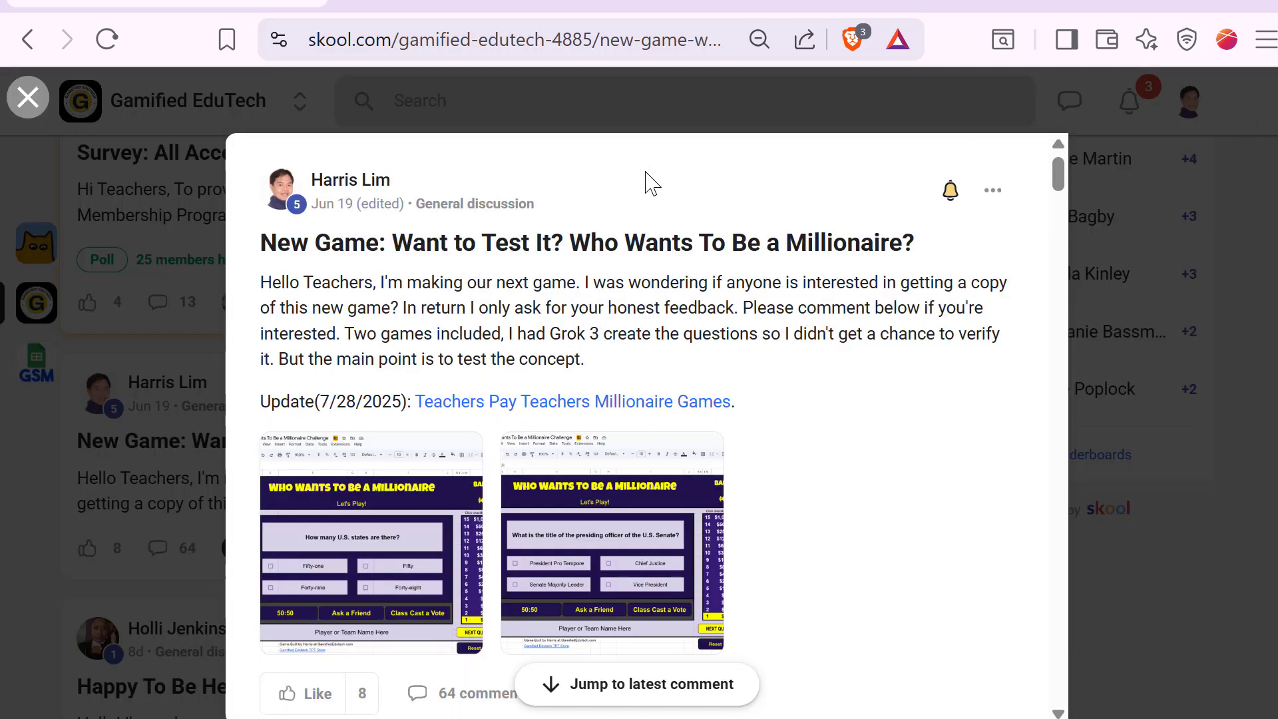
pyautogui.click(561, 121)
pyautogui.scroll(10, 506, 459)
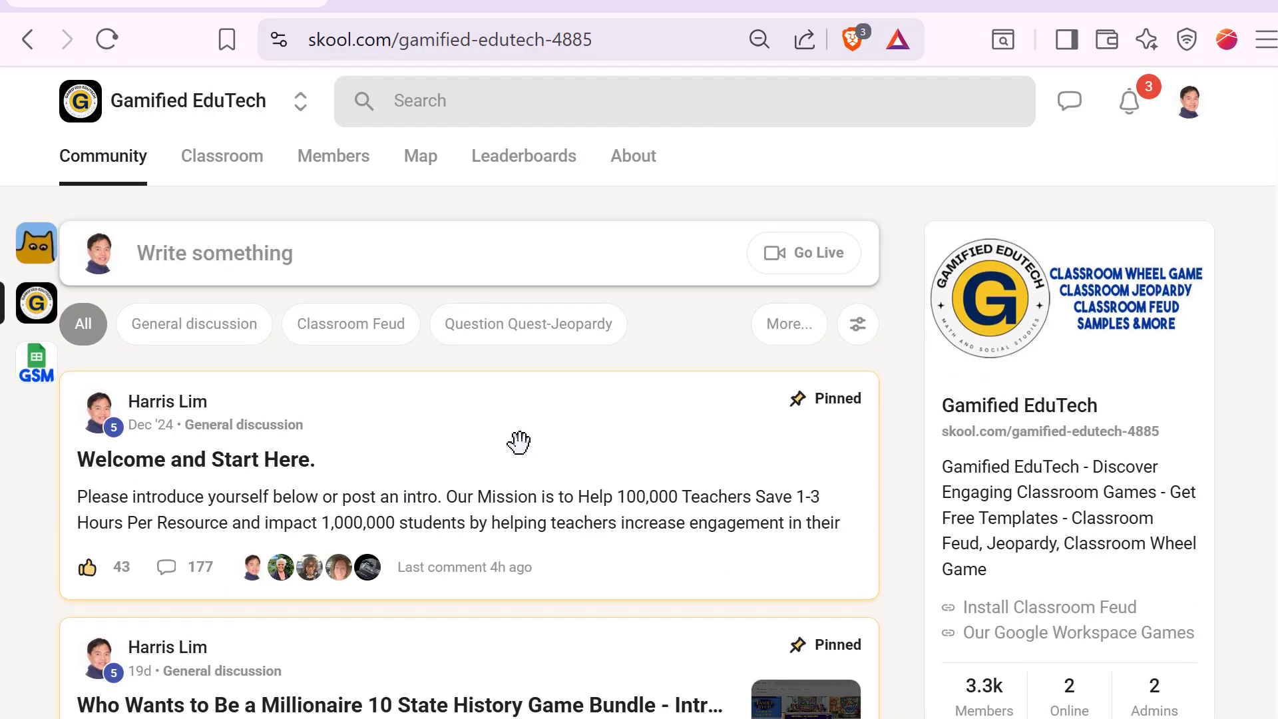